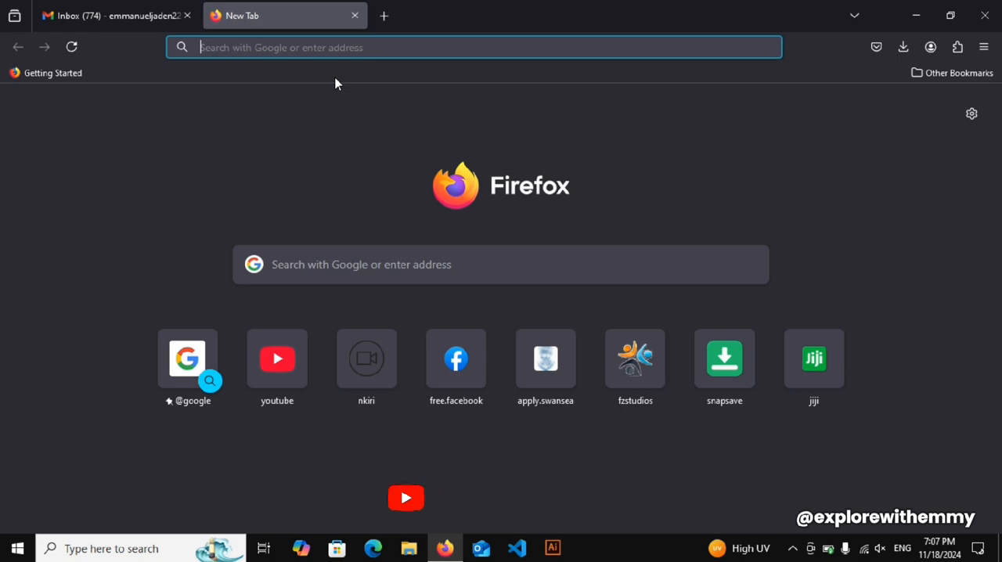
- Search the web for "stipendium hungaricum 2025" and open the Stipendium Hungaricum "Apply online!" site
text(stipen)
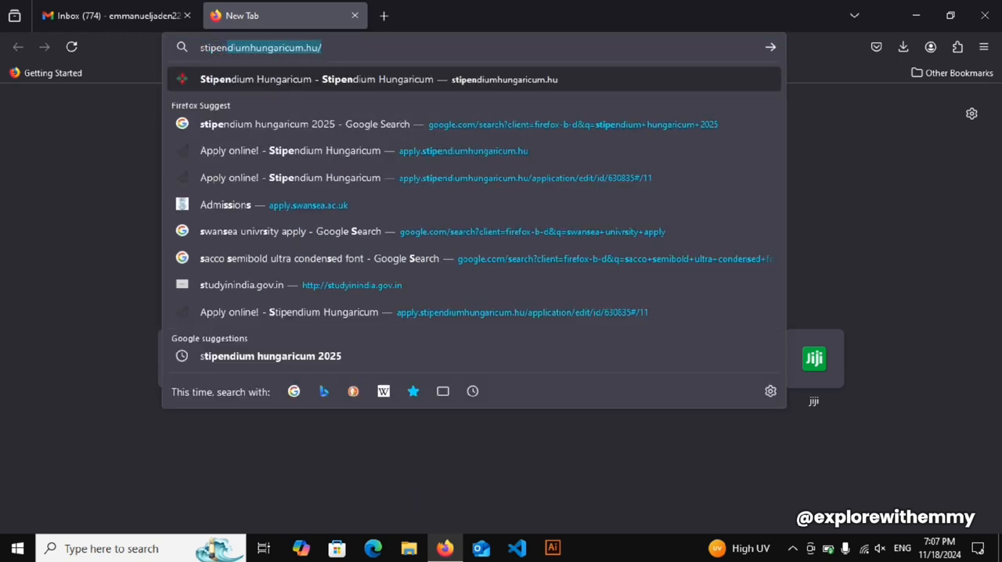
text(dium hun)
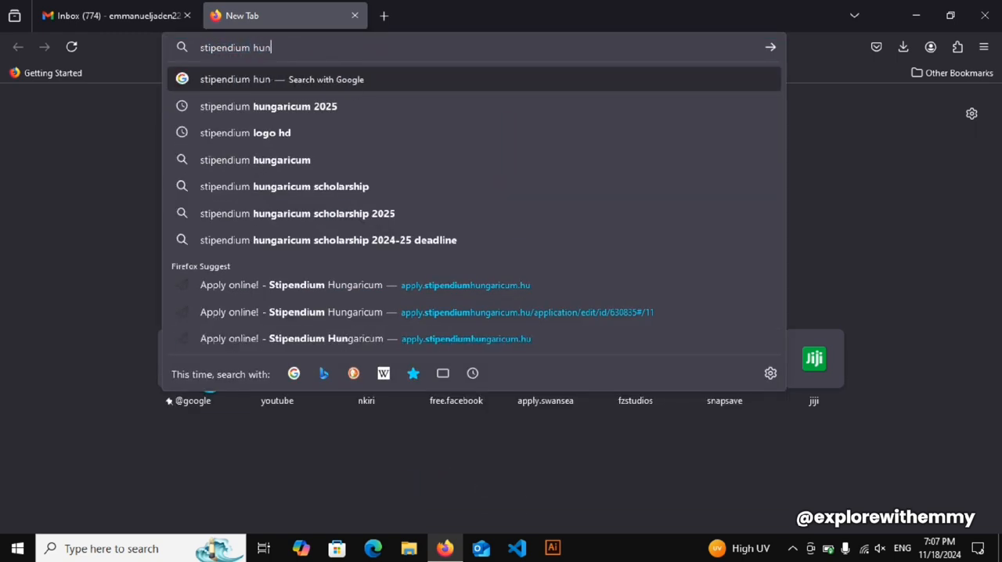
click(348, 106)
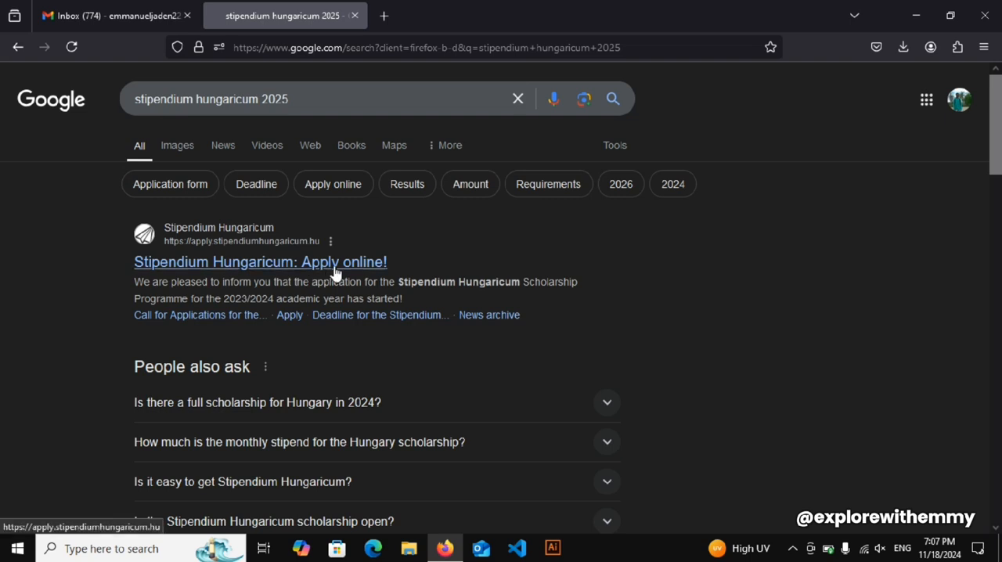
click(155, 264)
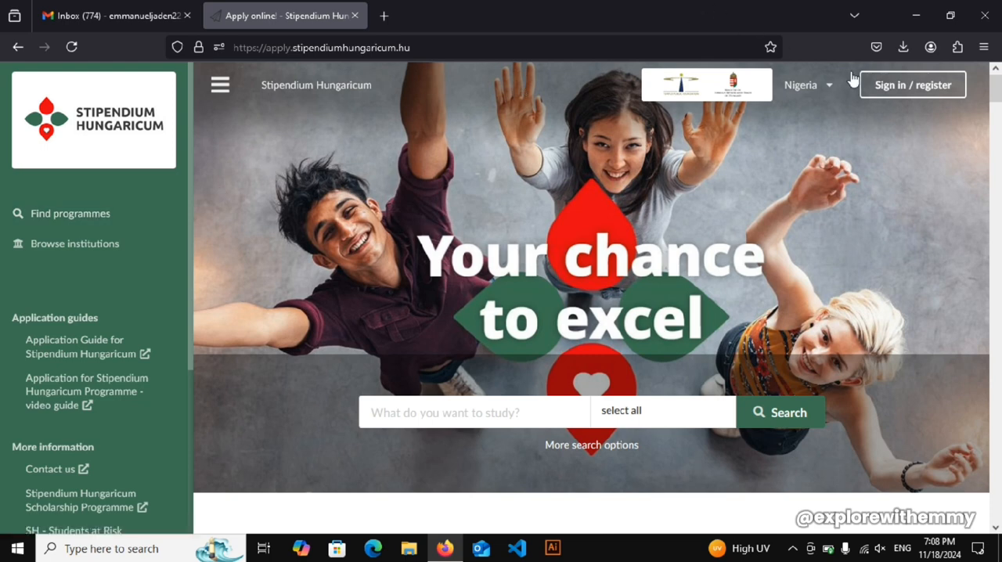
- Open the programme finder and set the degree level to Bachelor
click(15, 214)
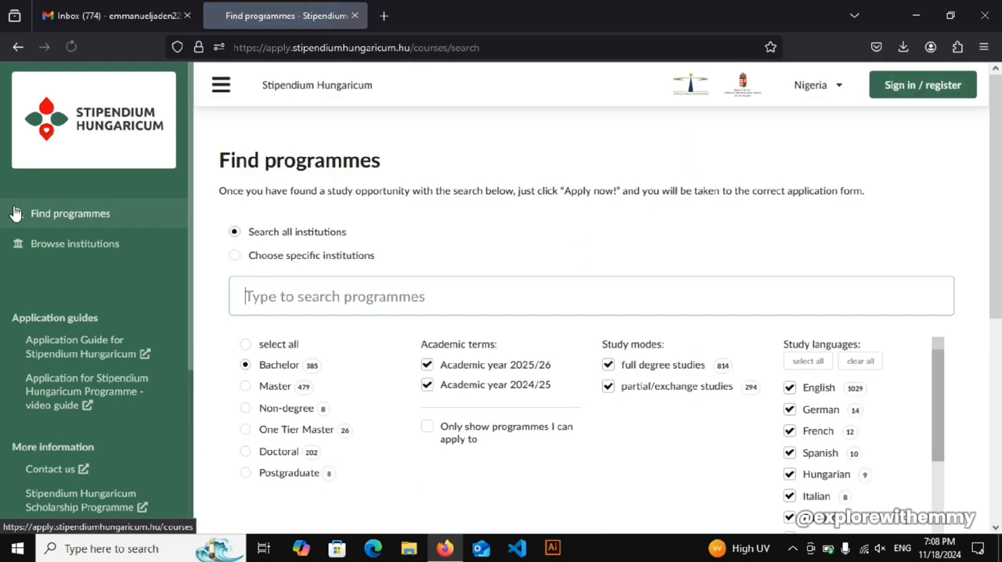
click(245, 387)
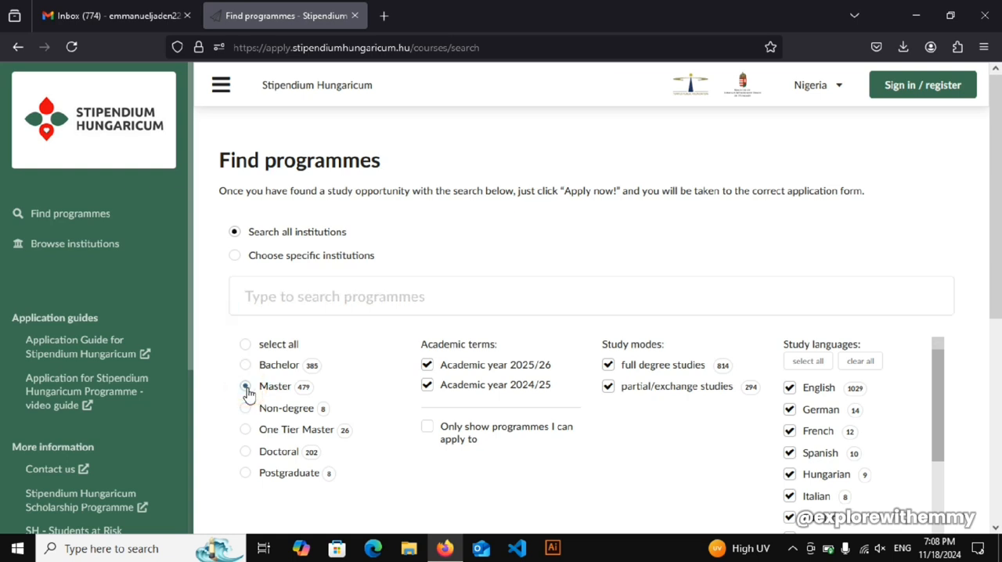
click(246, 367)
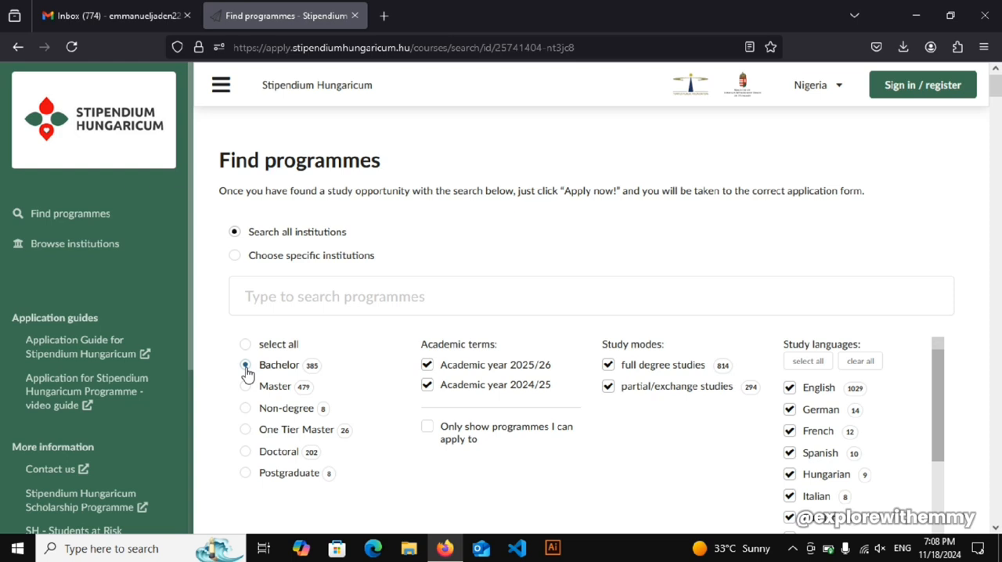
- Search all institutions' programmes for "computer science"
click(283, 297)
text(compu)
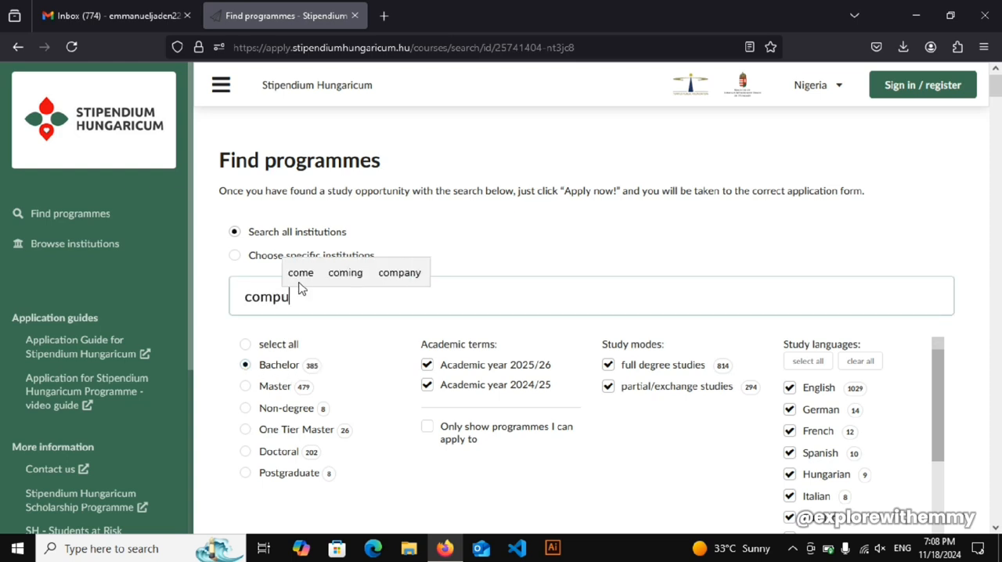
text(ter scince)
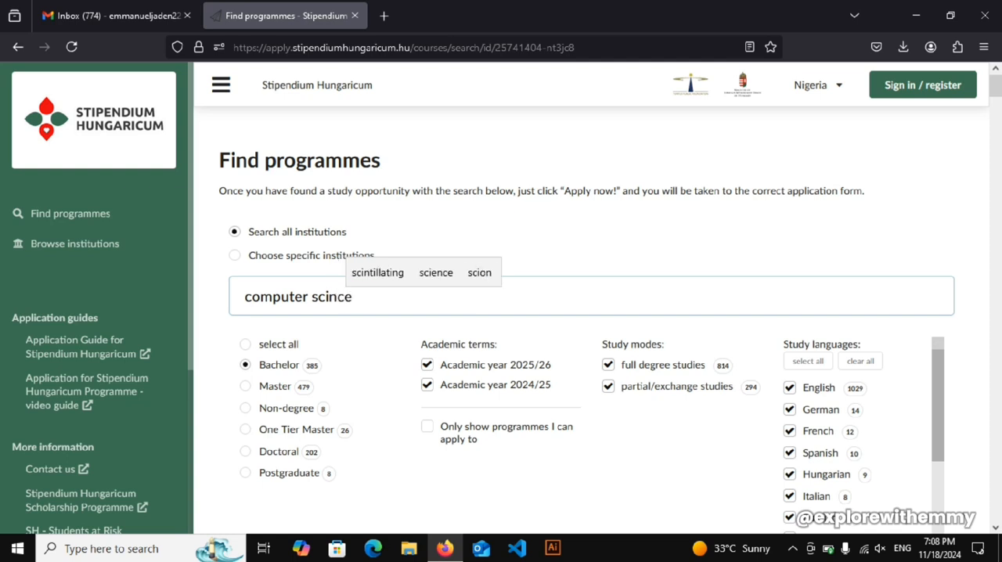
key(BackSpace)
key(BackSpace)
key(BackSpace)
text(ence)
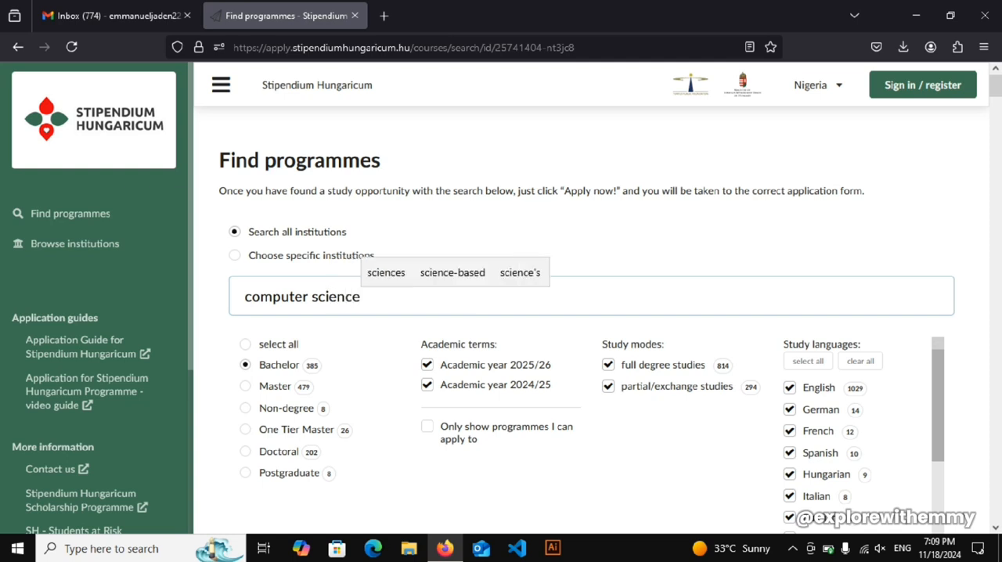
triple_click(380, 298)
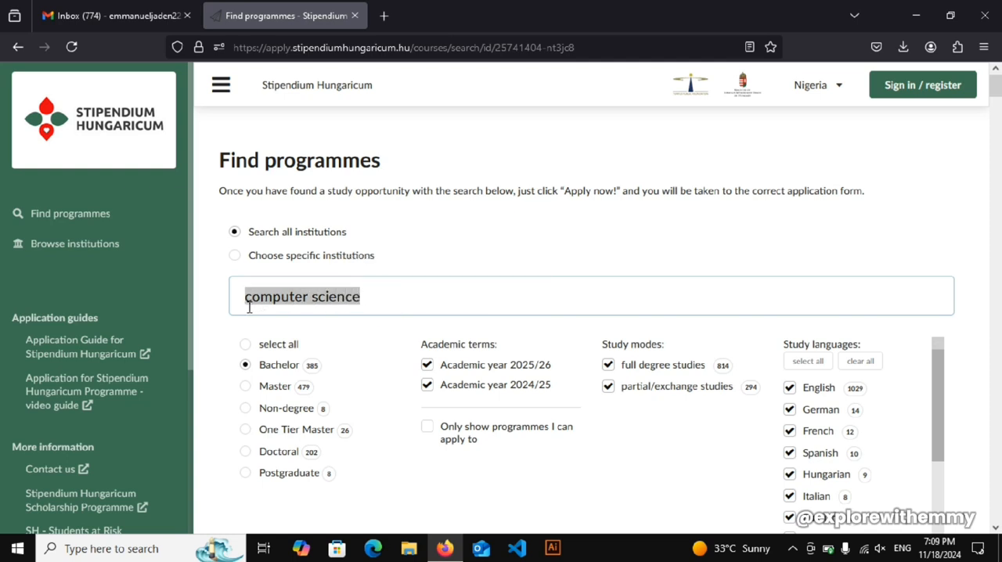
click(374, 298)
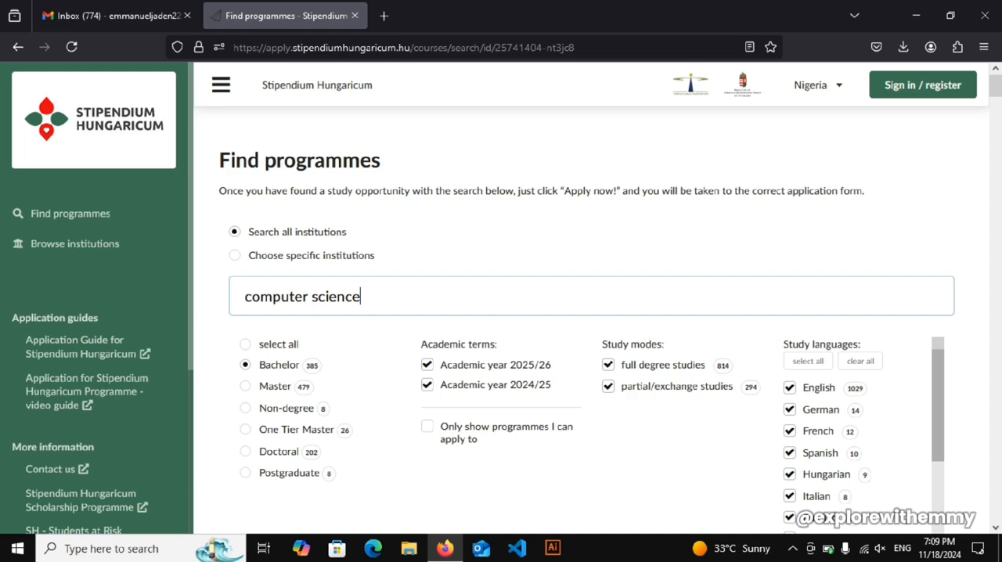
key(Return)
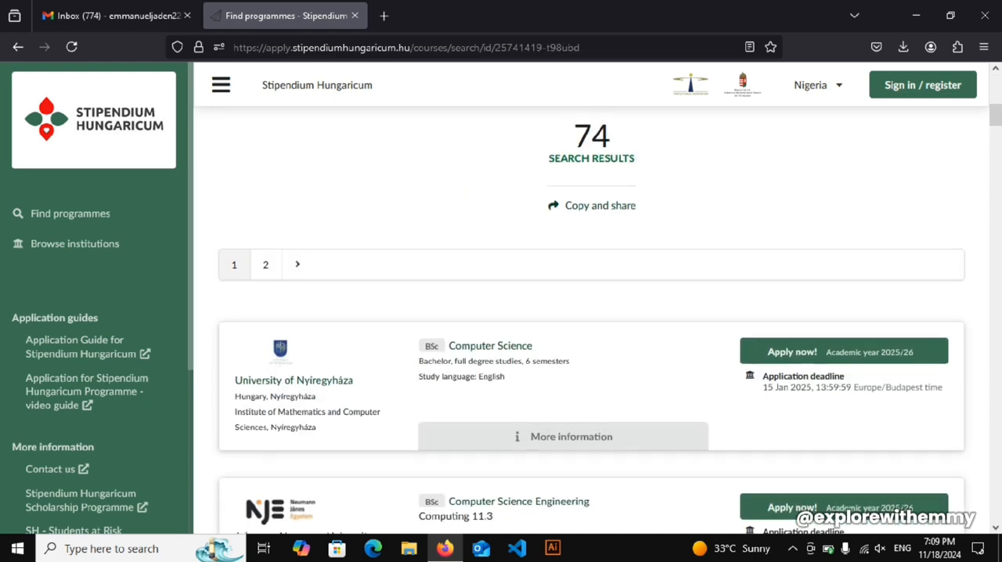
- Look through the computer science programmes and examine the application deadline date and time of the University of Nyíregyháza entry
scroll(416, 291, down, 2)
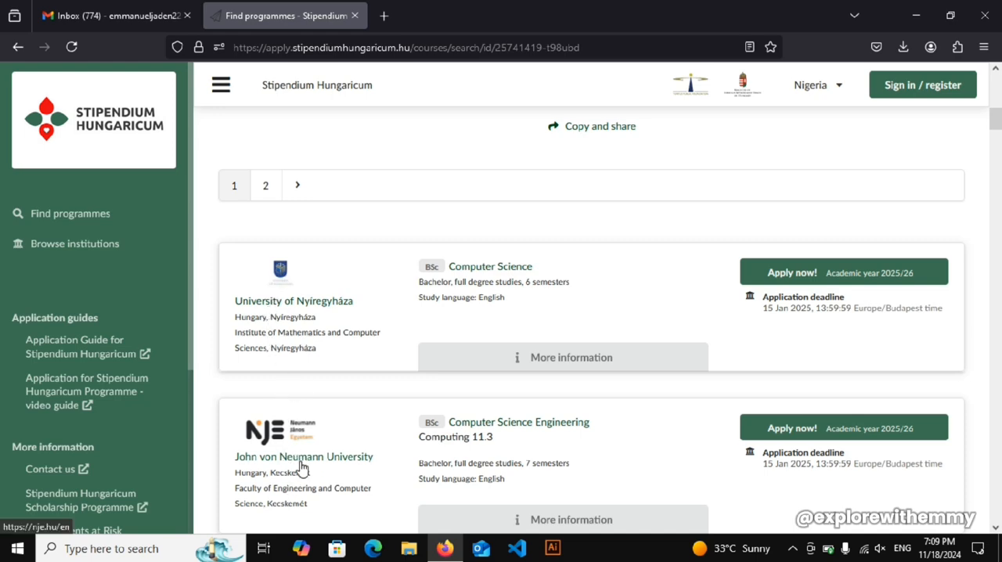
scroll(311, 305, down, 1)
scroll(311, 305, down, 3)
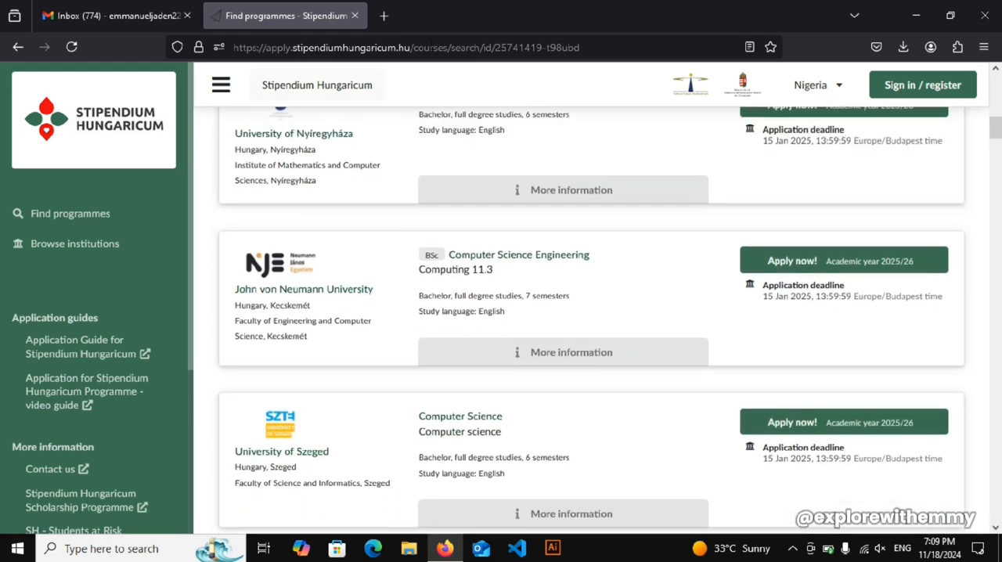
scroll(524, 161, up, 2)
scroll(523, 162, up, 3)
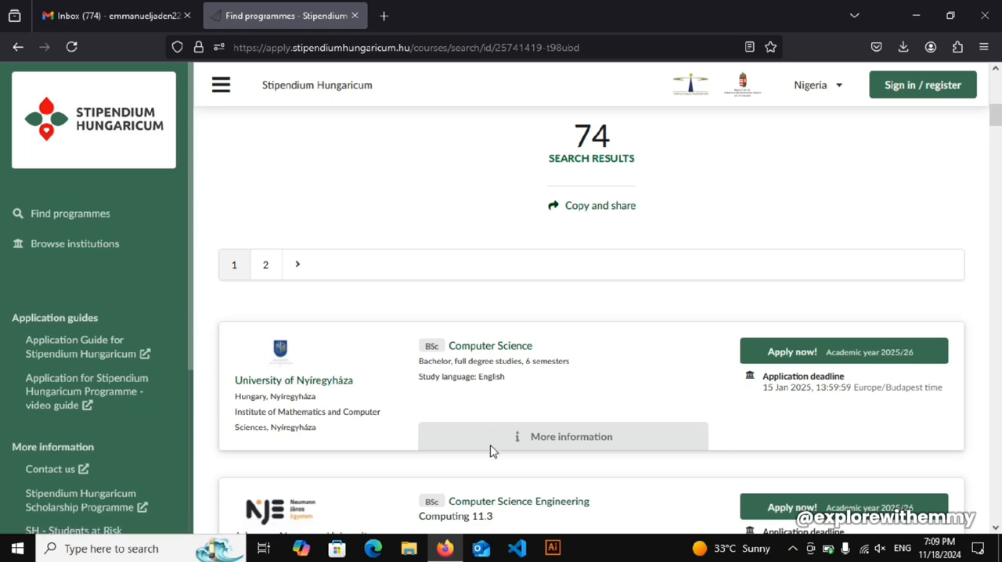
scroll(501, 477, down, 4)
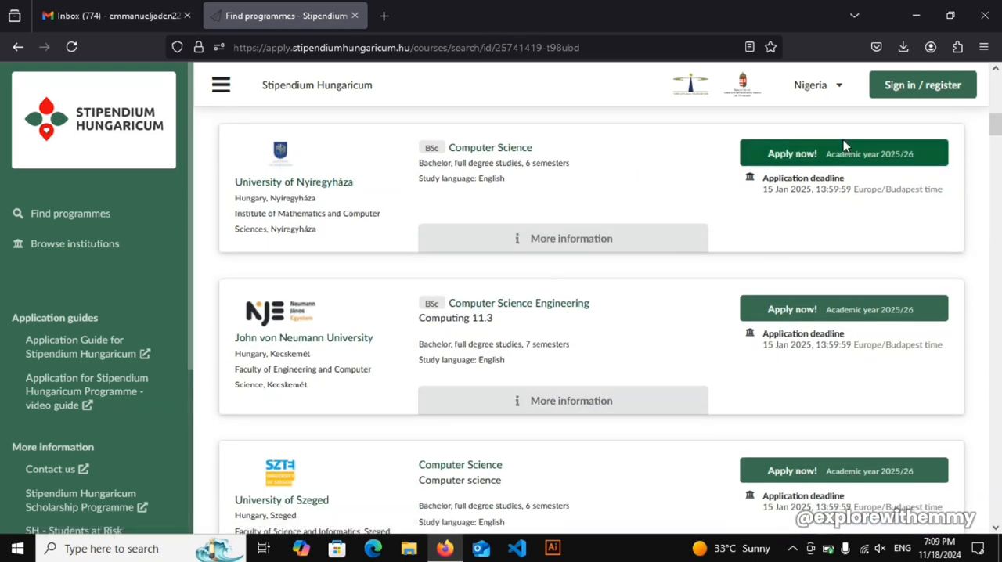
scroll(301, 235, up, 3)
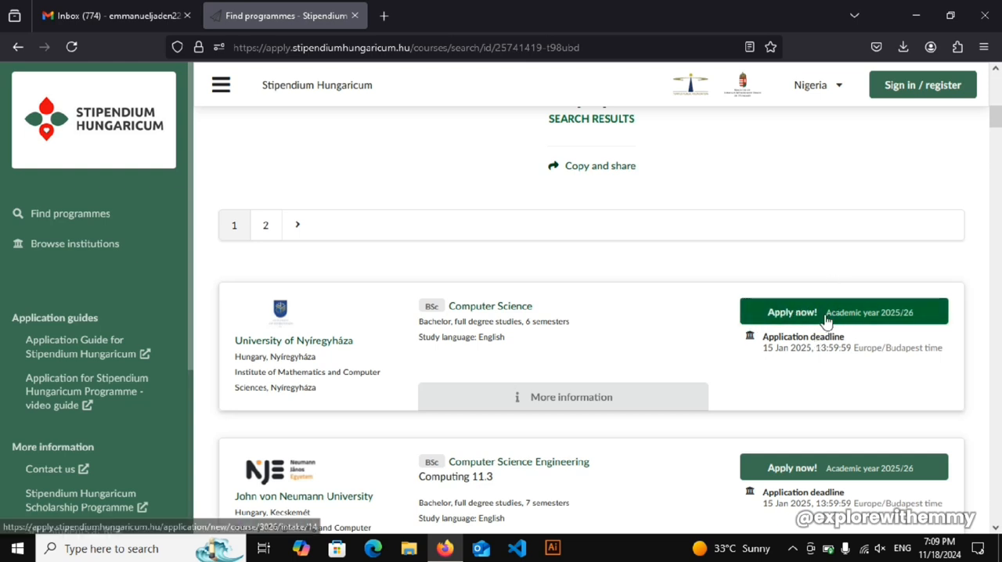
click(766, 350)
drag(766, 350, 809, 350)
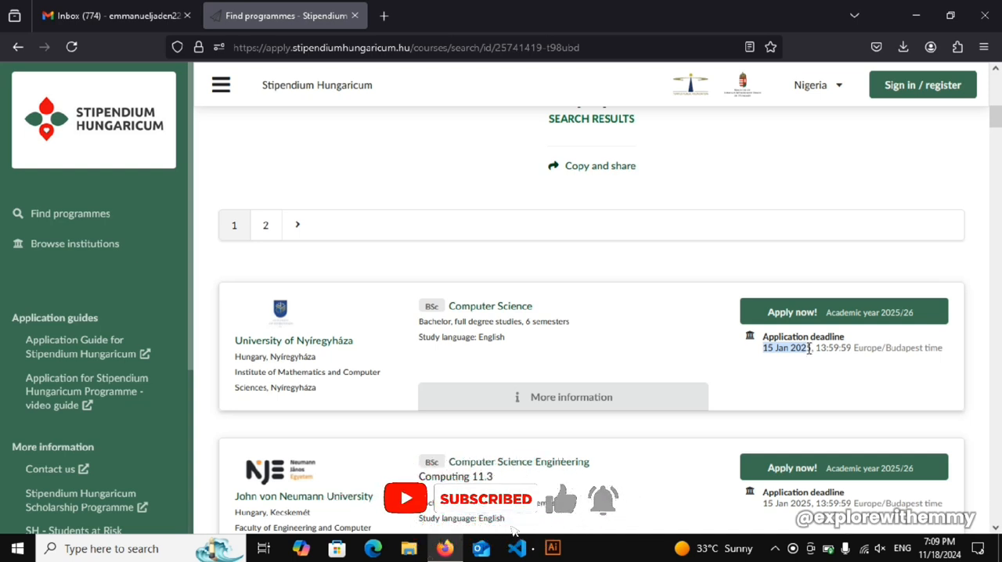
drag(816, 350, 882, 352)
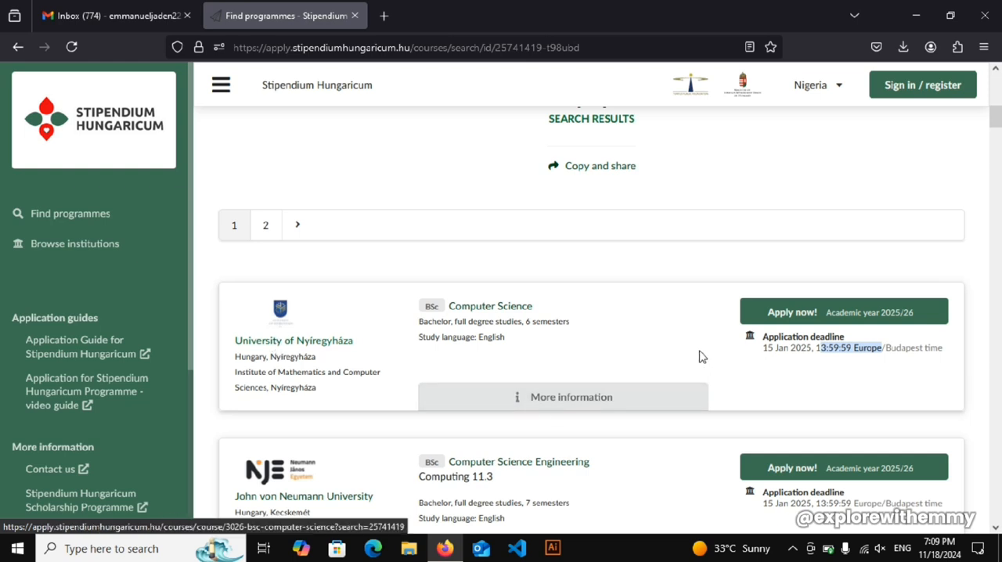
- Apply for University of Nyíregyháza's Computer Science BSc for 2025/26 and register as a new applicant with the applicant's e-mail address
click(812, 318)
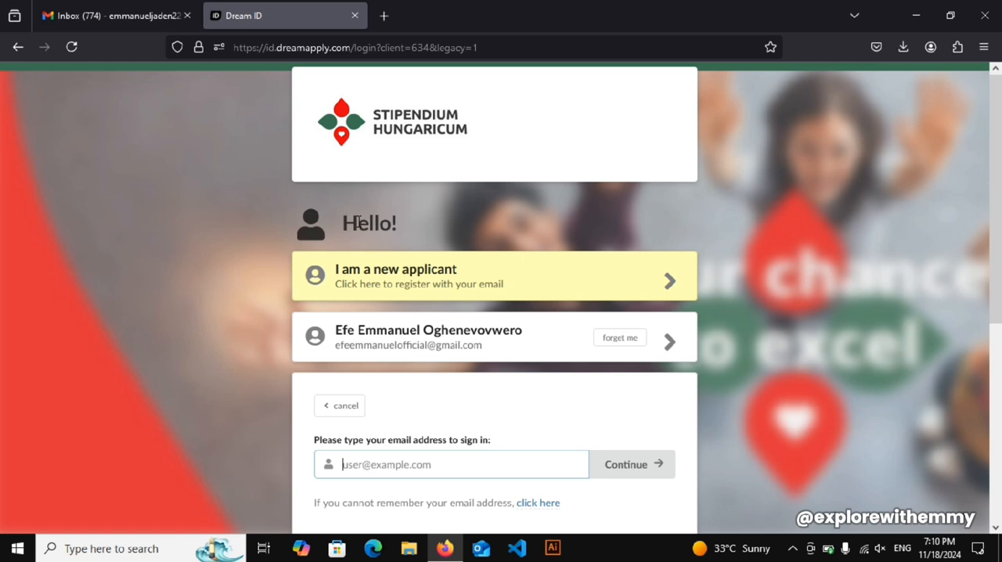
click(352, 274)
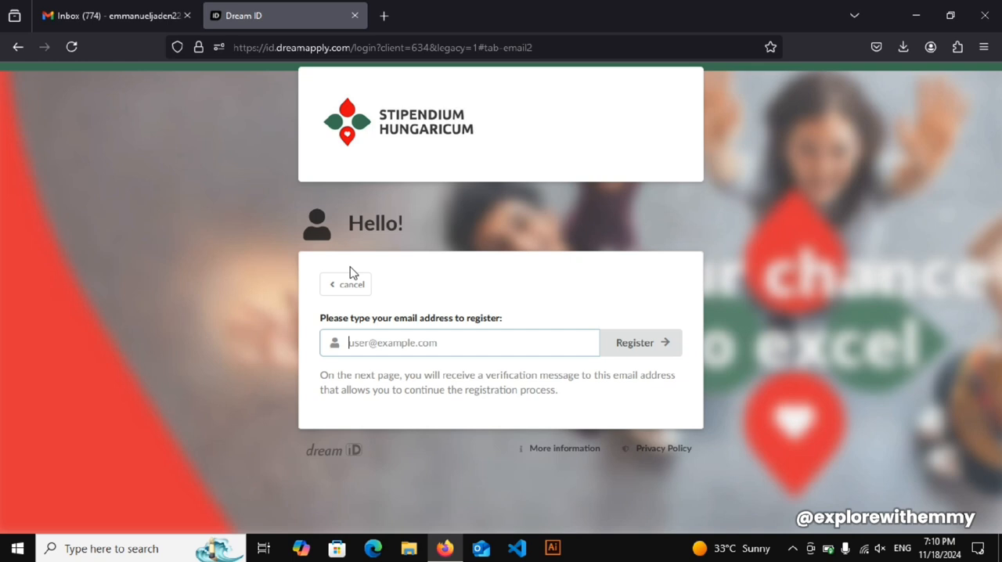
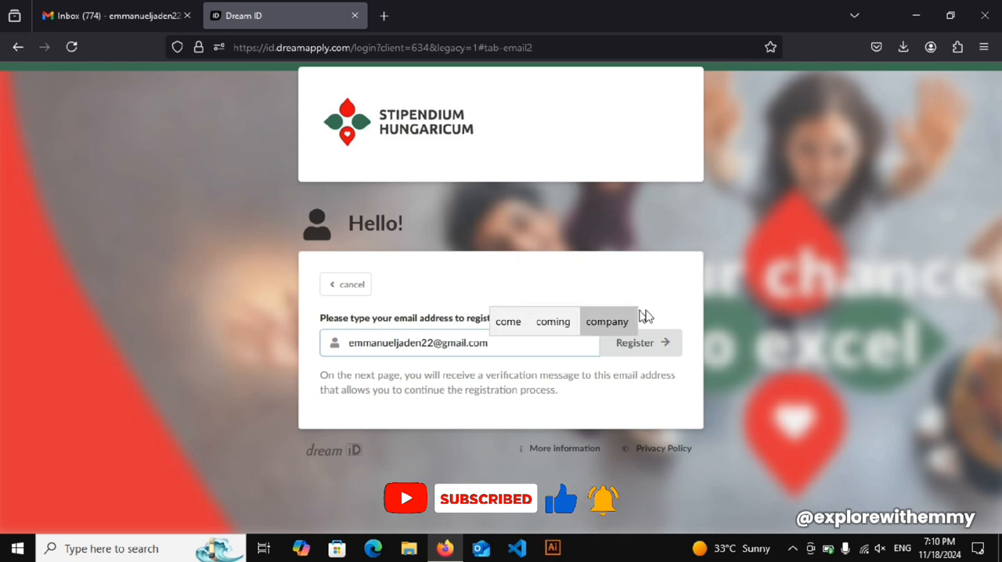
click(642, 348)
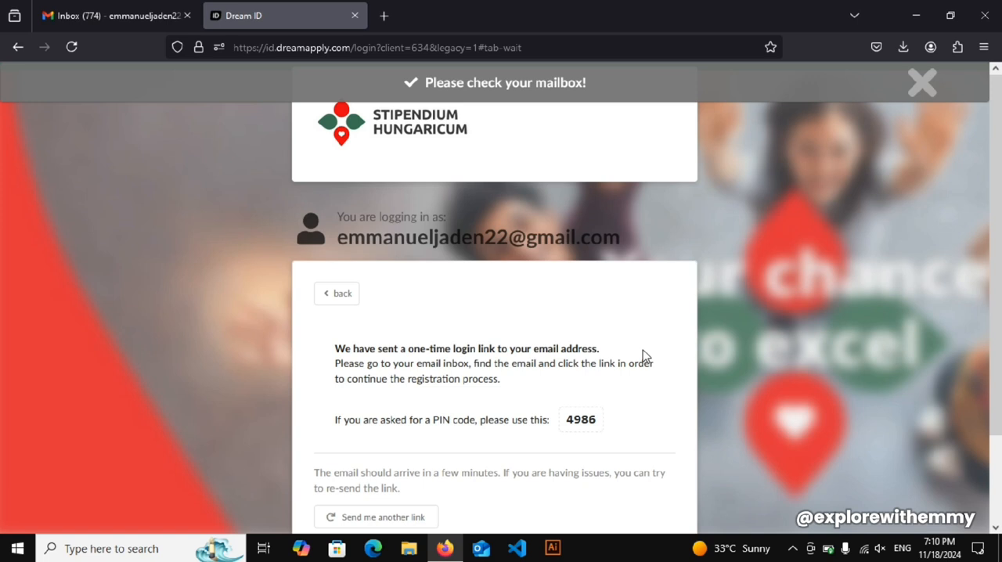
- Read the one-time login link instructions and highlight the PIN code provided for the registration
scroll(614, 280, down, 2)
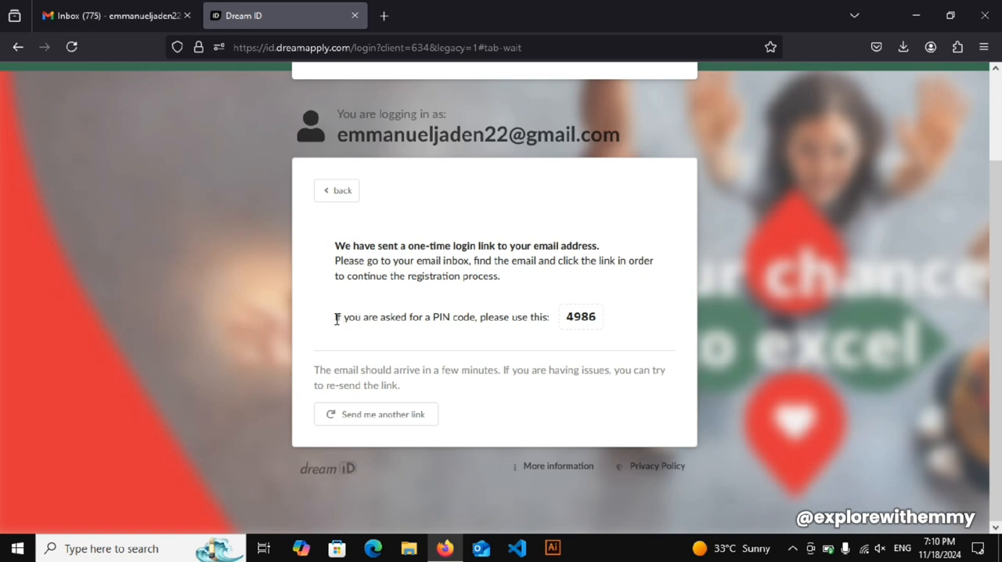
drag(335, 319, 584, 315)
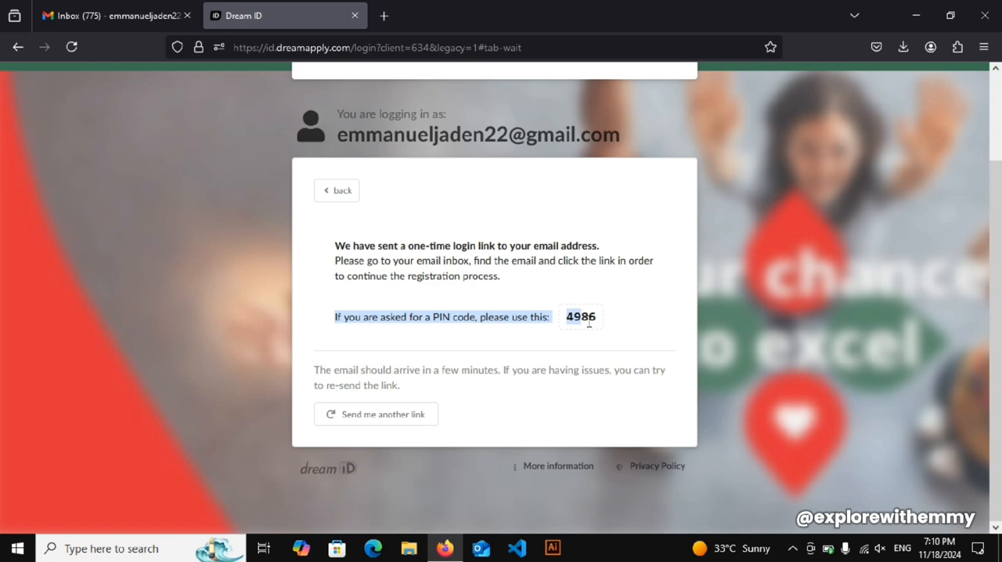
double_click(589, 321)
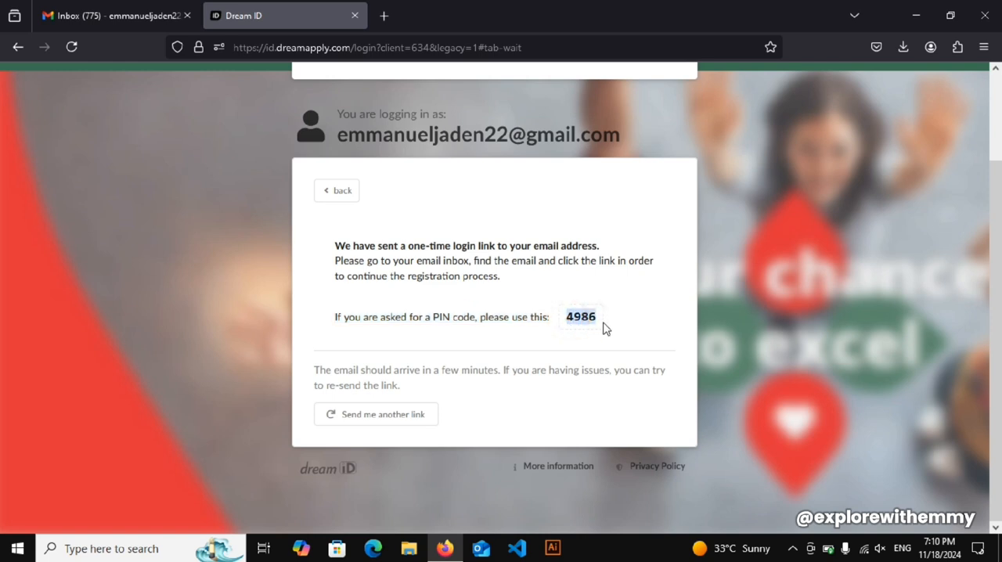
click(543, 316)
double_click(569, 316)
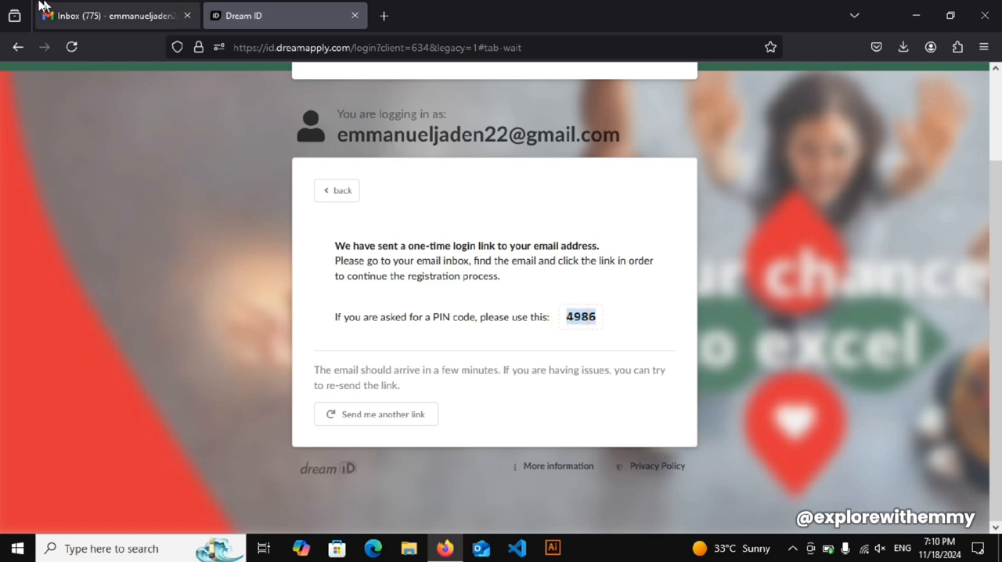
- Switch to the Gmail inbox, open the DreamID login e-mail, expand its trimmed content down to the login link, and dismiss the toolbar tip
click(63, 13)
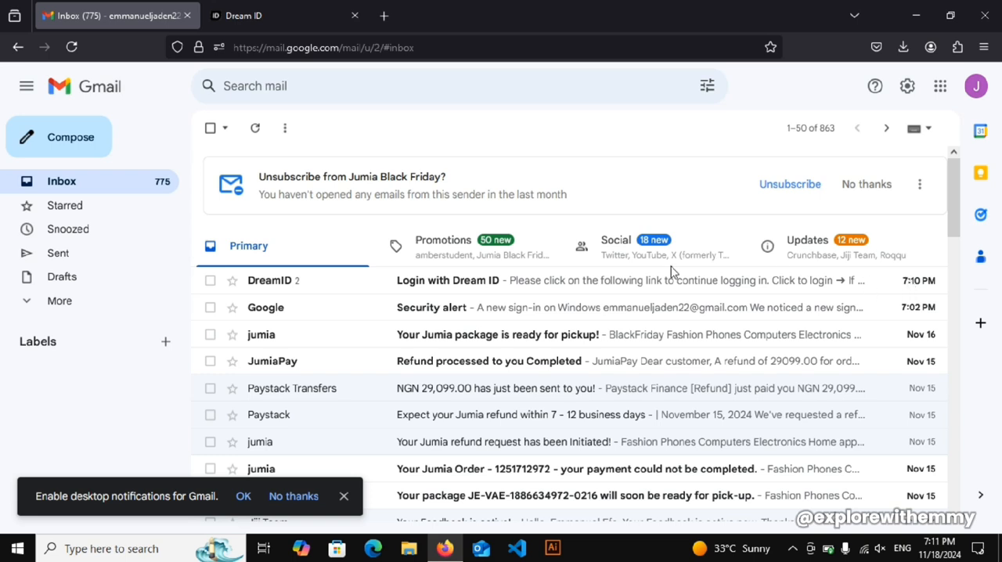
click(397, 288)
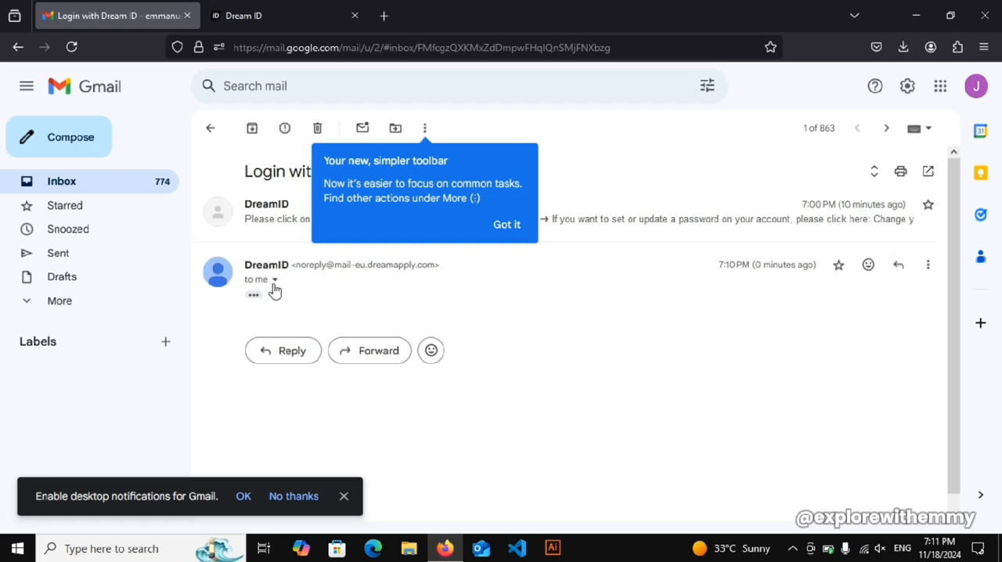
click(253, 295)
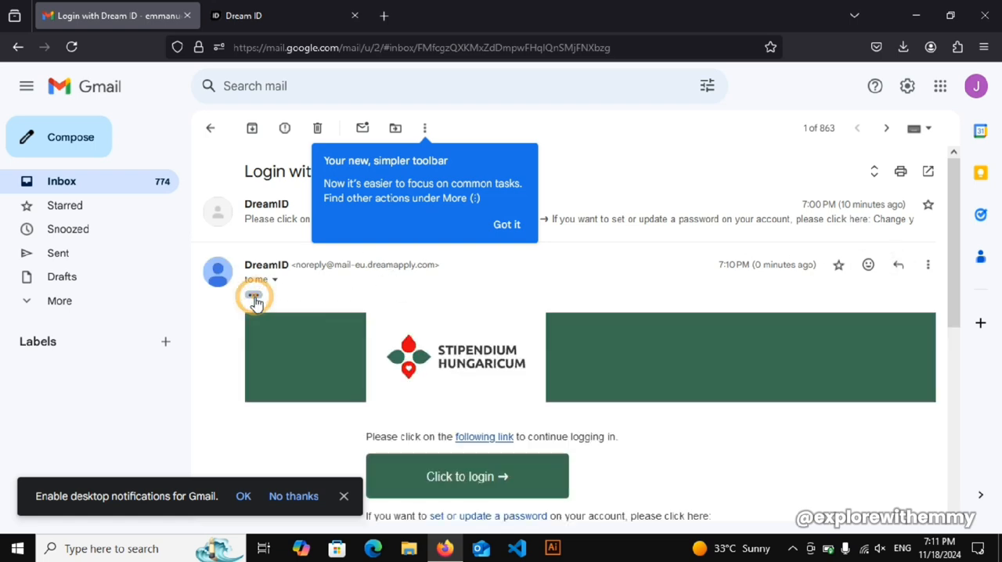
click(510, 229)
drag(952, 227, 958, 320)
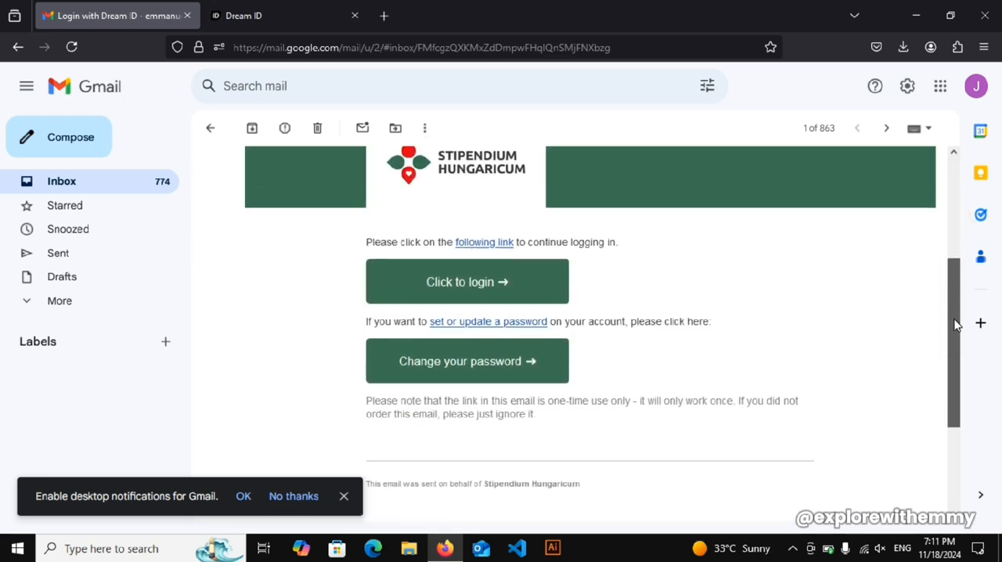
- Log in through the e-mailed link and start the new application by cloning the previous 2022/23 application
click(464, 302)
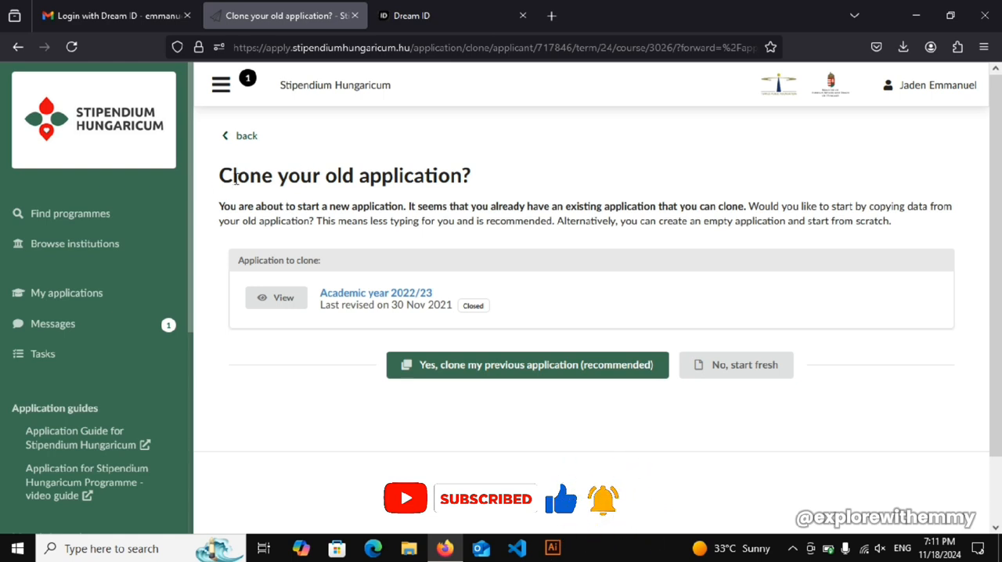
drag(222, 184, 249, 180)
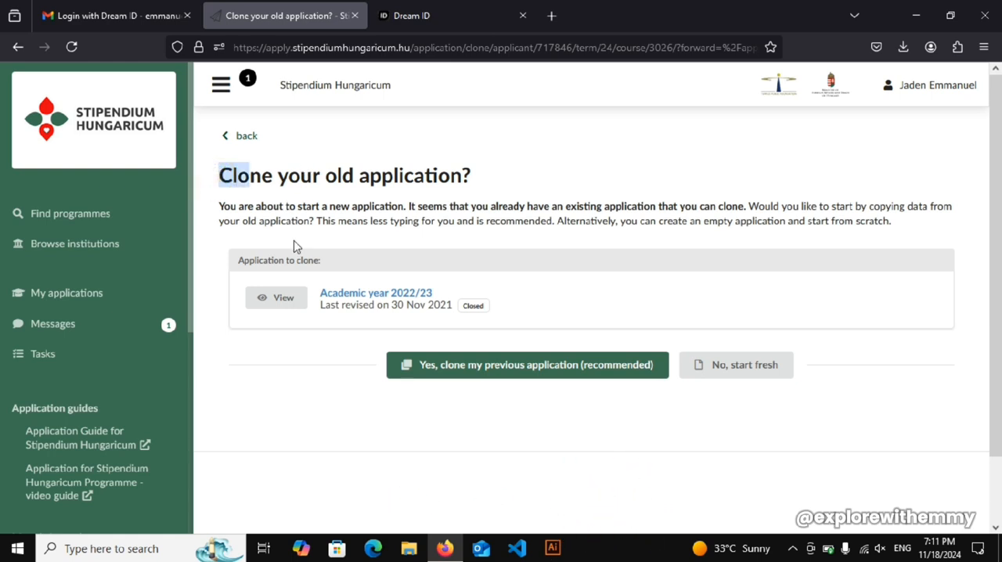
click(430, 374)
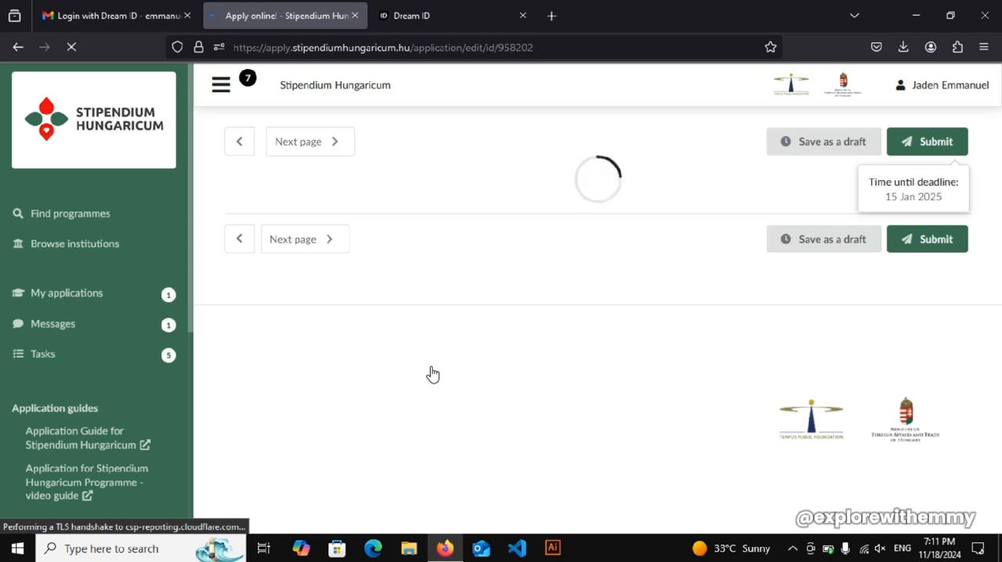
- Switch back to the Gmail login e-mail, review its login and password links, and return to the Stipendium Hungaricum application
click(110, 16)
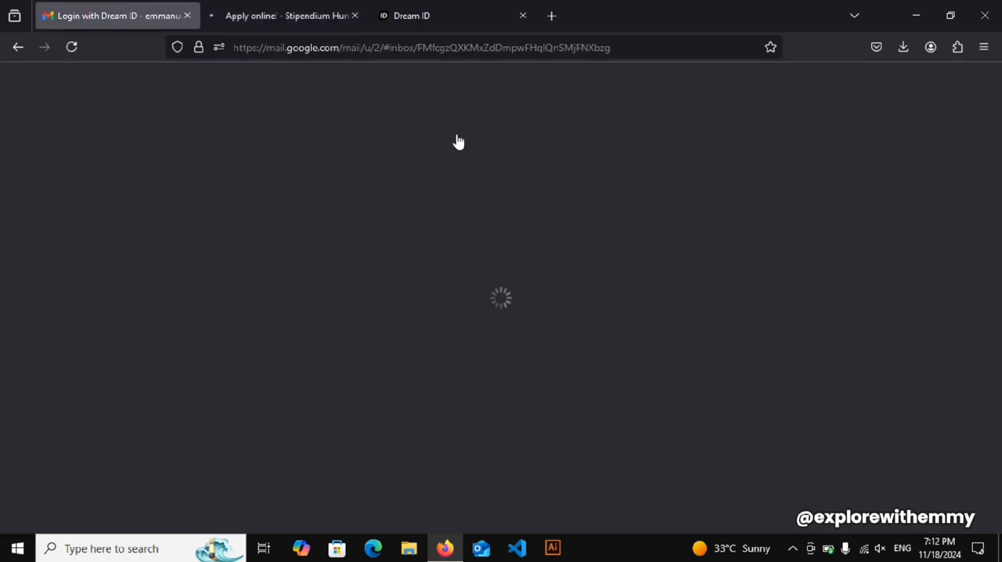
click(298, 11)
click(121, 20)
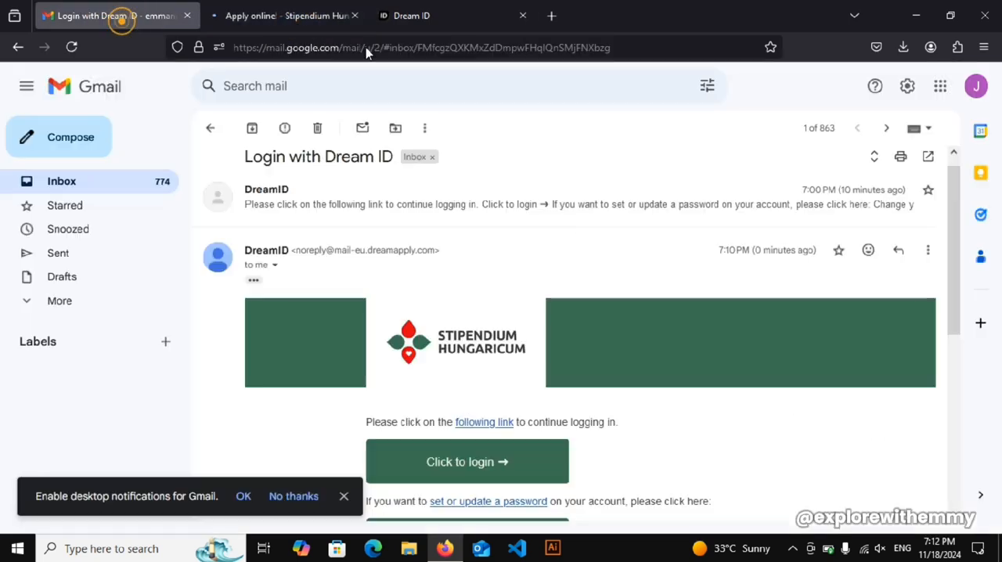
drag(950, 270, 951, 311)
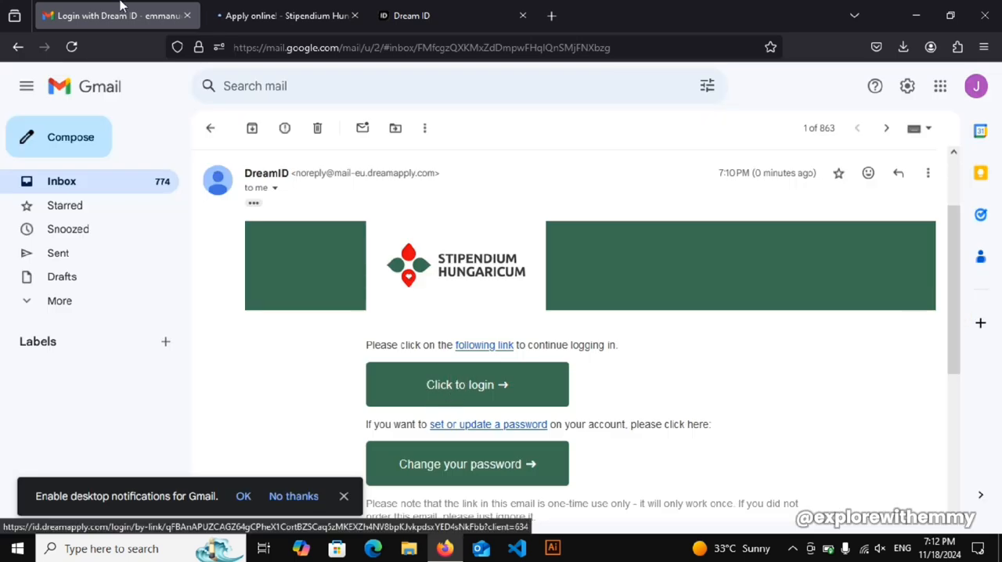
click(258, 12)
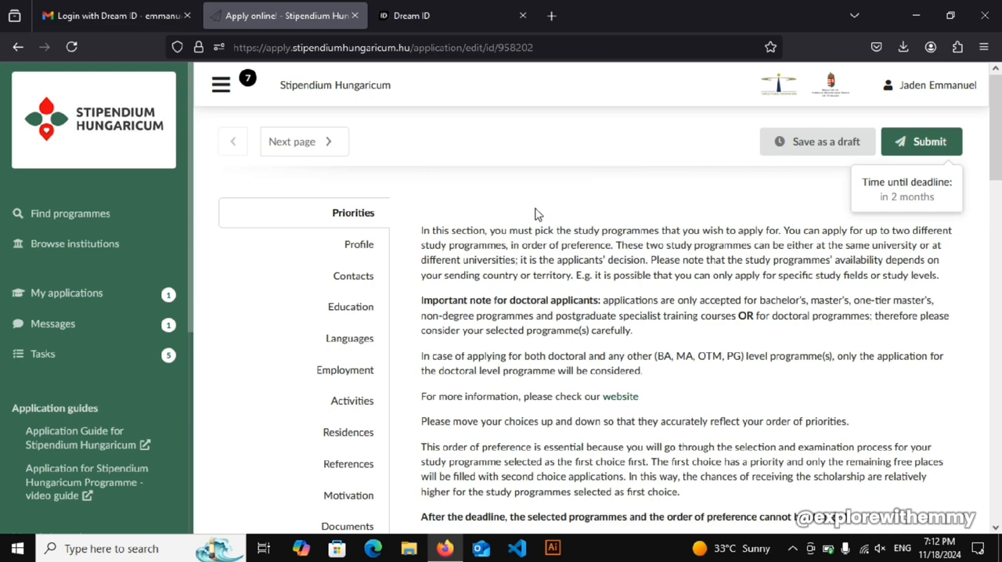
- Close the leftover Dream ID page and return to the online application form
click(480, 13)
click(315, 12)
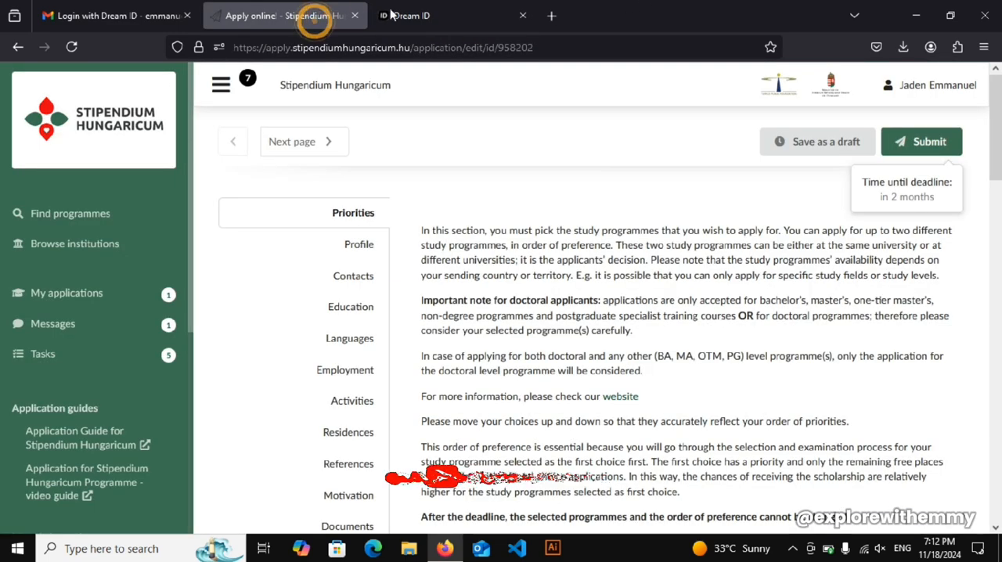
click(523, 16)
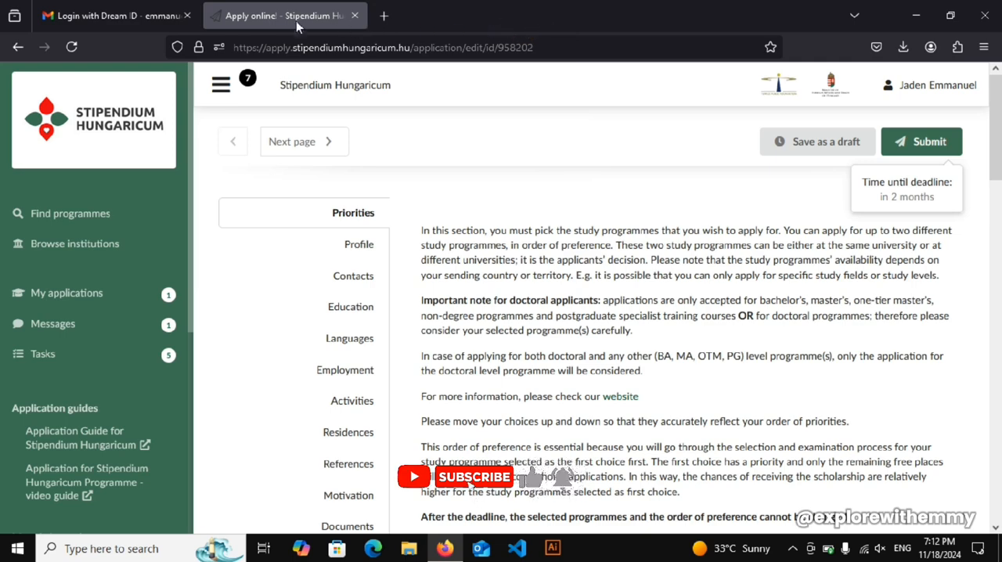
click(88, 15)
click(269, 14)
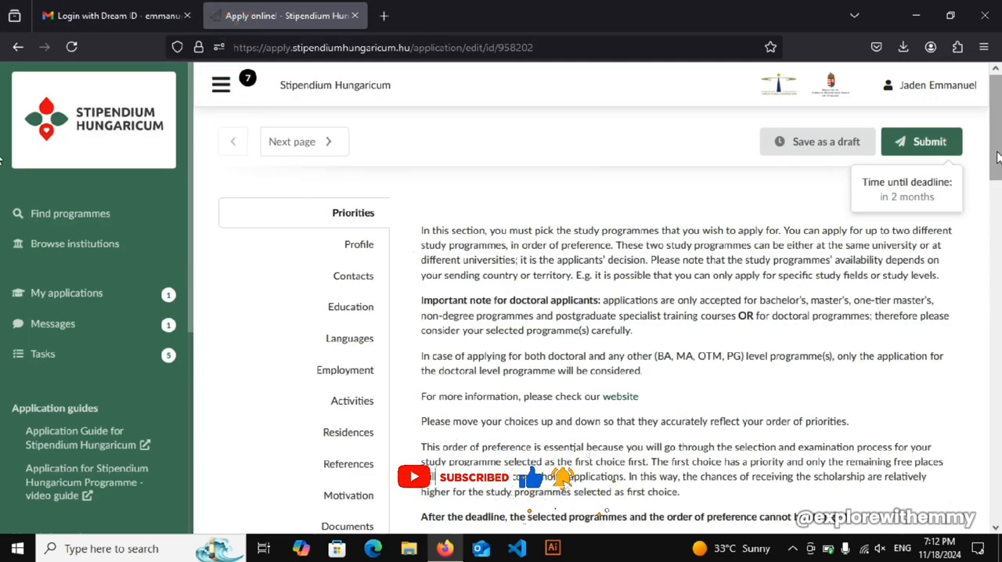
- Read through the Priorities section, examining the submission deadline, the chosen Computer Science BSc and the option to add more choices
scroll(999, 173, down, 2)
drag(999, 172, 997, 468)
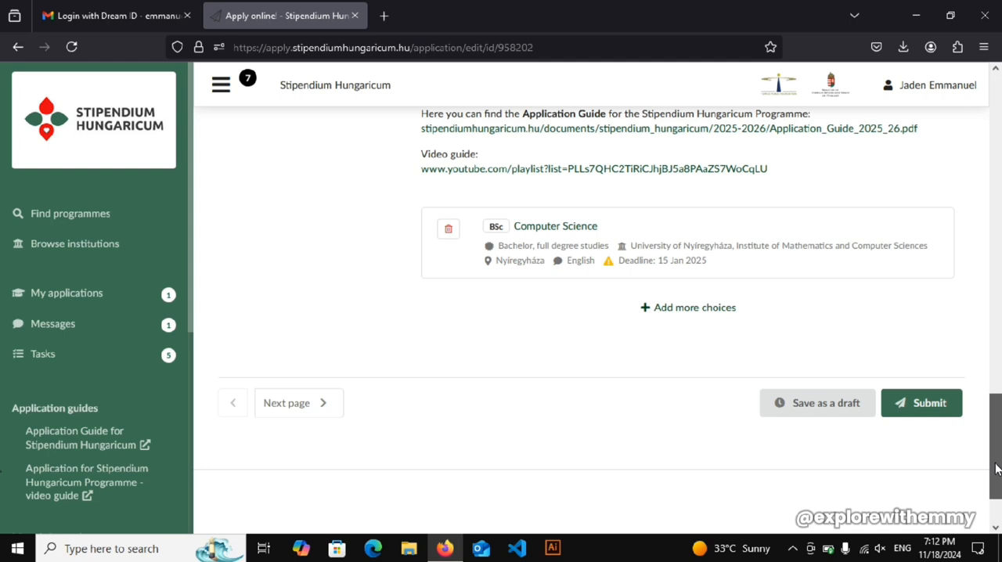
drag(996, 467, 1000, 427)
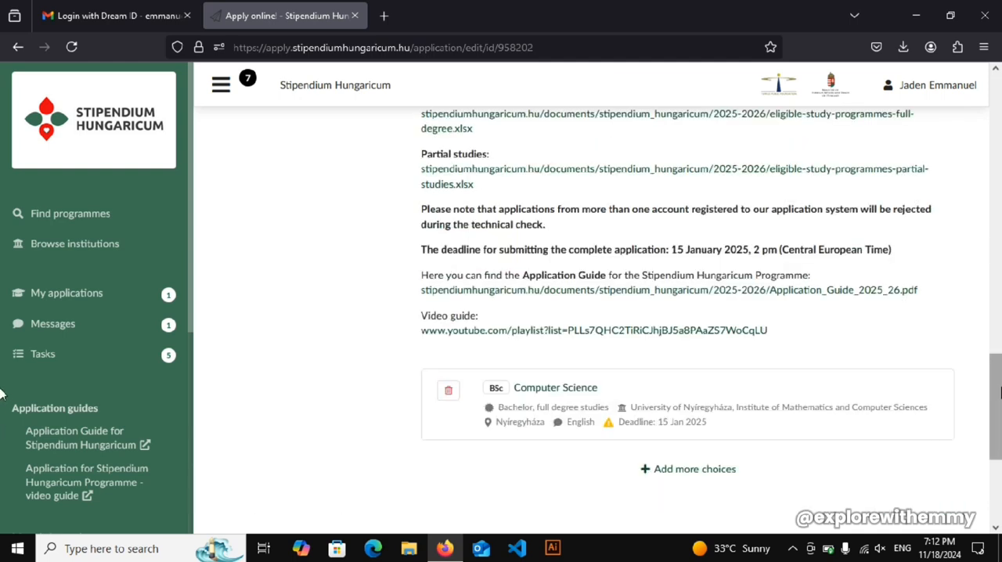
drag(1001, 391, 1001, 419)
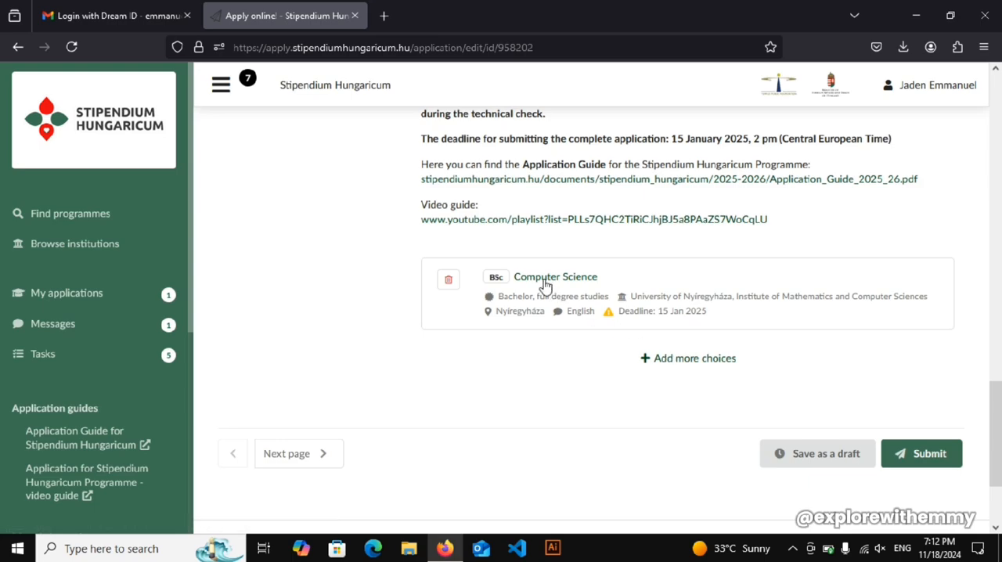
drag(995, 446, 992, 526)
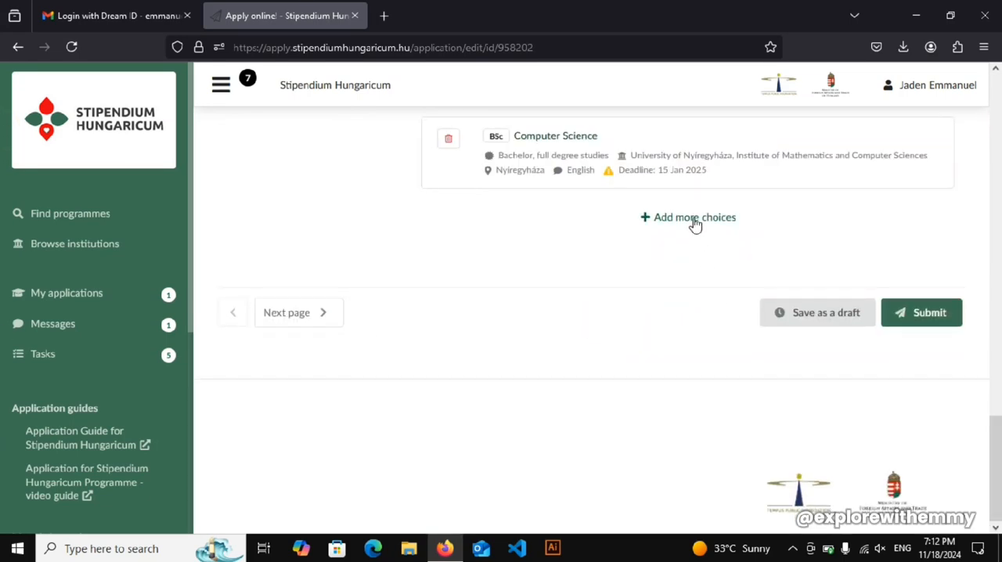
drag(1000, 451, 1000, 28)
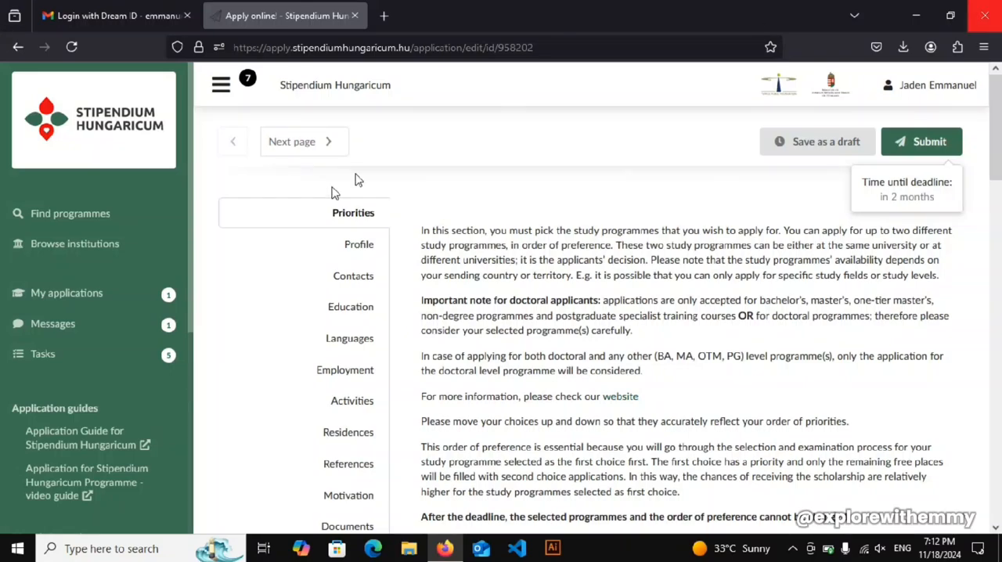
- Open the Profile section and examine the name and social security number fields, checking which ones are mandatory
click(356, 246)
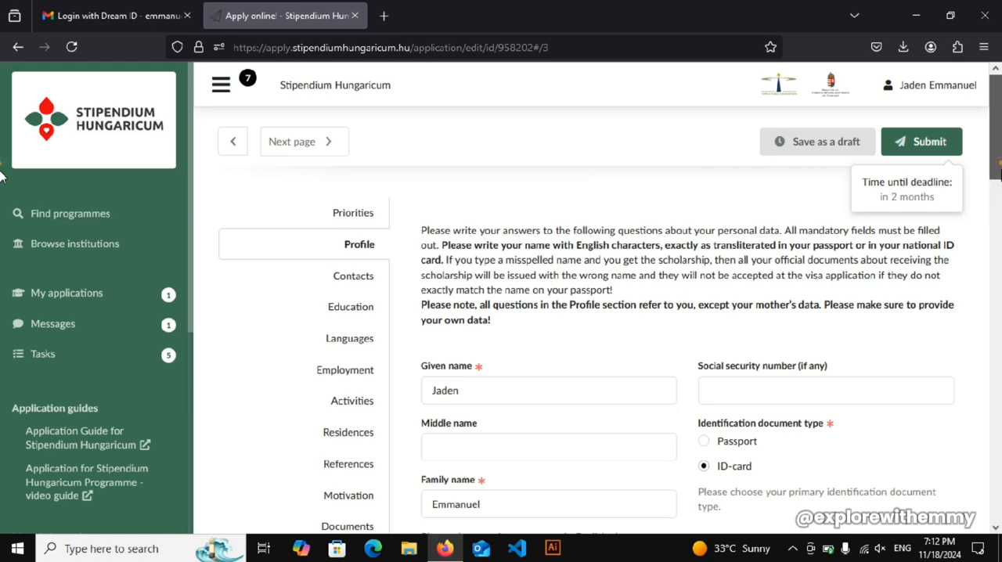
scroll(999, 205, down, 3)
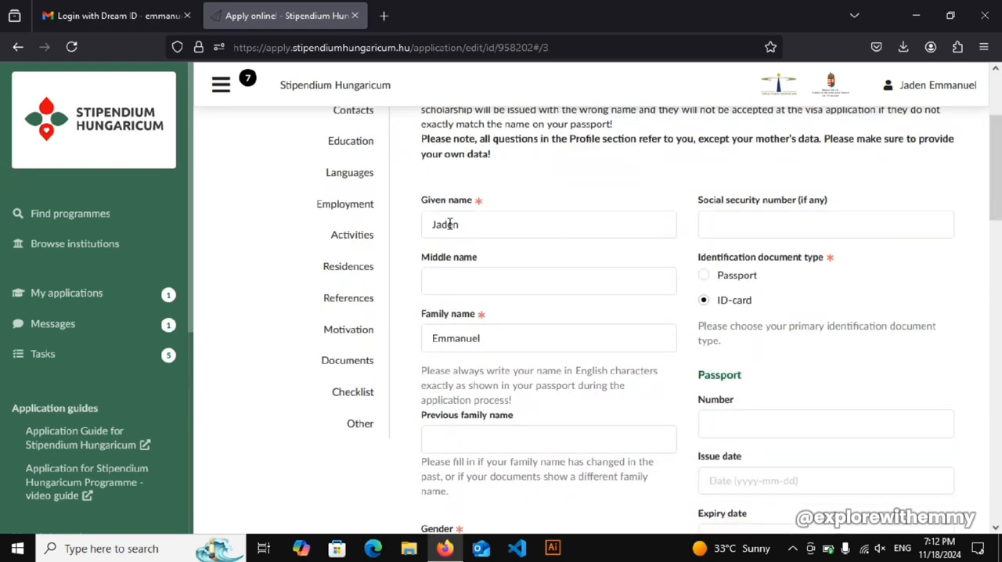
double_click(453, 224)
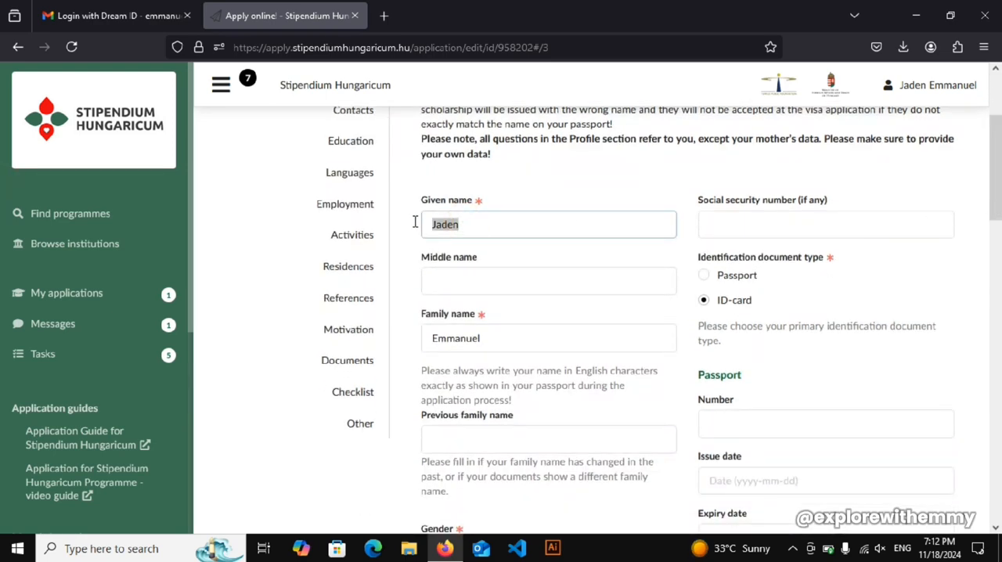
click(756, 231)
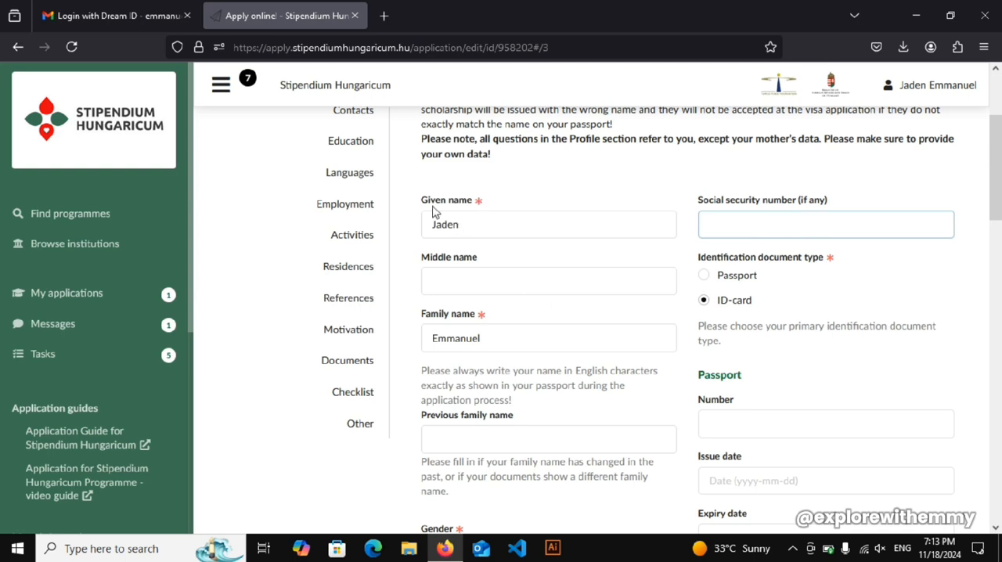
click(479, 205)
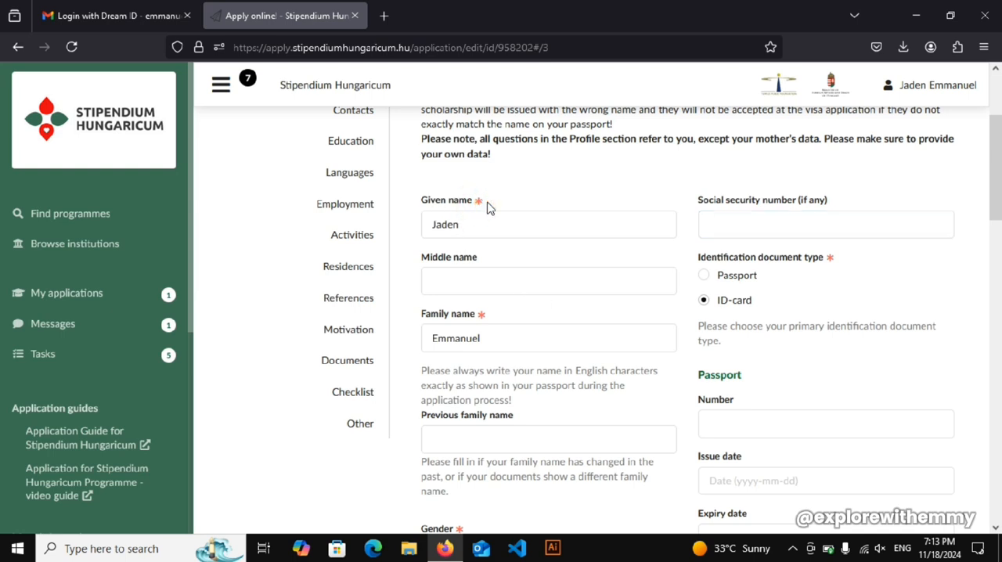
click(479, 202)
click(492, 345)
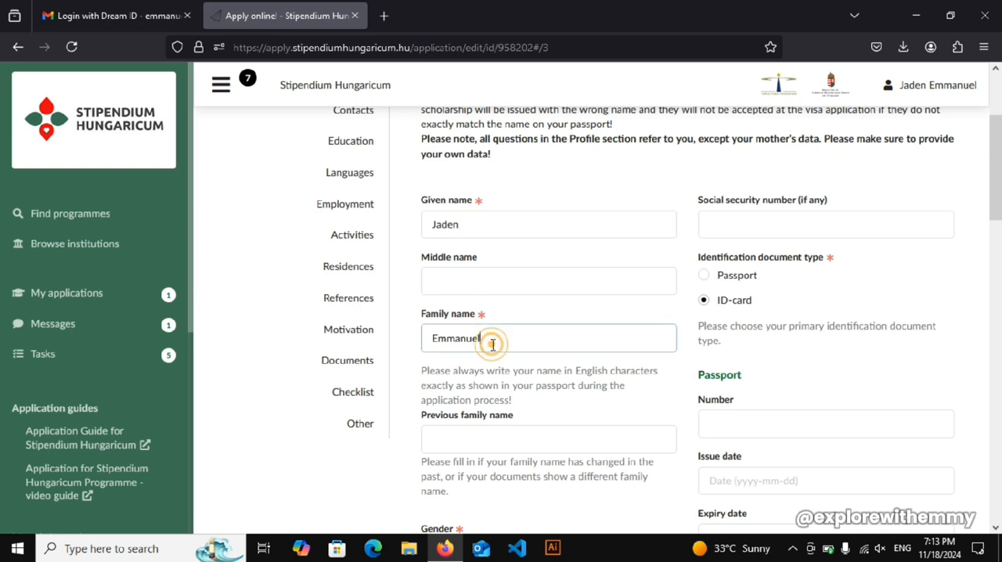
click(828, 202)
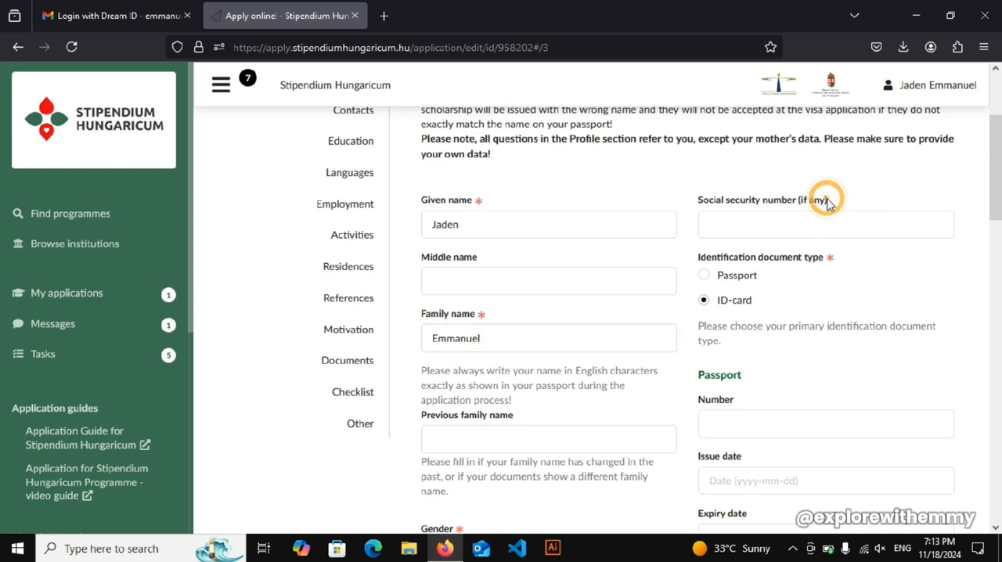
click(443, 284)
click(487, 341)
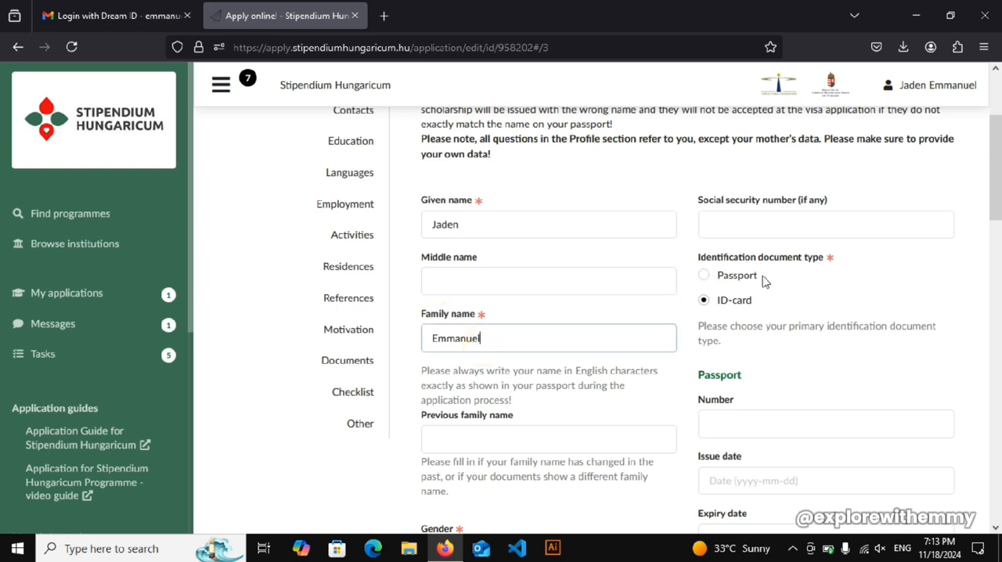
- Compare the Passport and ID-card options and set the identification document type to Passport
click(703, 275)
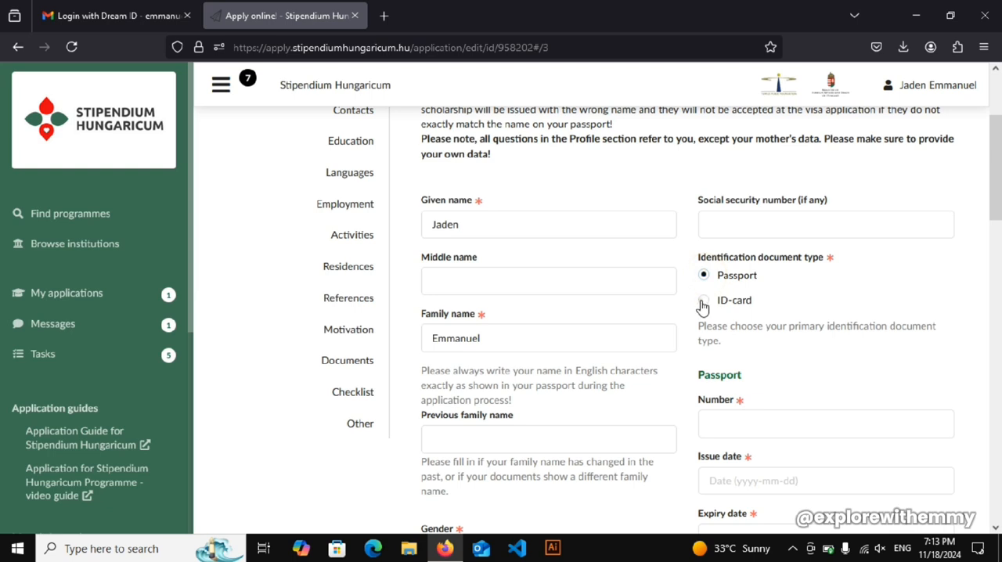
click(702, 302)
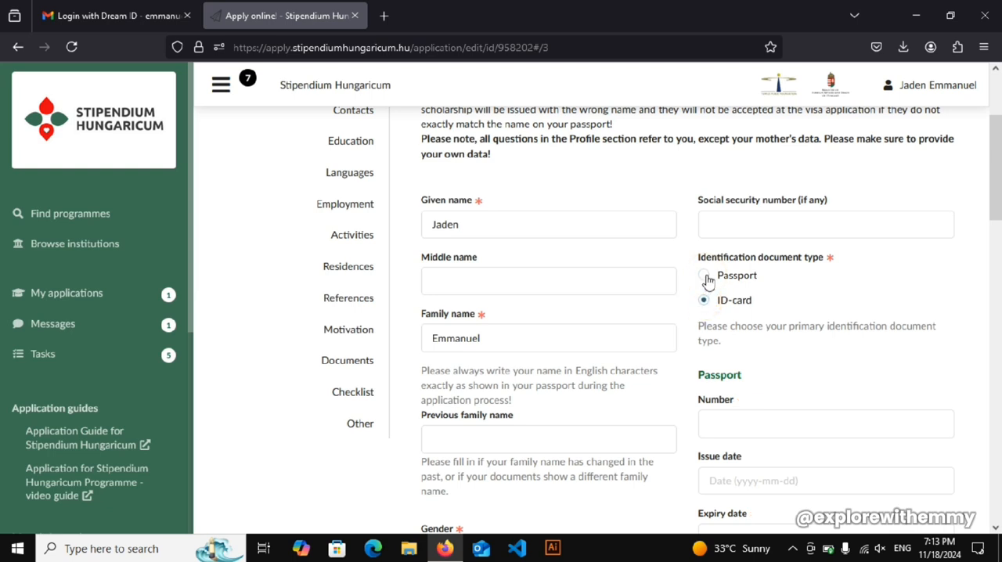
click(706, 278)
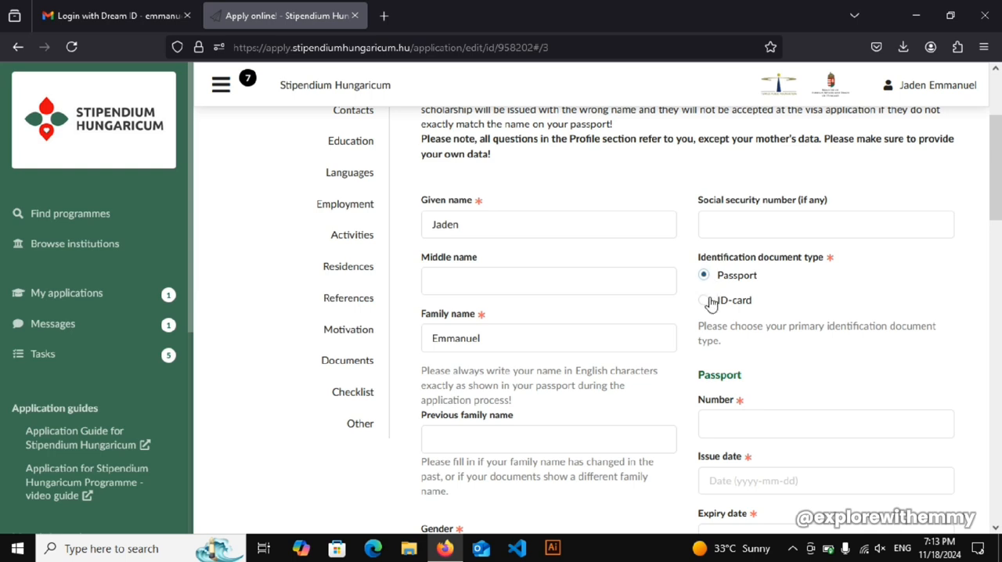
click(709, 305)
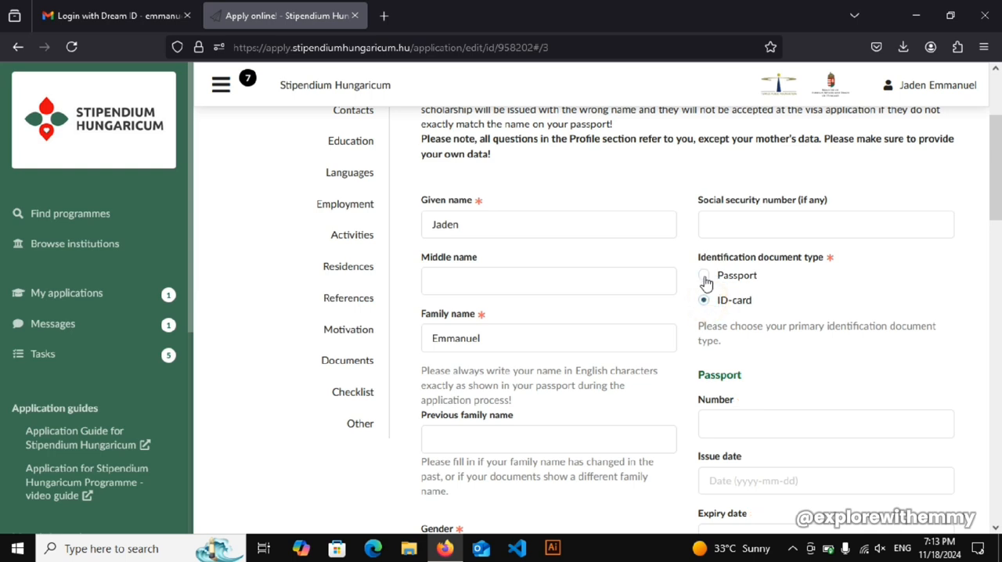
click(705, 277)
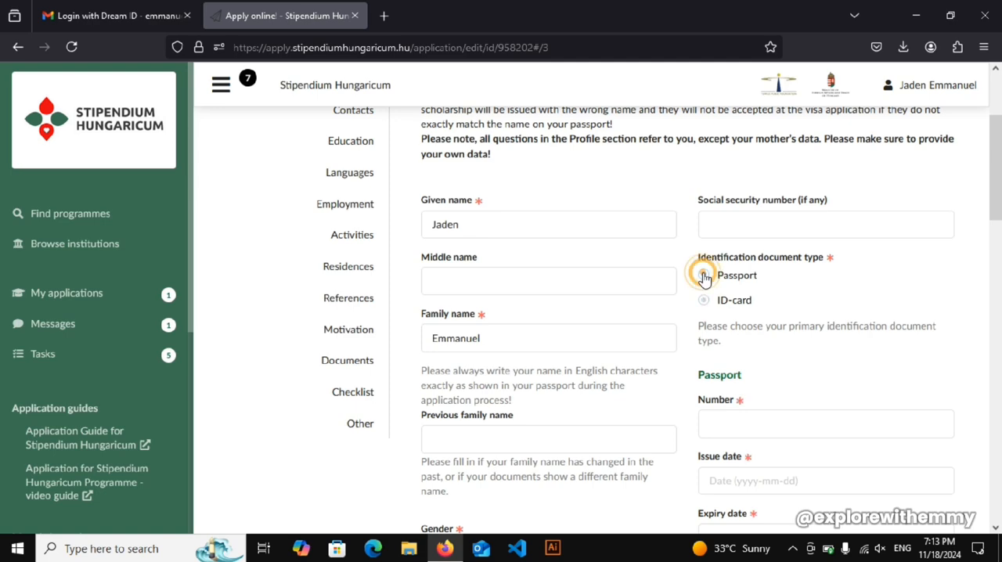
- Enter the applicant's passport number in the Passport details of the Profile section
drag(998, 194, 999, 235)
scroll(548, 313, up, 1)
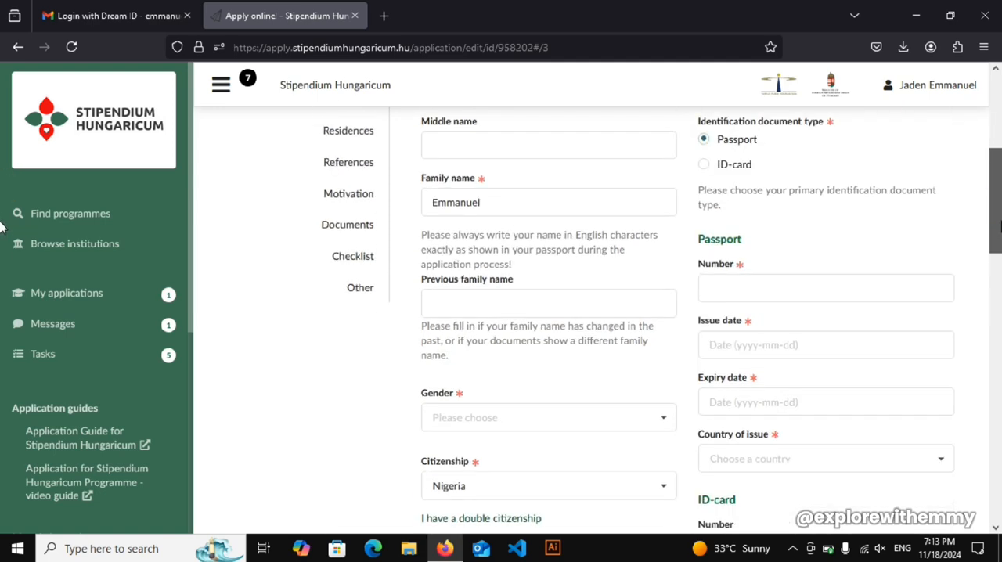
drag(1000, 227, 999, 245)
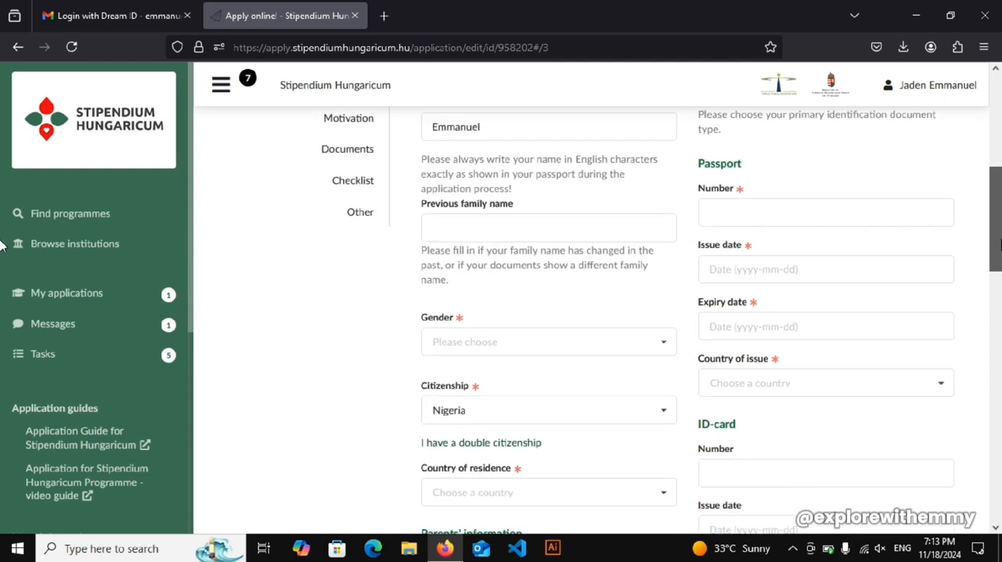
click(743, 213)
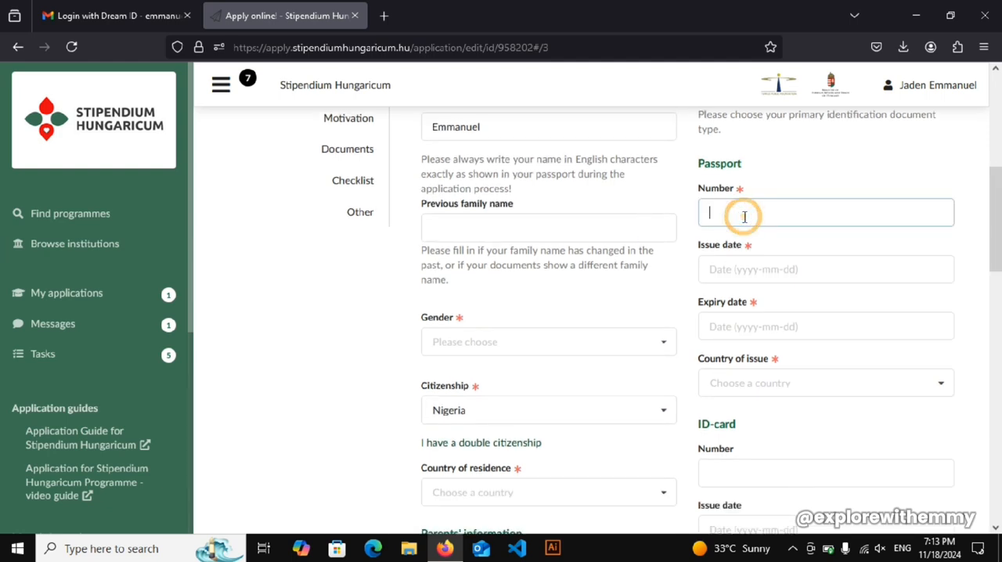
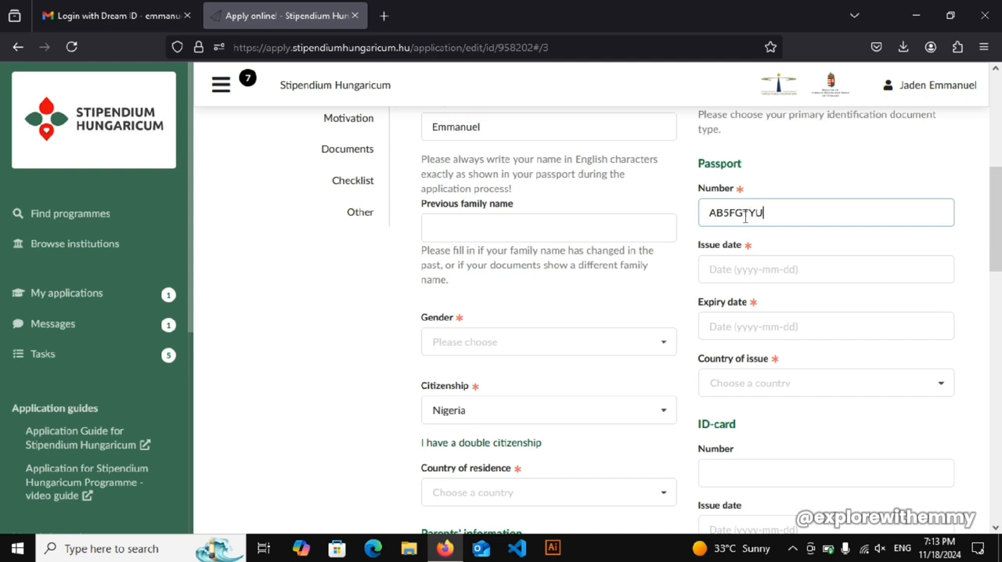
- Set the passport's issue date to 2023-06-06 and its expiry date to 2027-06-12
click(751, 268)
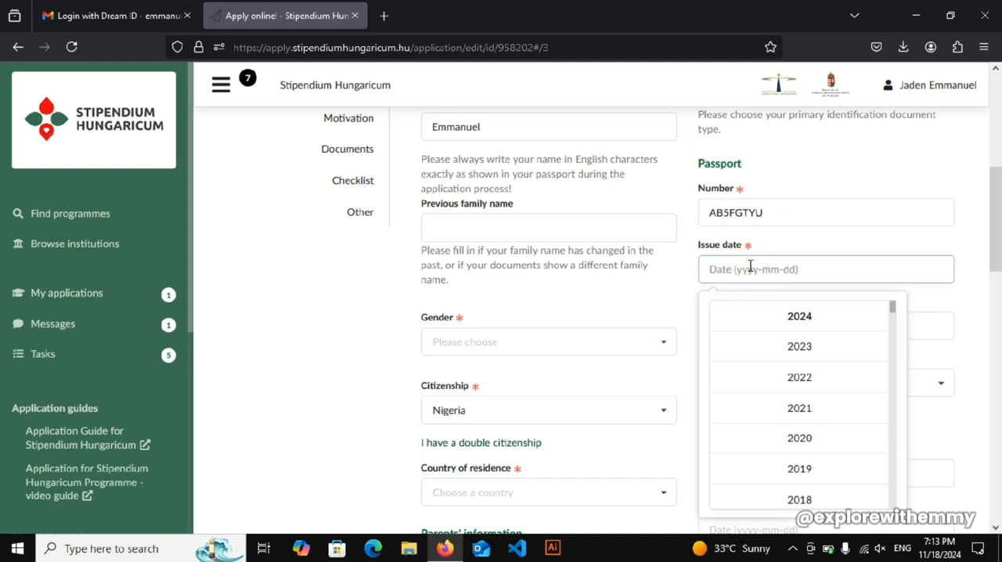
click(804, 348)
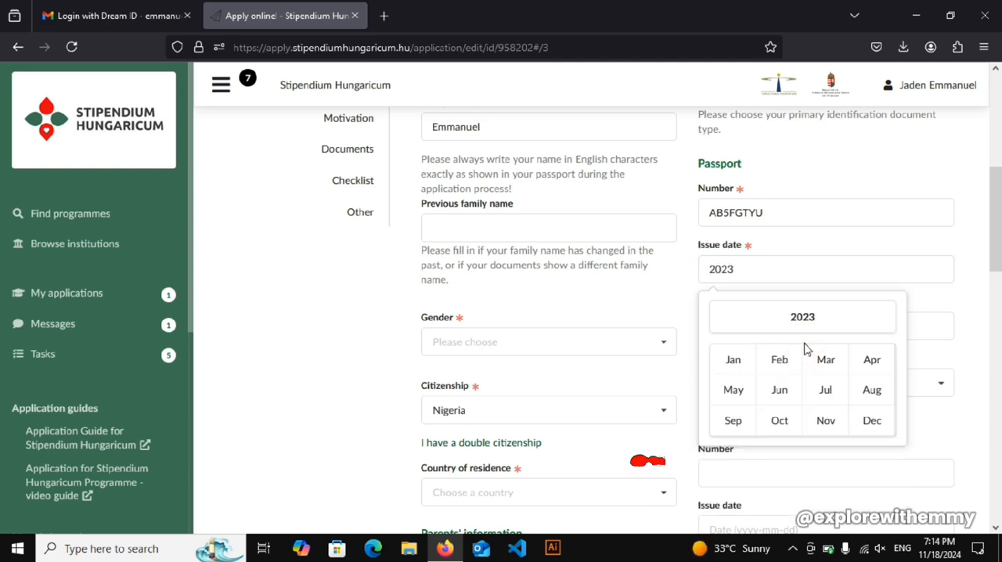
click(779, 388)
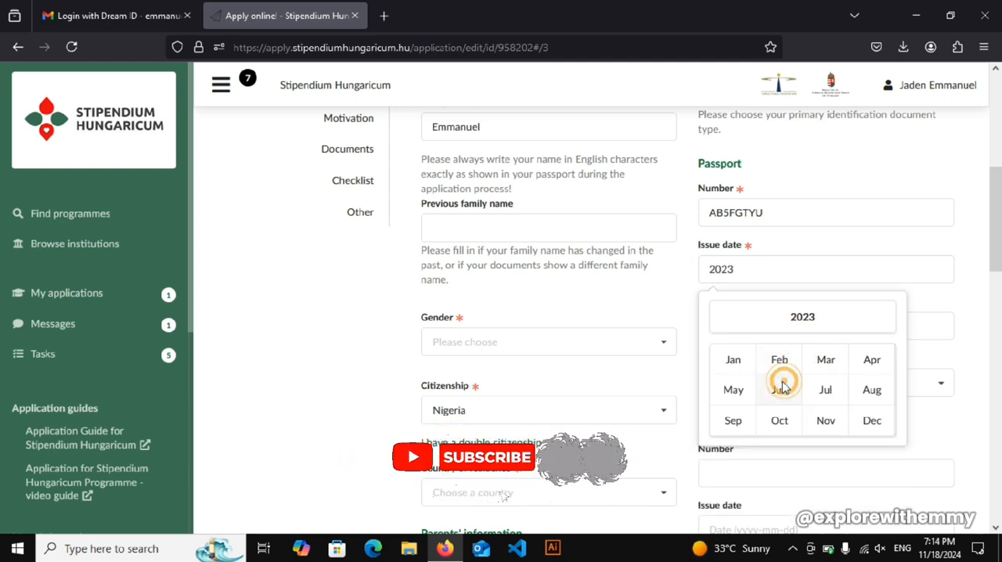
click(754, 390)
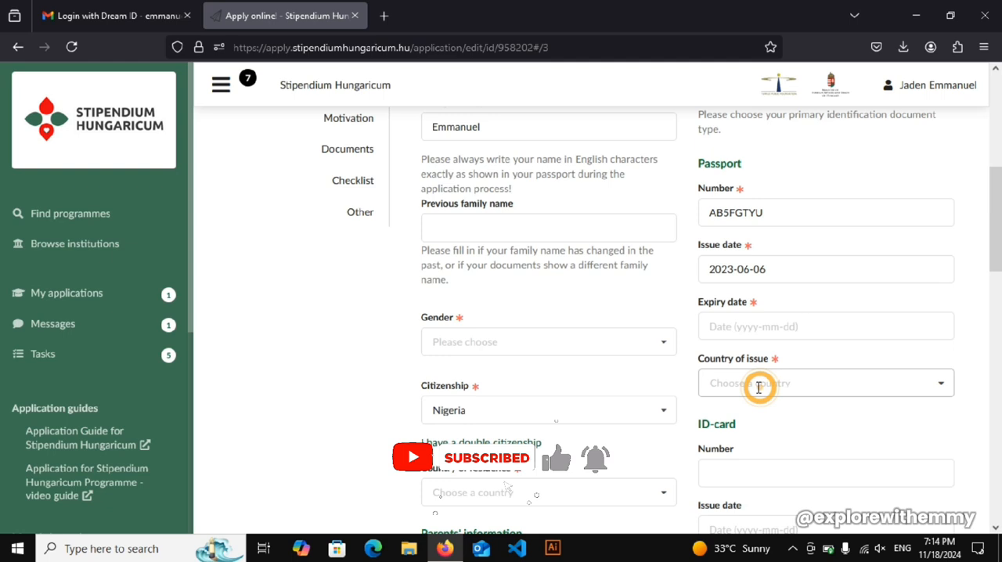
click(735, 327)
click(802, 368)
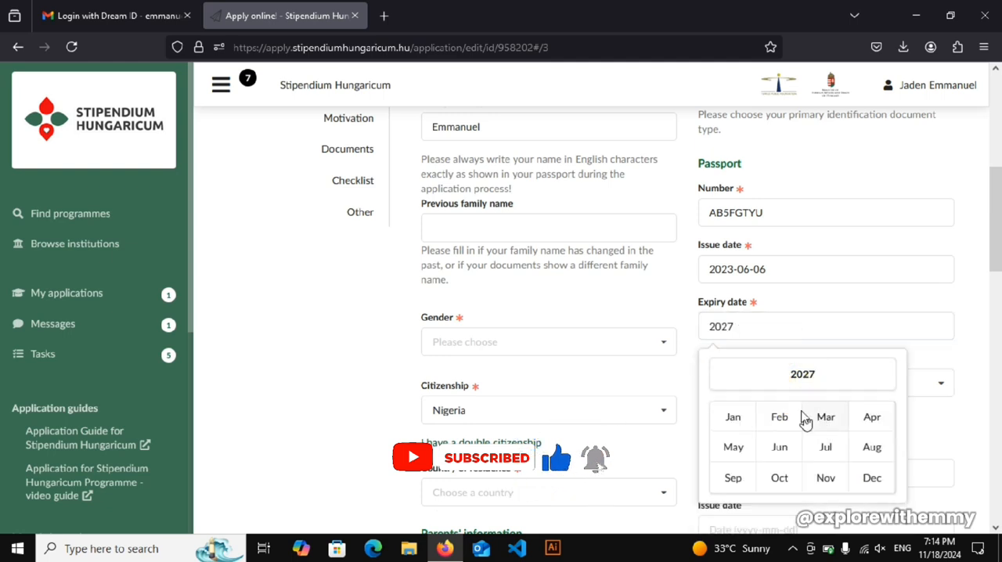
click(778, 443)
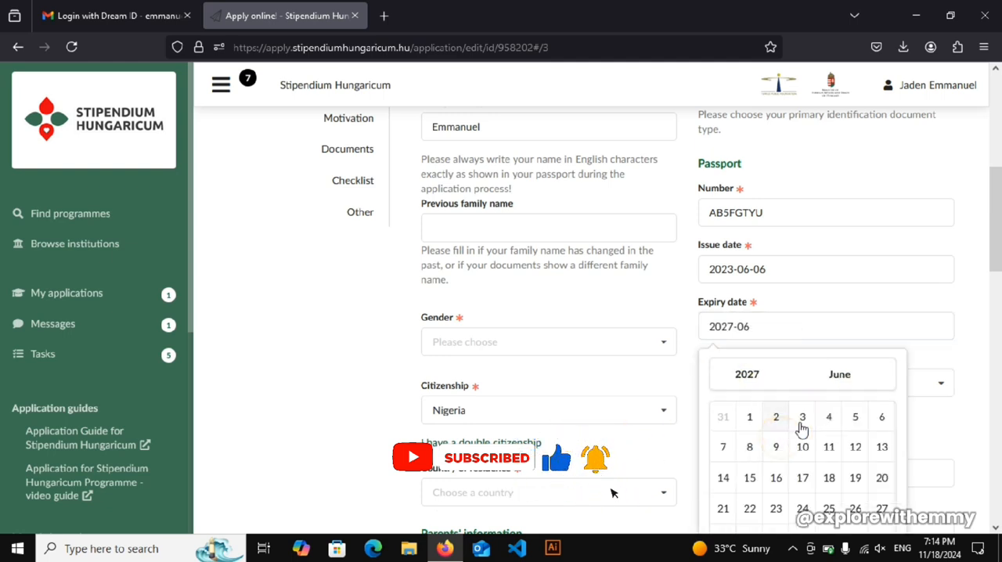
click(854, 449)
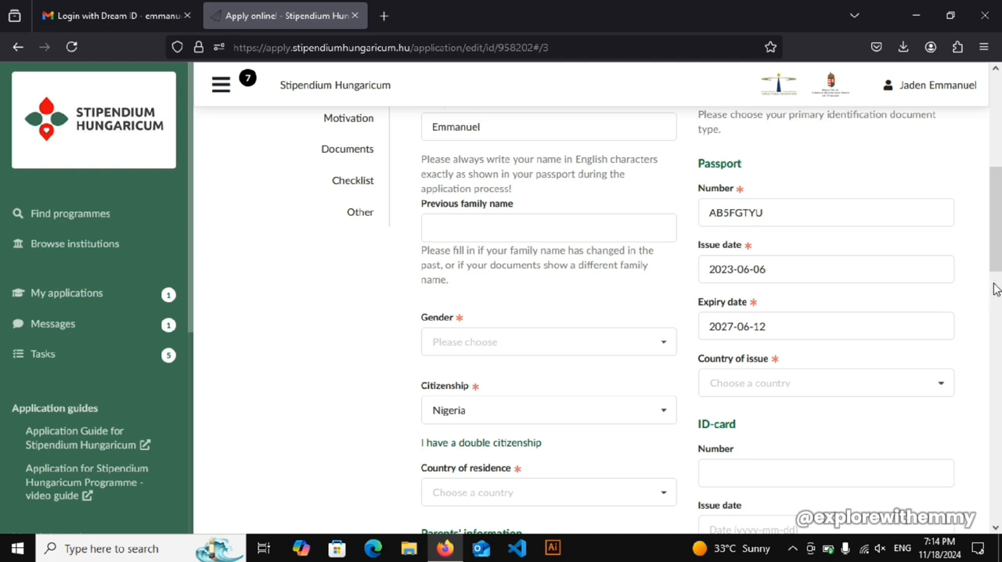
- Set the applicant's gender to male and choose Nigeria as the citizenship
drag(999, 244, 990, 272)
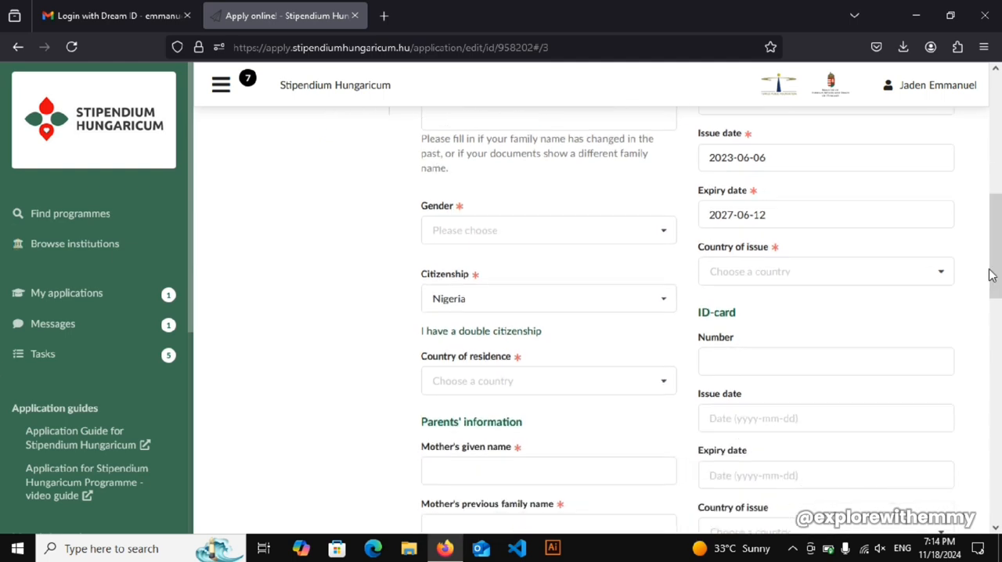
click(590, 235)
click(472, 264)
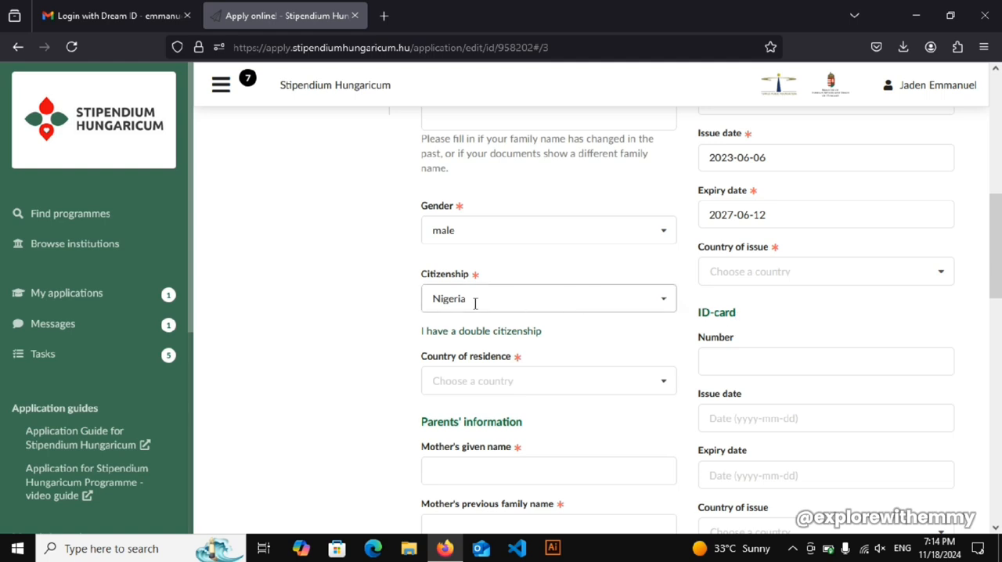
click(476, 300)
click(451, 326)
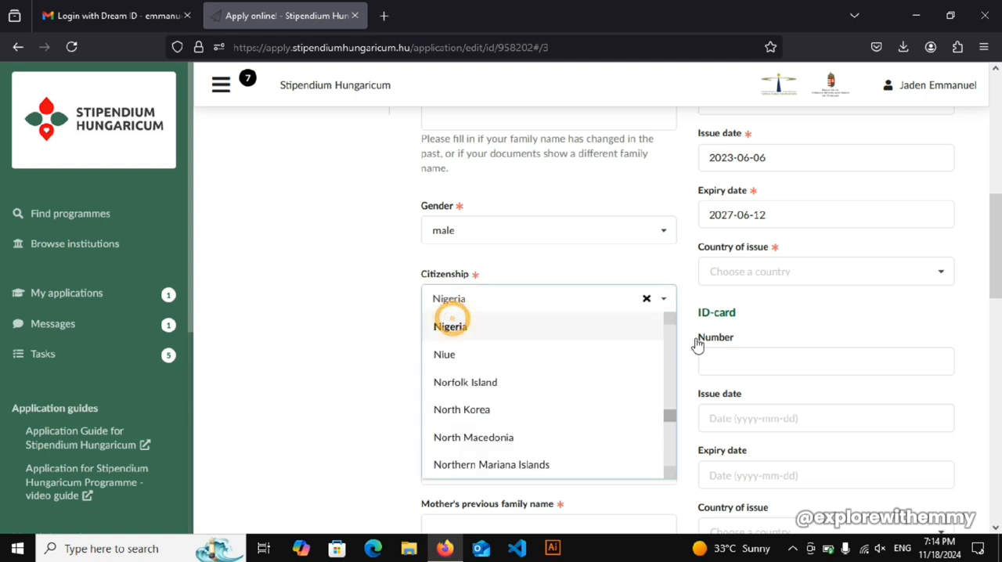
- Set the applicant's country of residence to Nigeria
scroll(994, 317, down, 2)
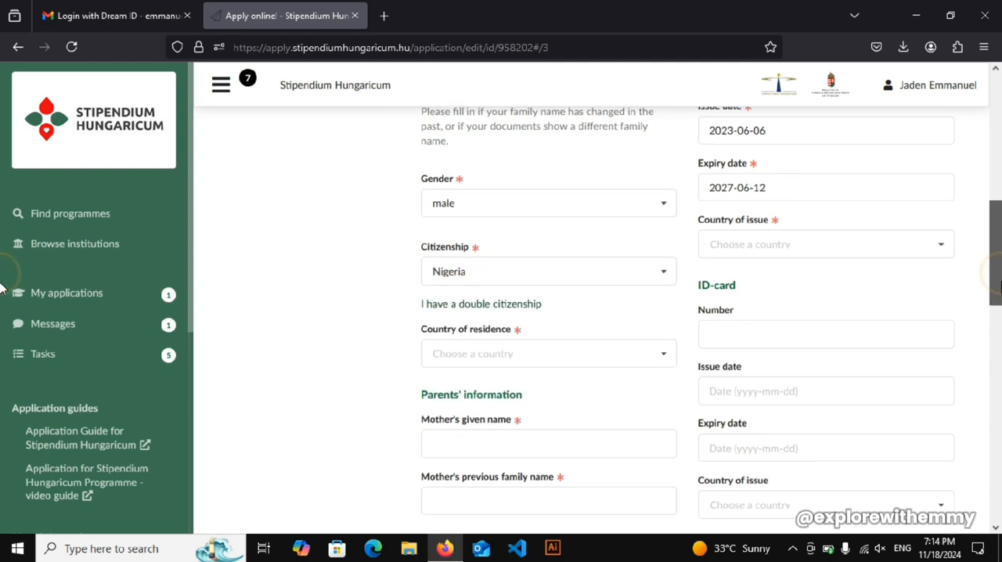
click(615, 288)
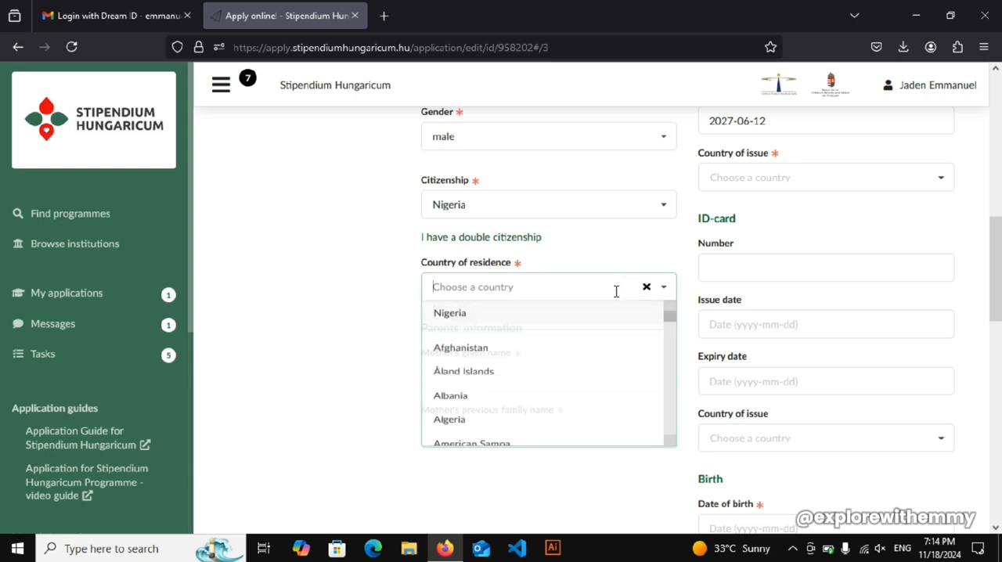
click(492, 317)
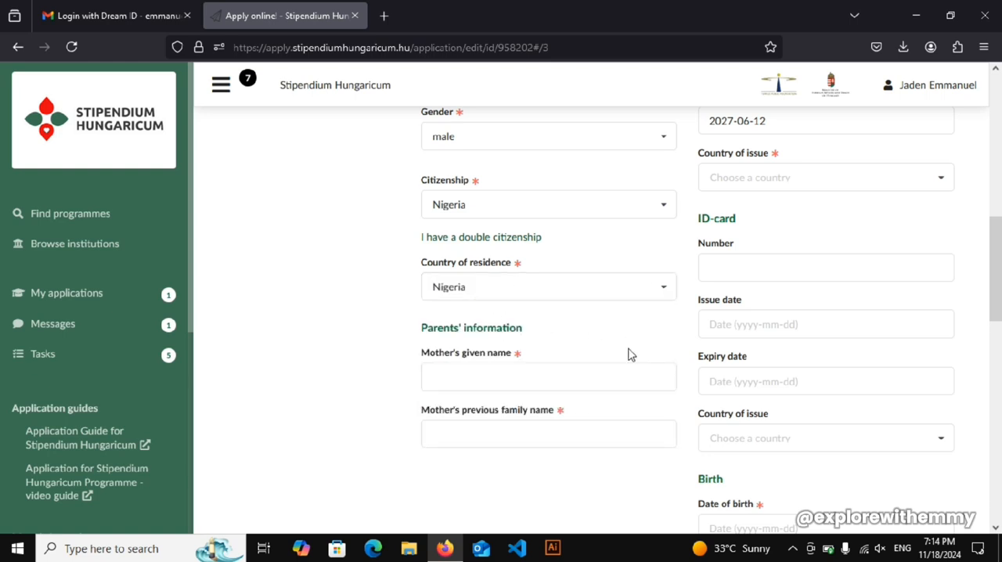
- Enter the mother's given name and previous family name in the Parents' information
click(494, 375)
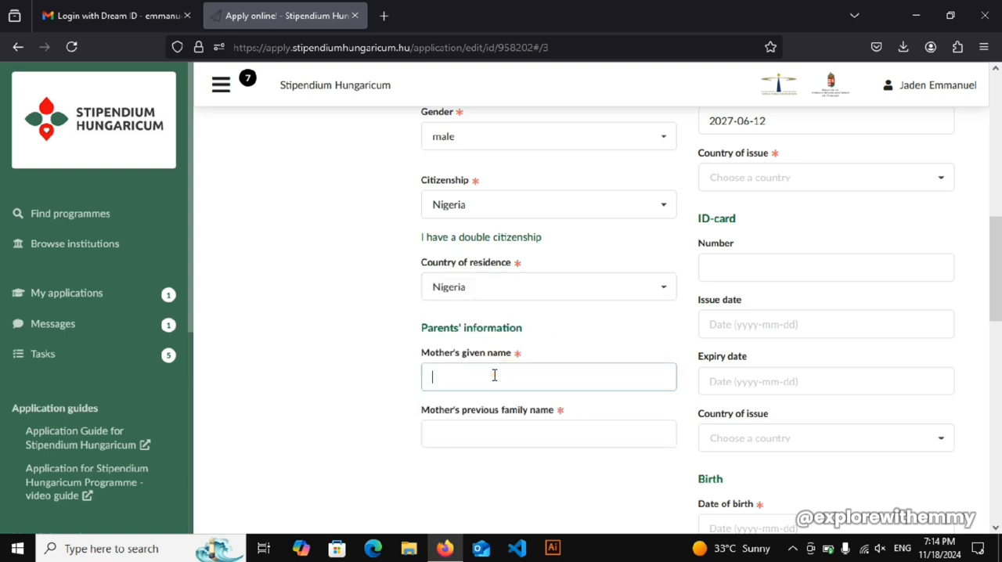
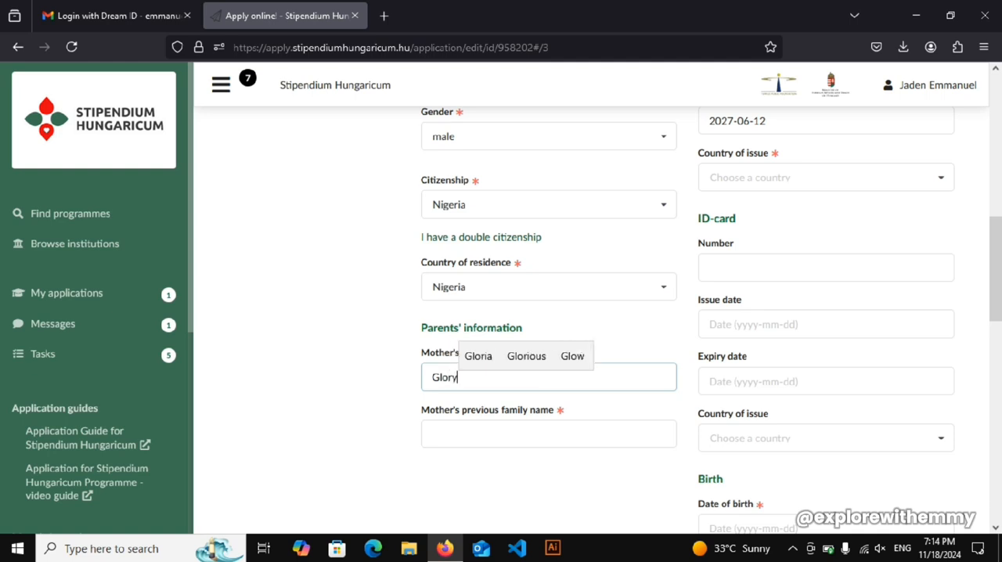
scroll(2, 324, down, 3)
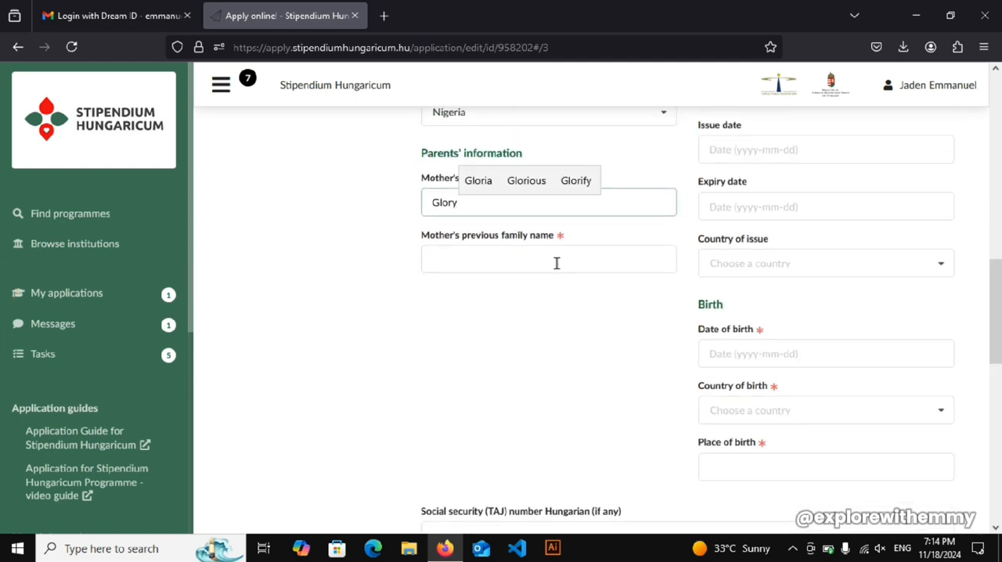
click(556, 262)
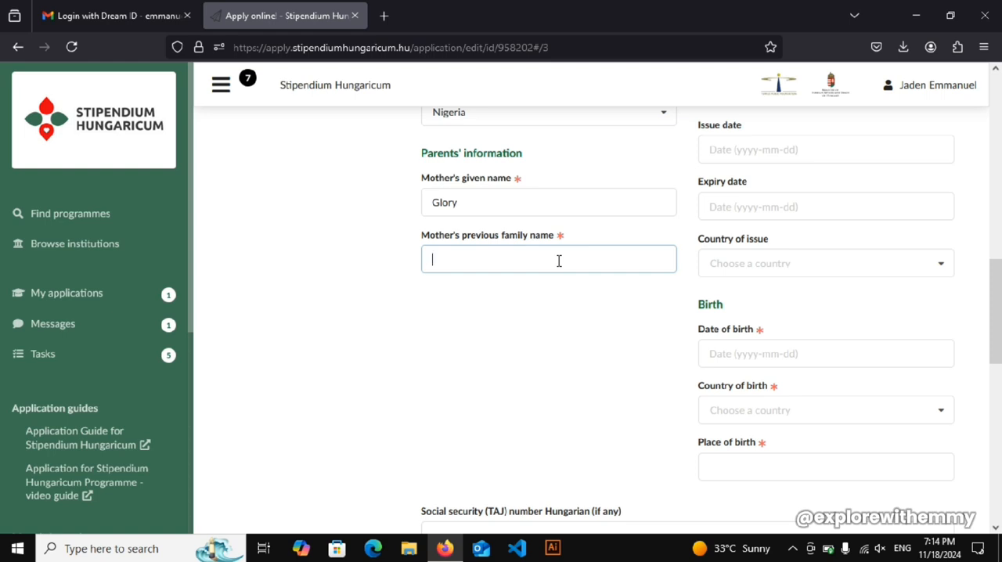
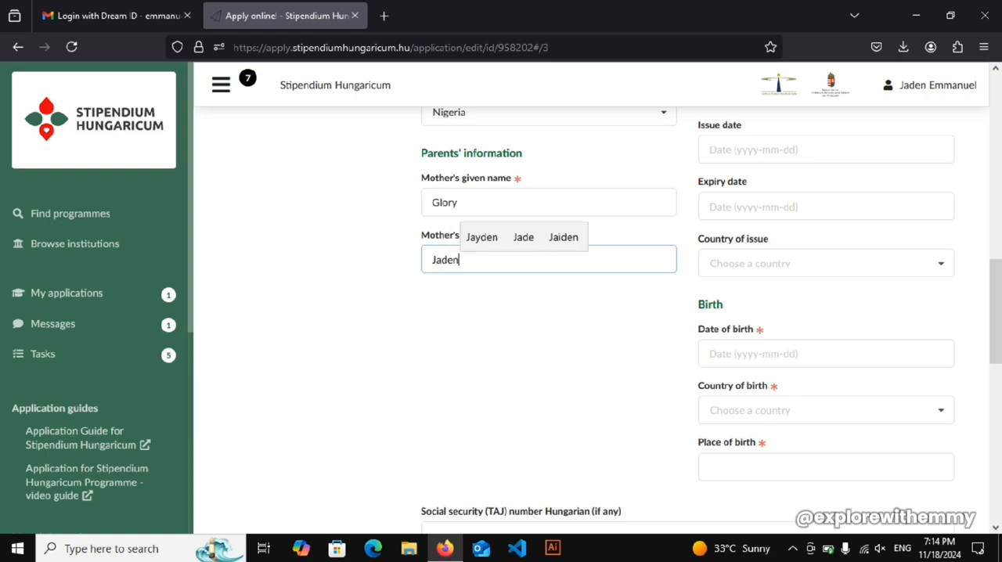
- Fill in the applicant's date of birth in the Birth details
scroll(2, 297, down, 2)
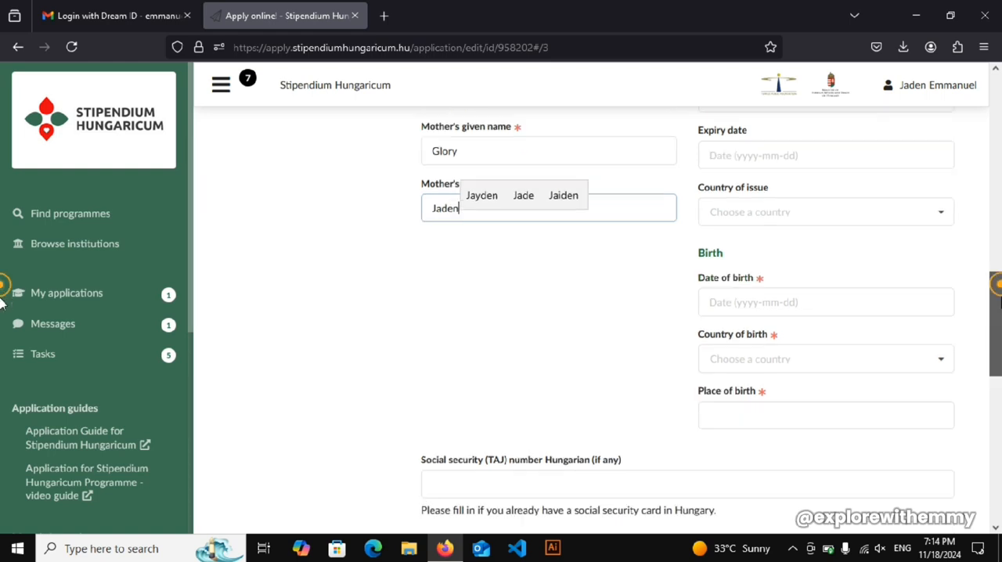
scroll(2, 310, down, 4)
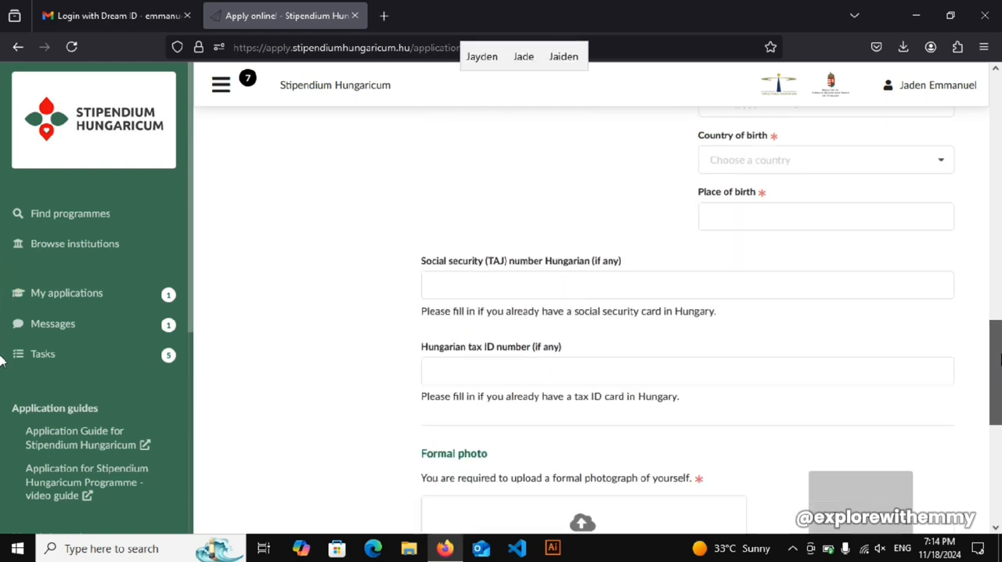
scroll(1, 300, up, 3)
scroll(2, 305, up, 1)
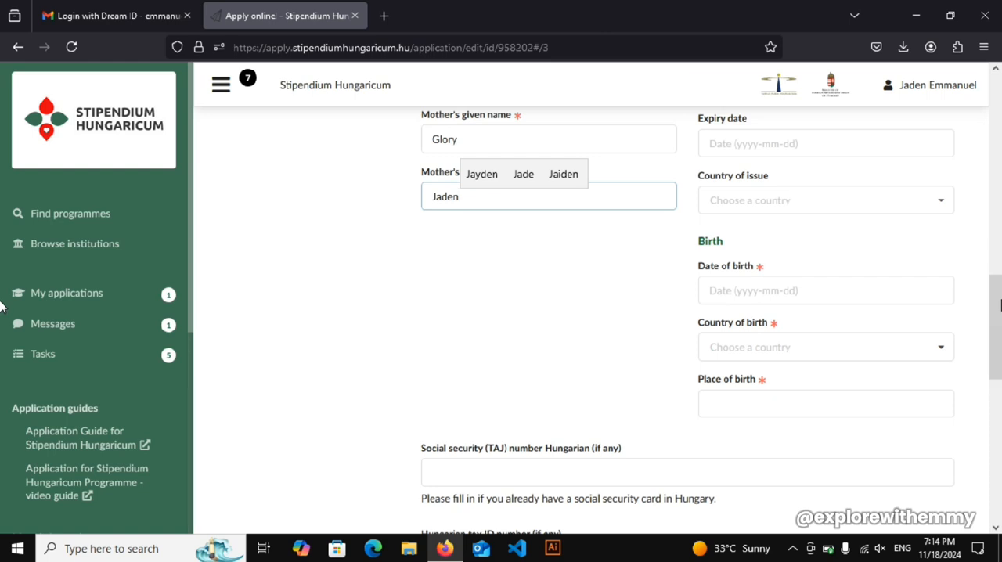
click(766, 288)
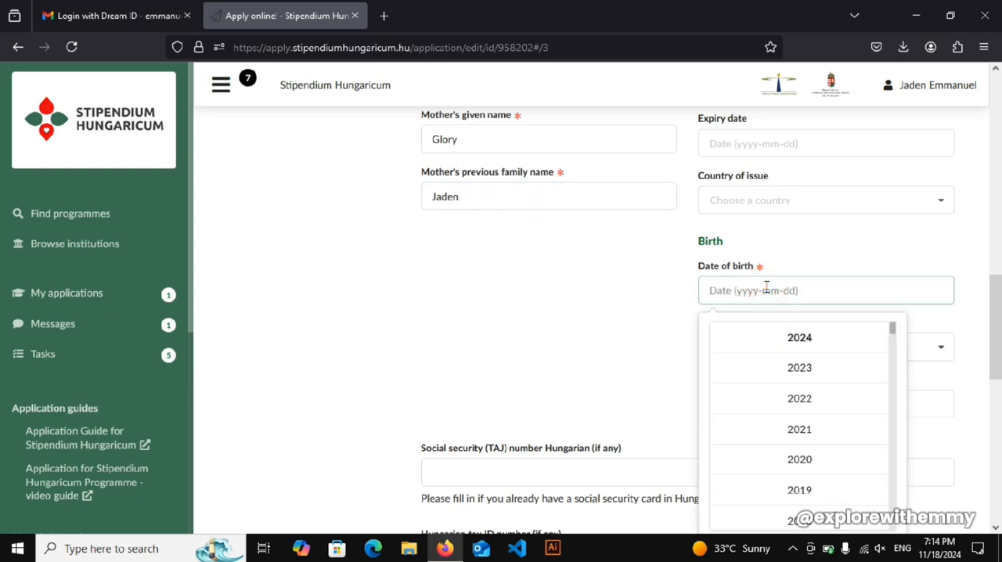
click(812, 492)
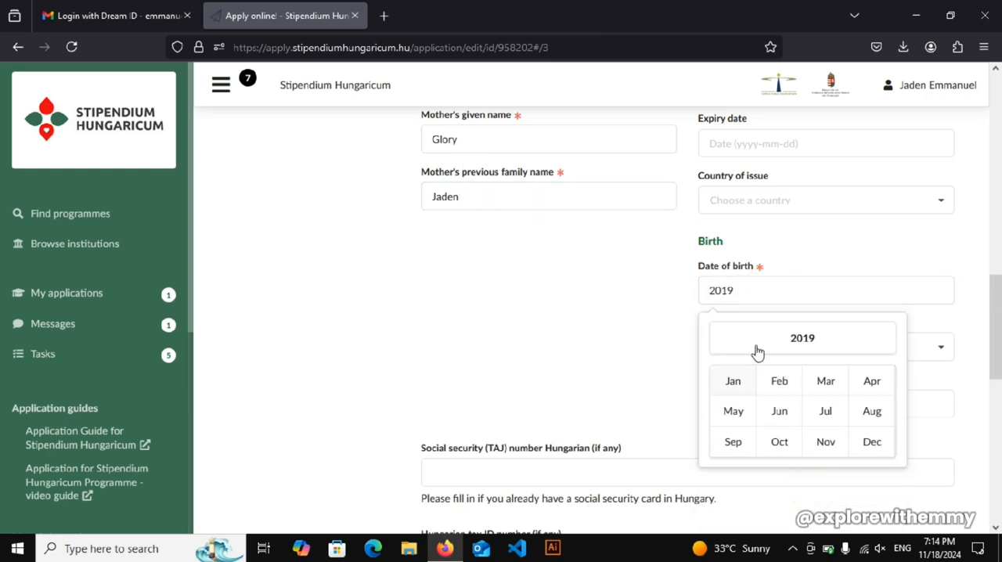
click(778, 383)
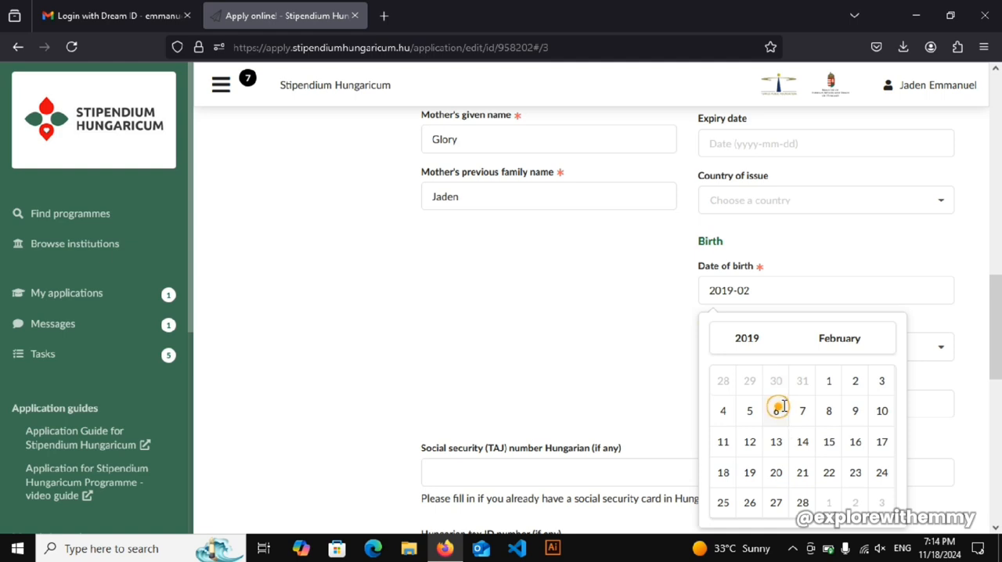
click(776, 410)
- Set the country of birth to Nigeria in the Birth details
scroll(928, 322, down, 1)
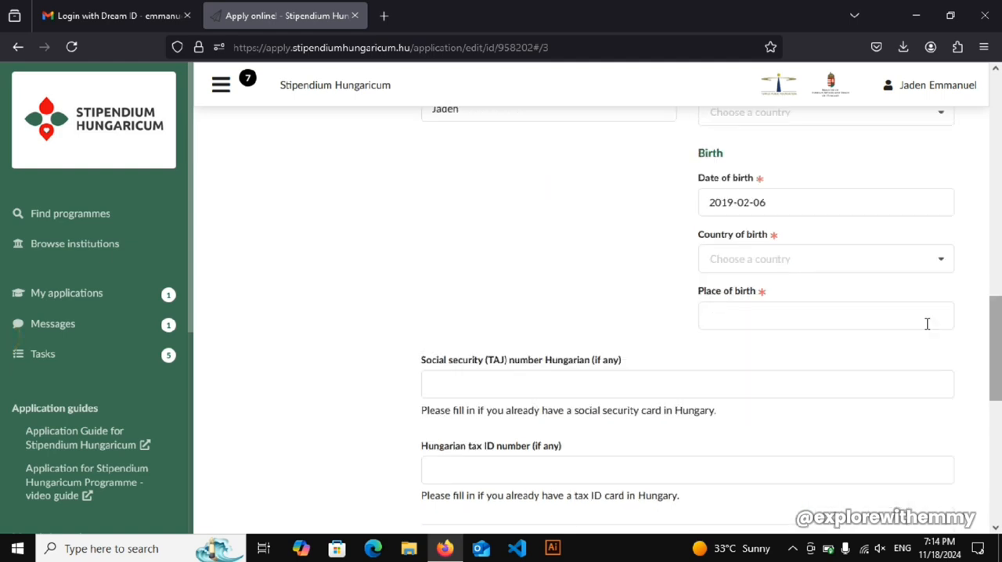
click(931, 258)
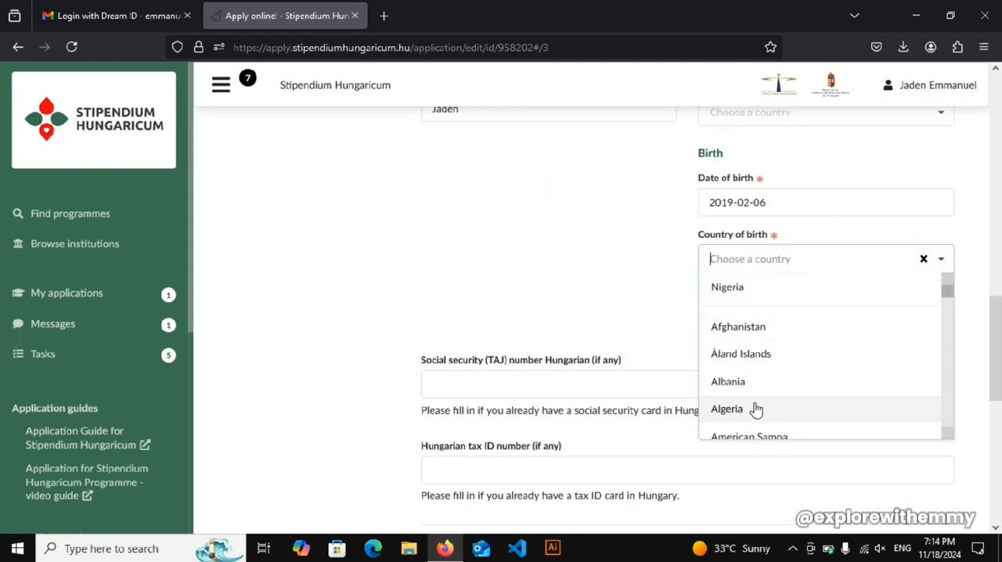
click(747, 289)
- Leave the optional Hungarian social security number empty and upload the Desktop image IMG-20241012-WA0247 as the formal photo
scroll(899, 348, down, 2)
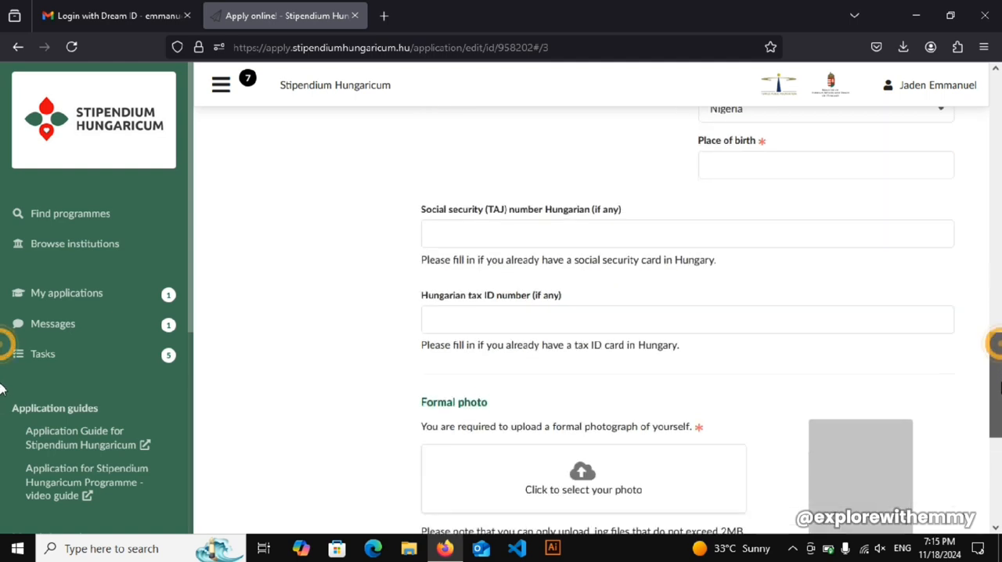
click(486, 221)
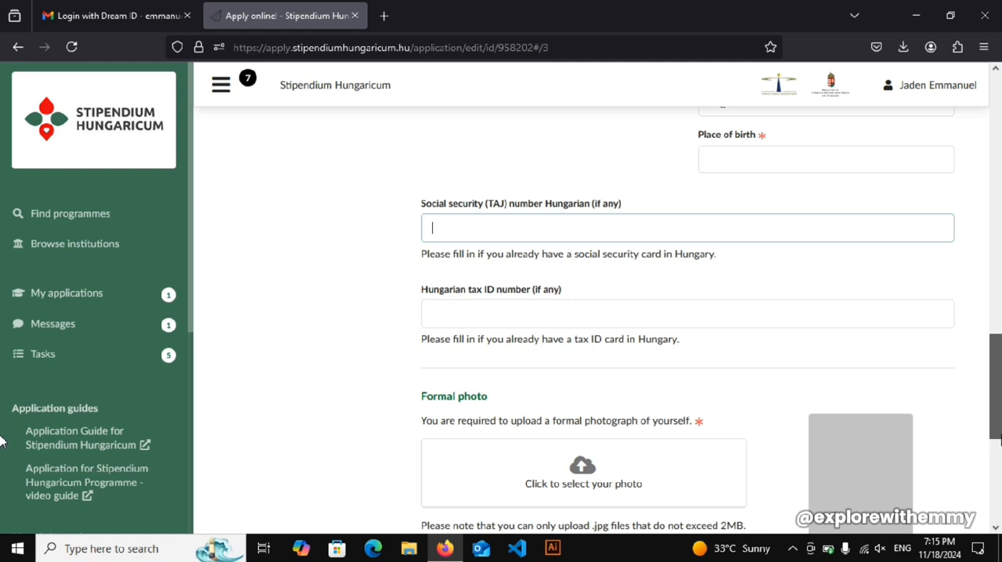
scroll(548, 352, down, 2)
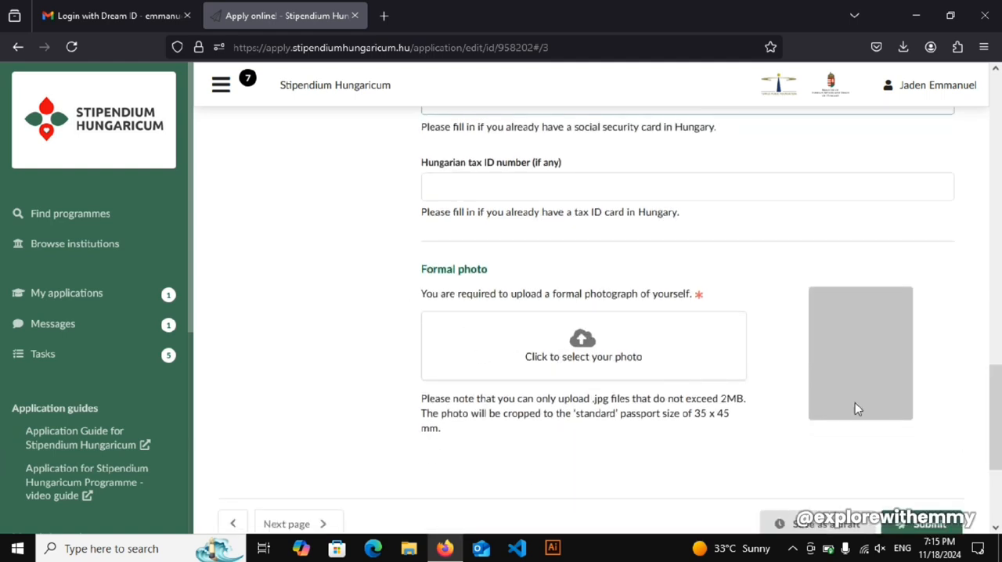
click(582, 343)
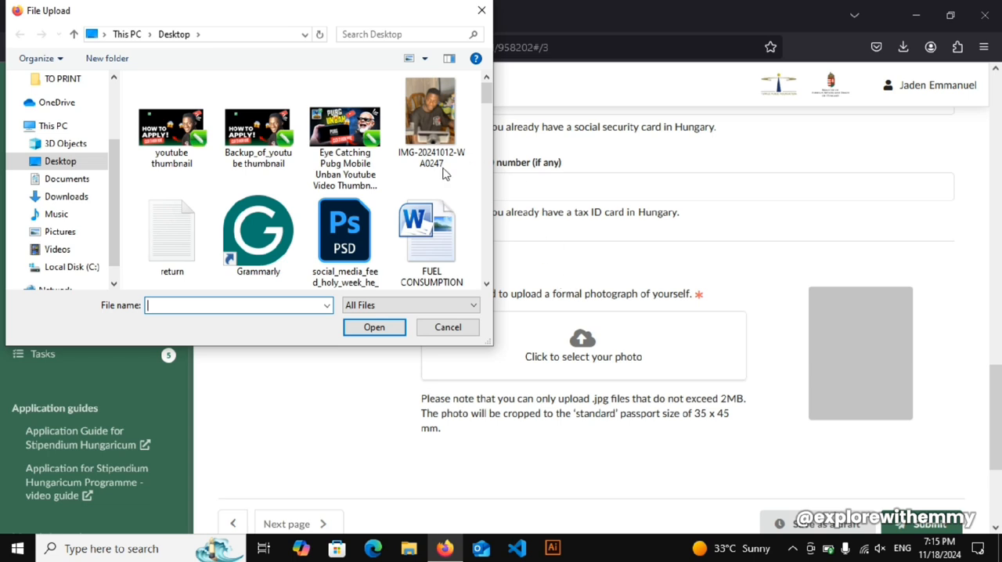
click(488, 96)
click(450, 115)
double_click(449, 116)
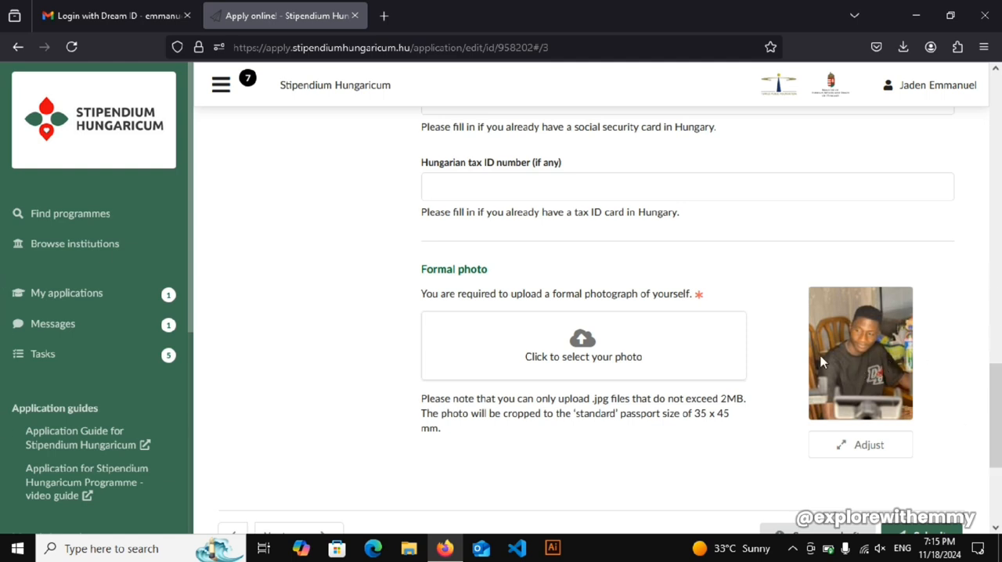
- Continue from the Profile section to the Contacts section of the application
scroll(3, 413, down, 3)
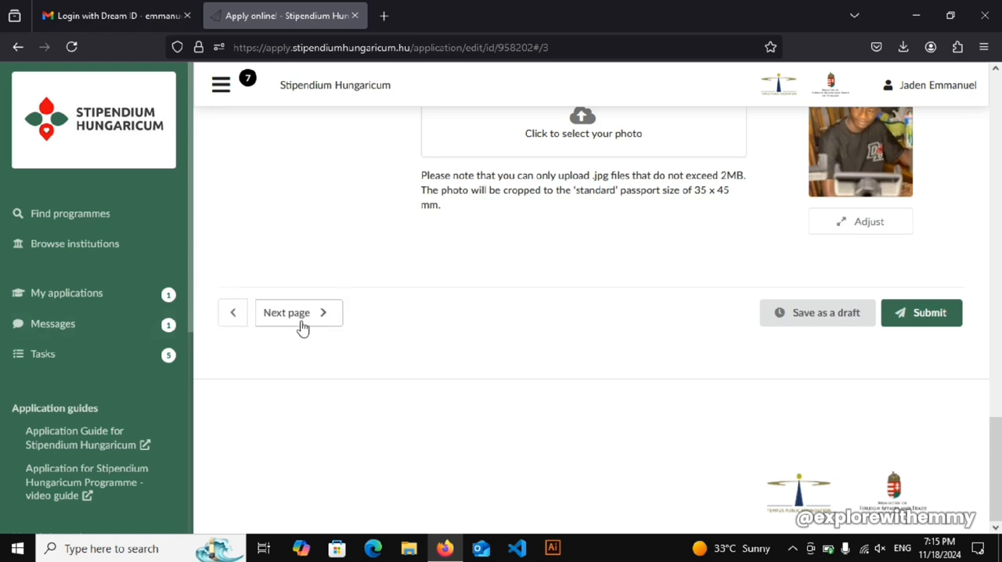
click(293, 317)
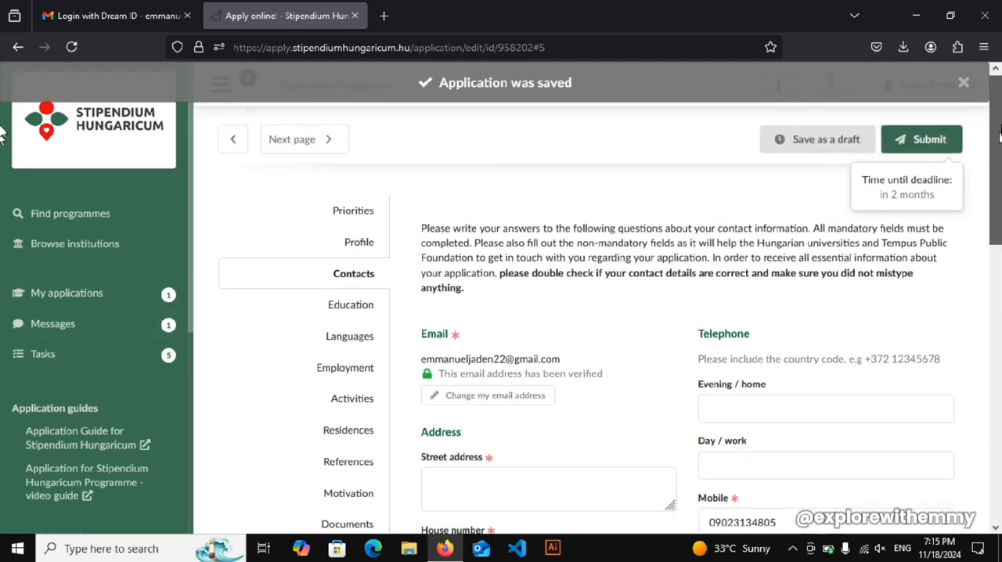
drag(1001, 190, 1001, 217)
- Examine the required Address fields in Contacts, from street address and house number through city, region and postal code
click(494, 320)
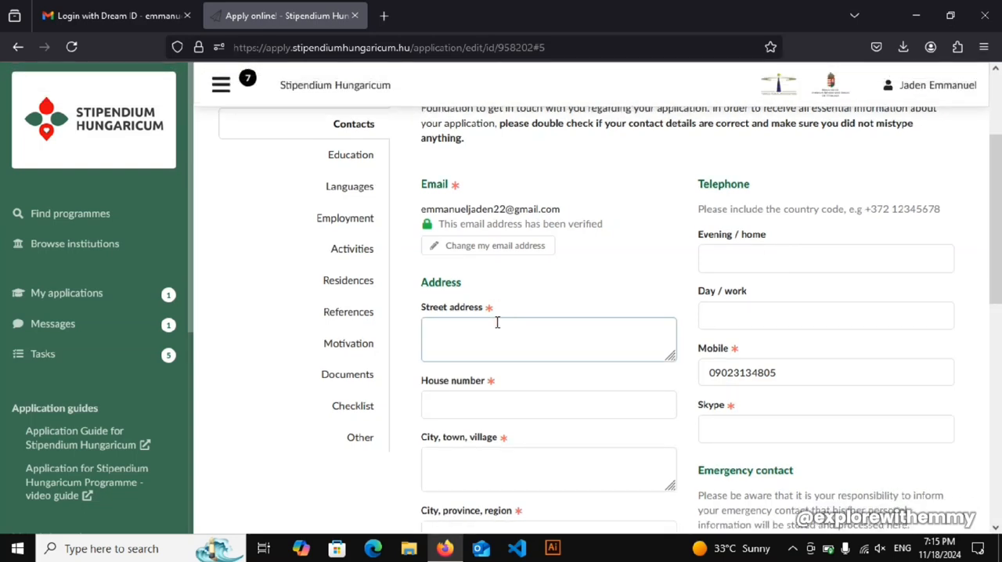
click(461, 404)
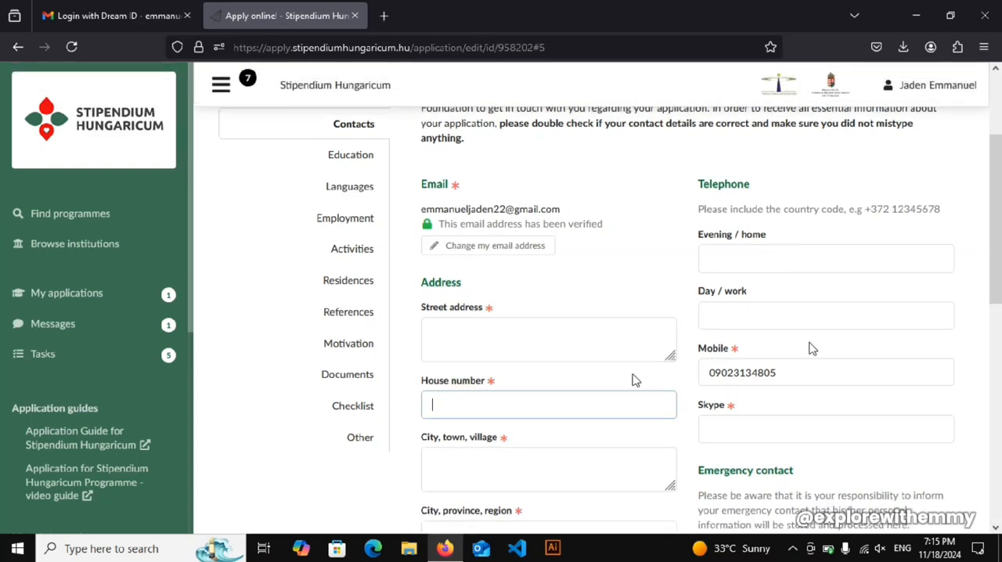
scroll(1000, 258, down, 3)
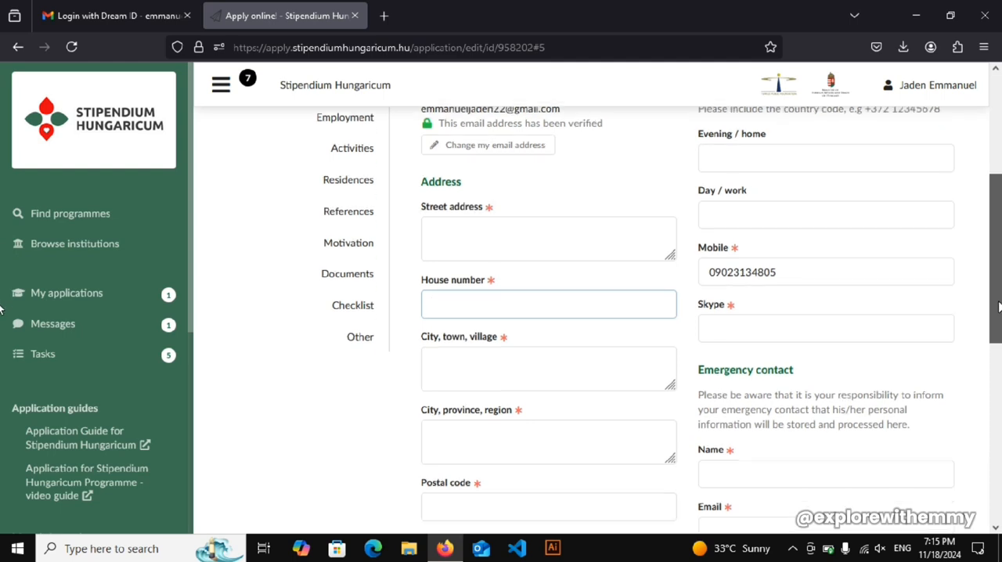
click(472, 346)
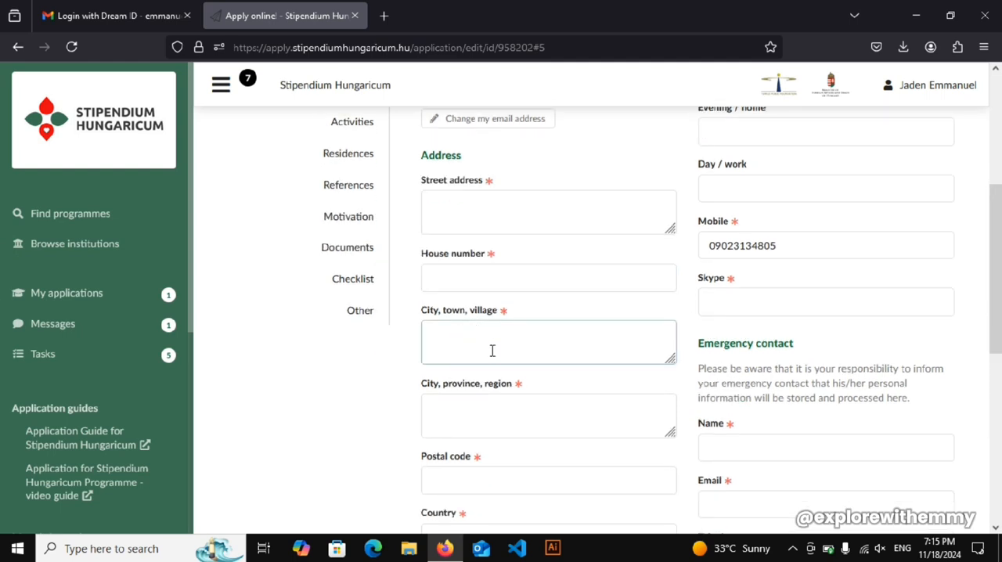
click(467, 415)
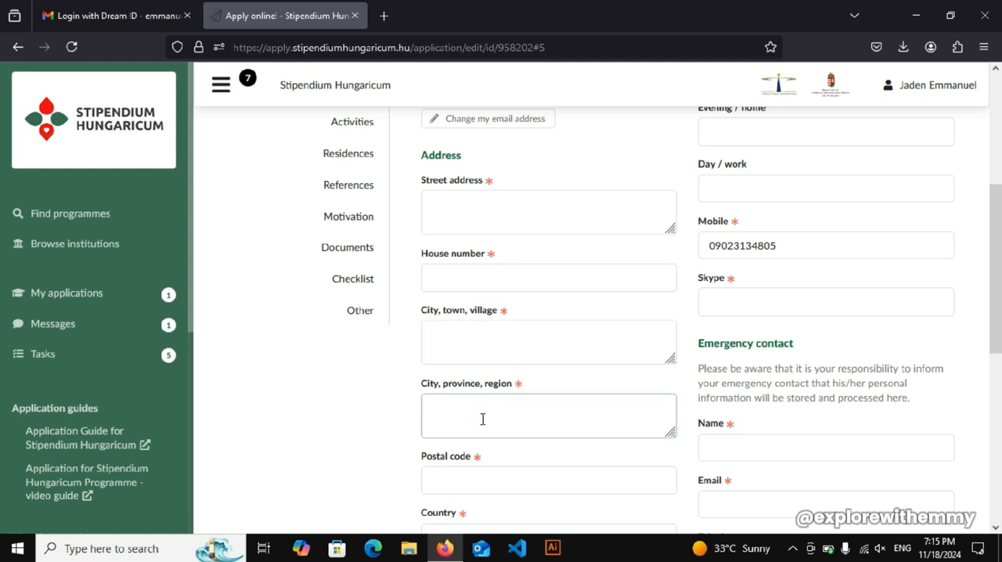
click(524, 483)
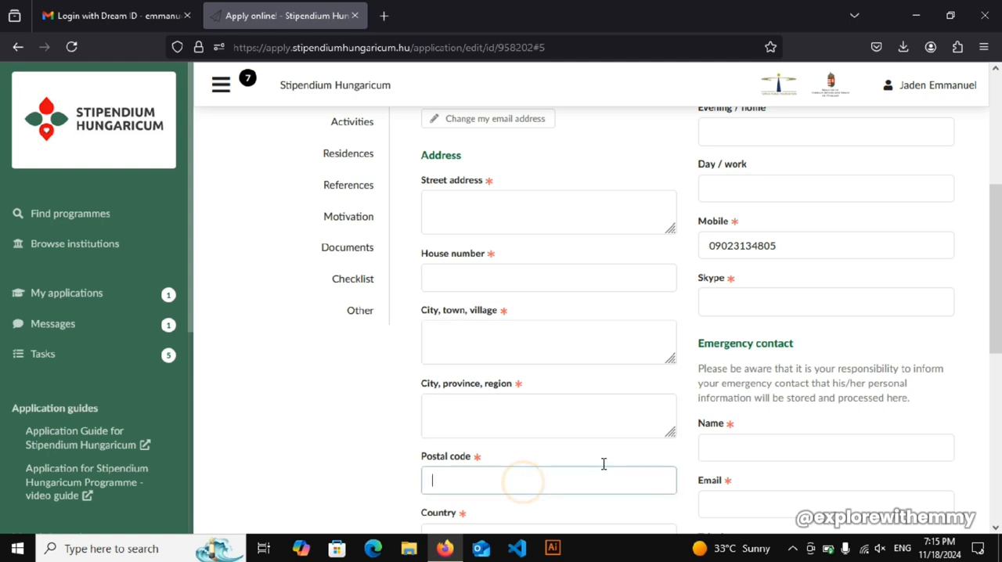
- Examine the Telephone fields for evening/home, day/work and mobile numbers in the Contacts section
drag(994, 313, 998, 267)
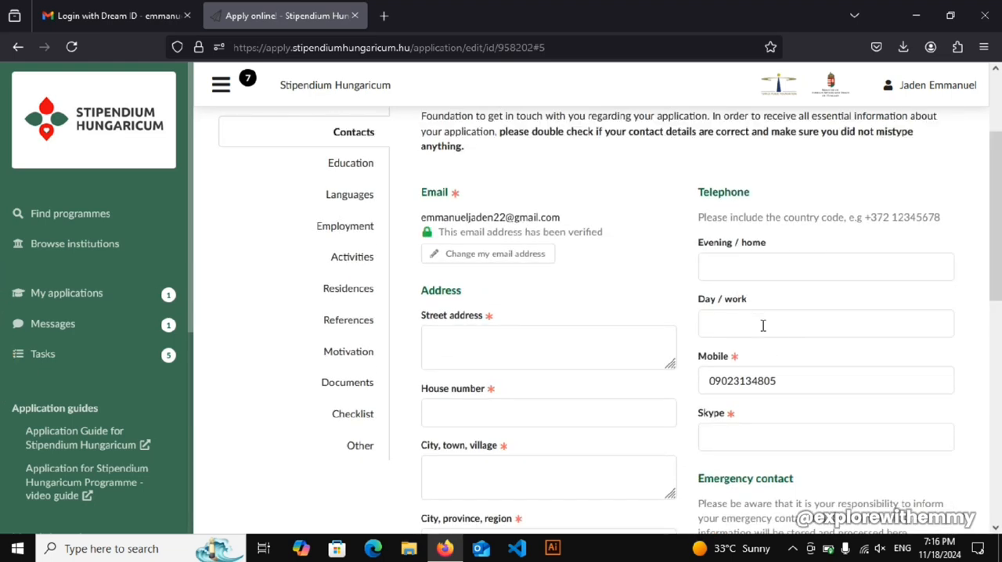
drag(699, 195, 763, 201)
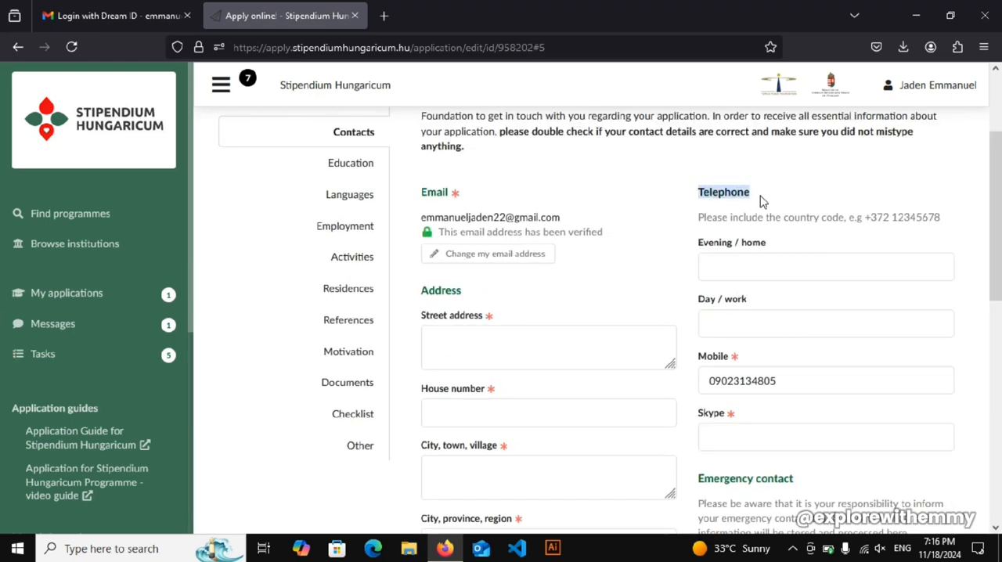
click(733, 264)
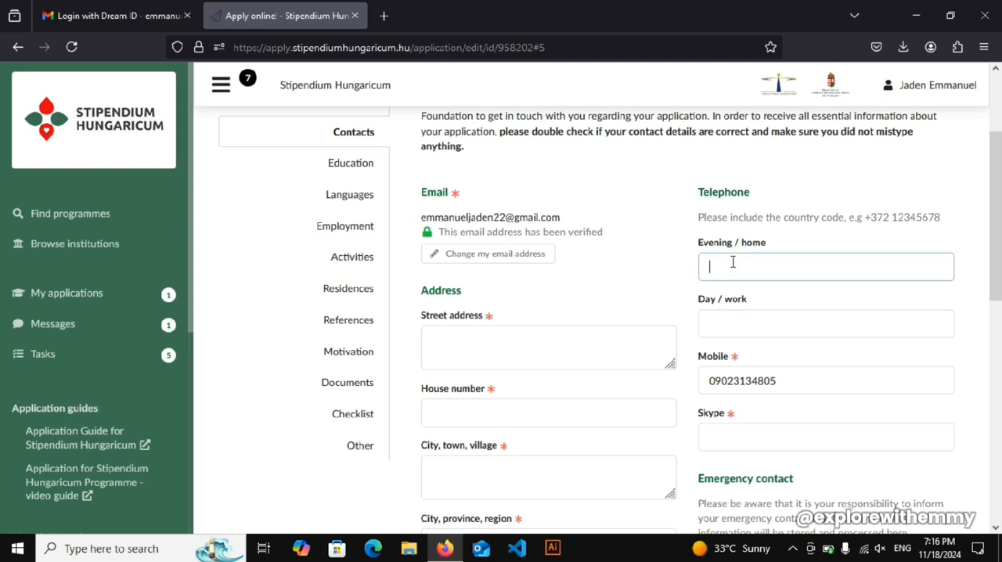
click(999, 180)
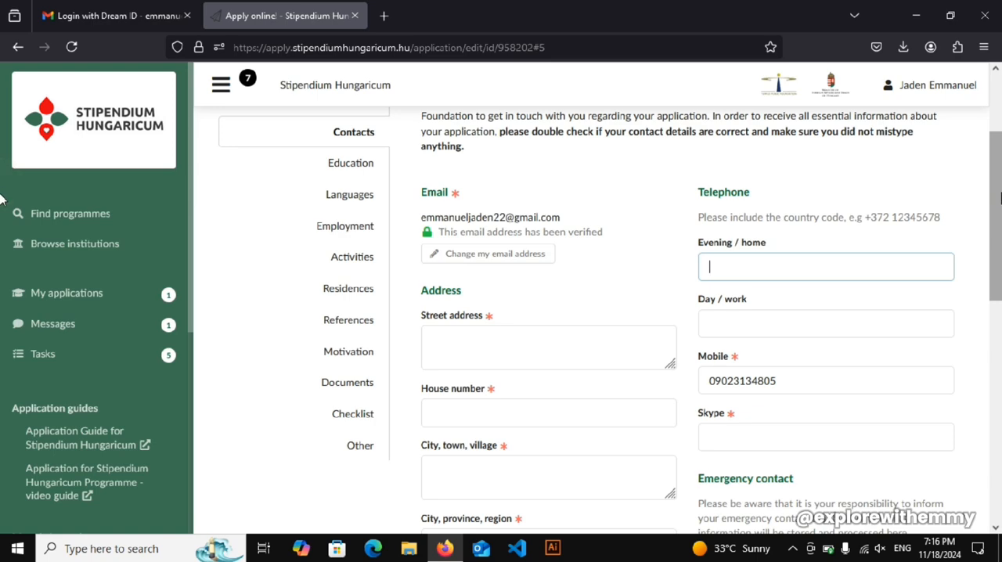
drag(1000, 192, 998, 226)
click(739, 208)
drag(703, 205, 777, 266)
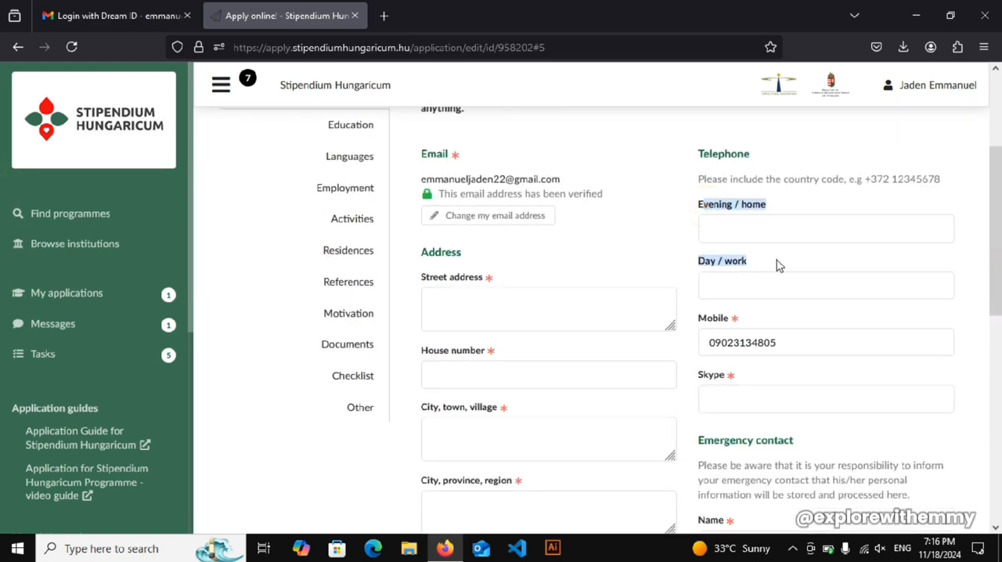
click(747, 264)
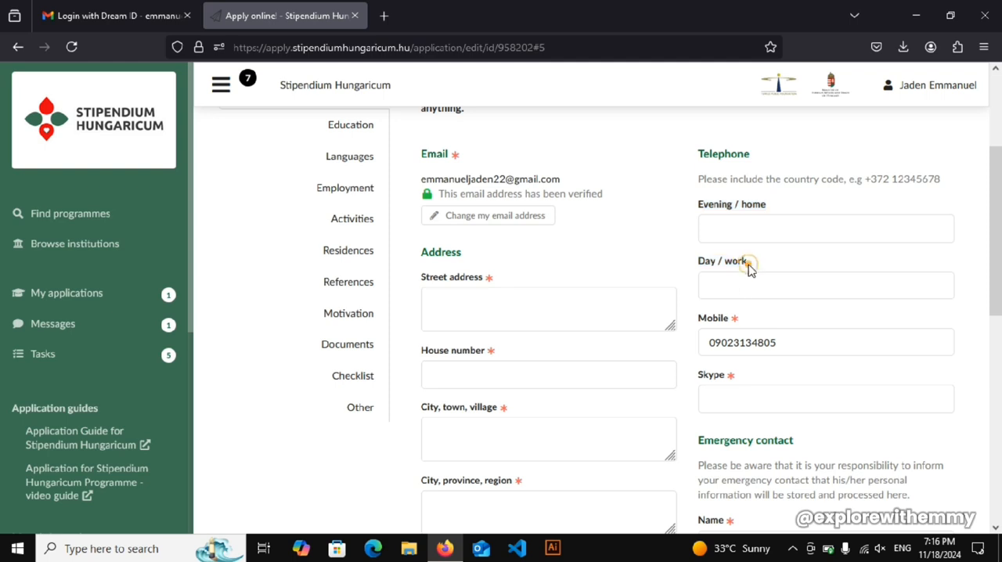
drag(998, 270, 999, 337)
click(744, 225)
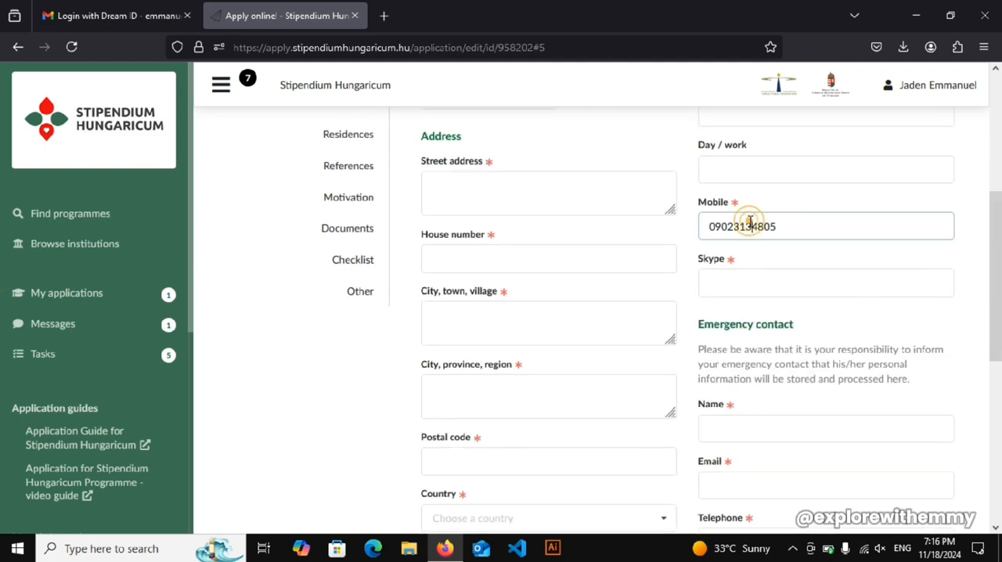
- Enter the applicant's Skype ID in the required Skype field of the Contacts section
click(729, 287)
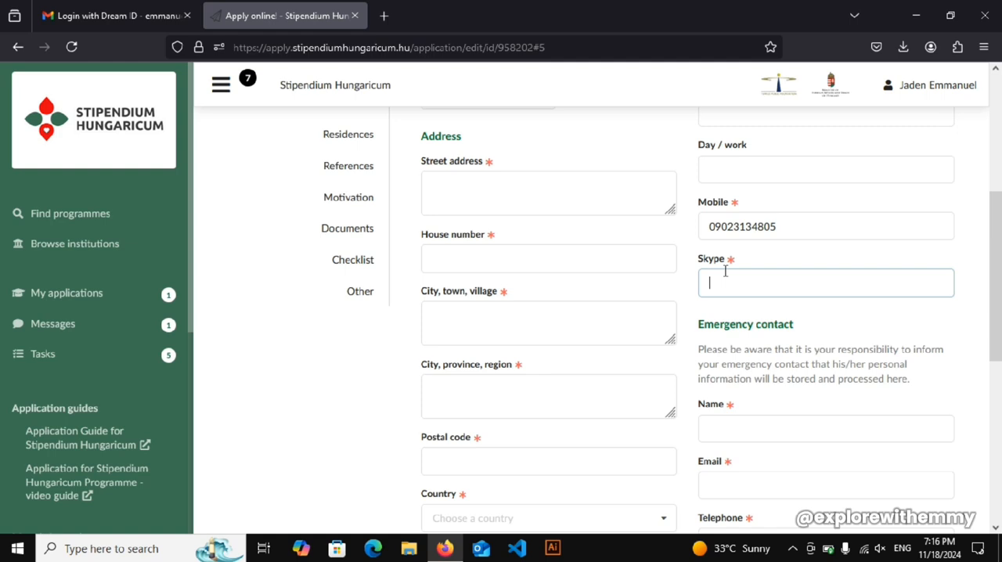
drag(998, 299, 997, 323)
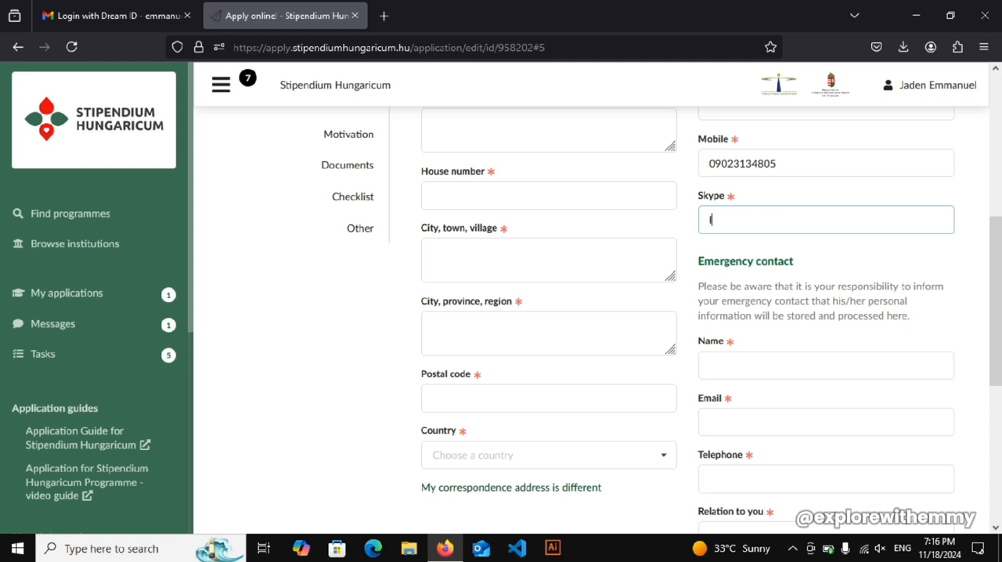
key(BackSpace)
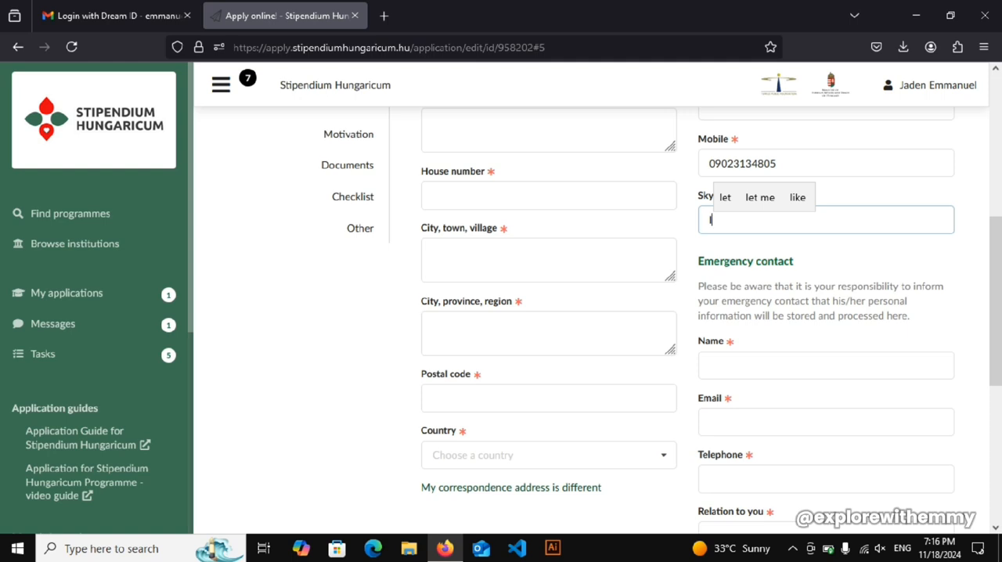
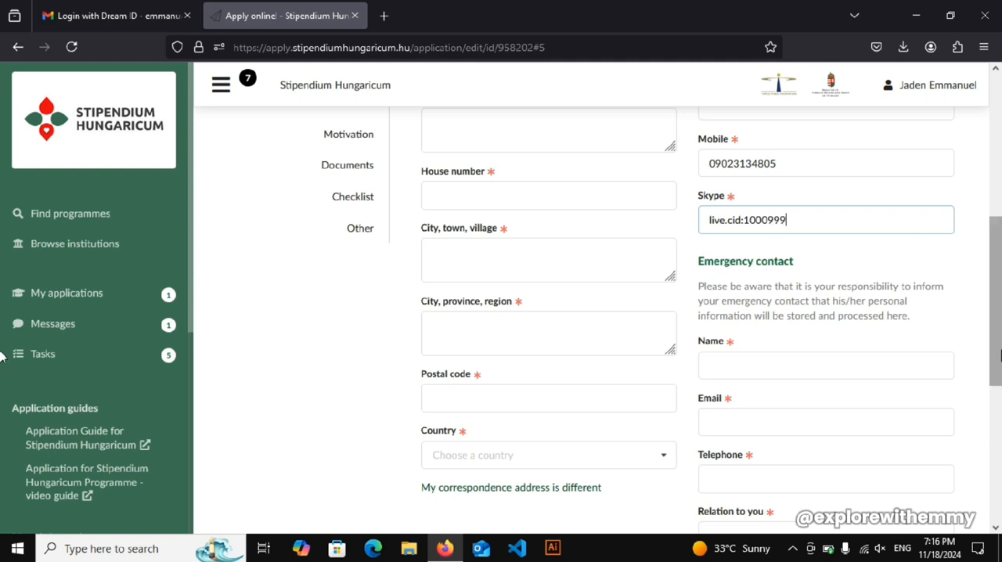
- Examine the Emergency contact fields for name, email, telephone and relation to the applicant
scroll(997, 400, down, 3)
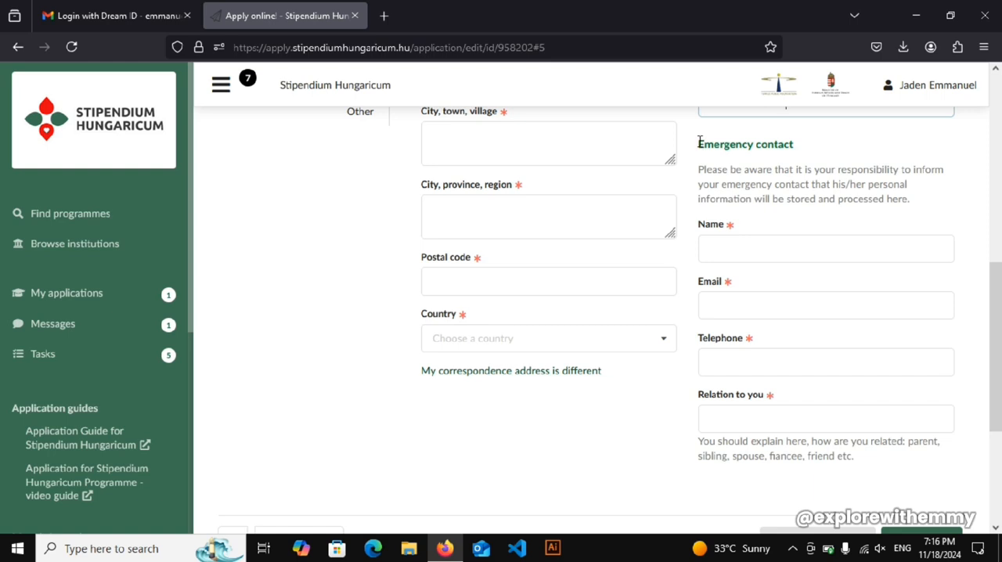
drag(699, 142, 796, 153)
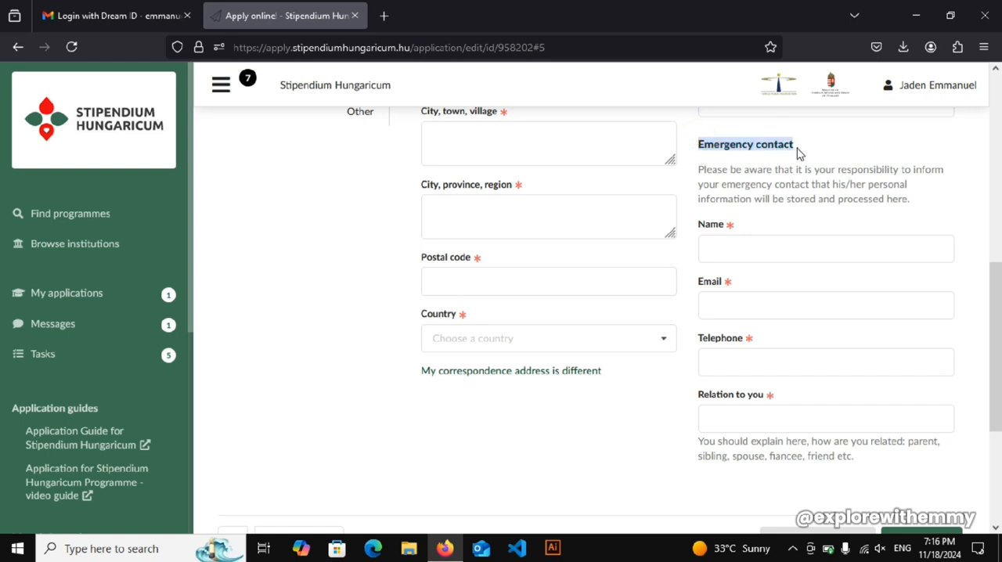
click(752, 250)
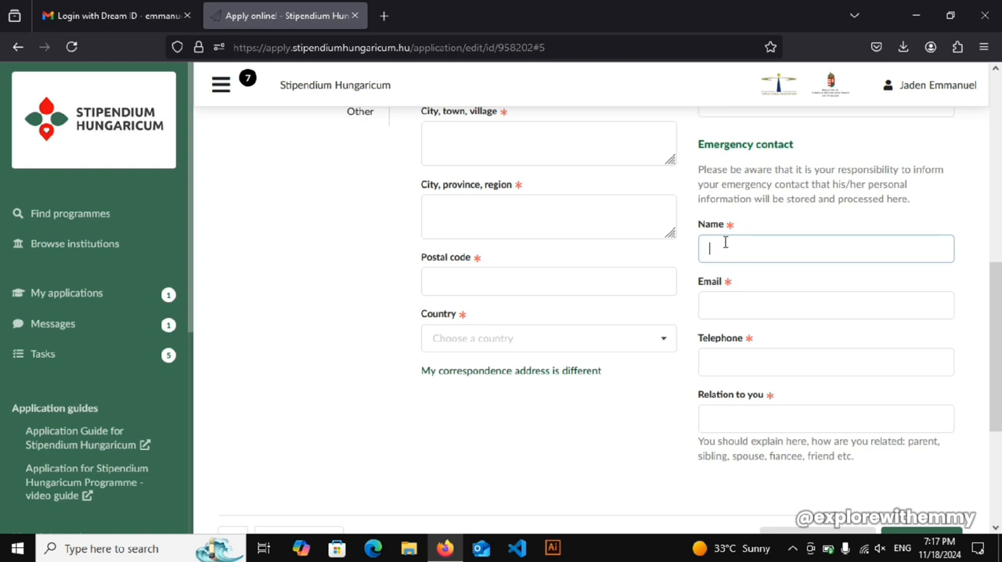
click(724, 242)
click(730, 312)
click(731, 363)
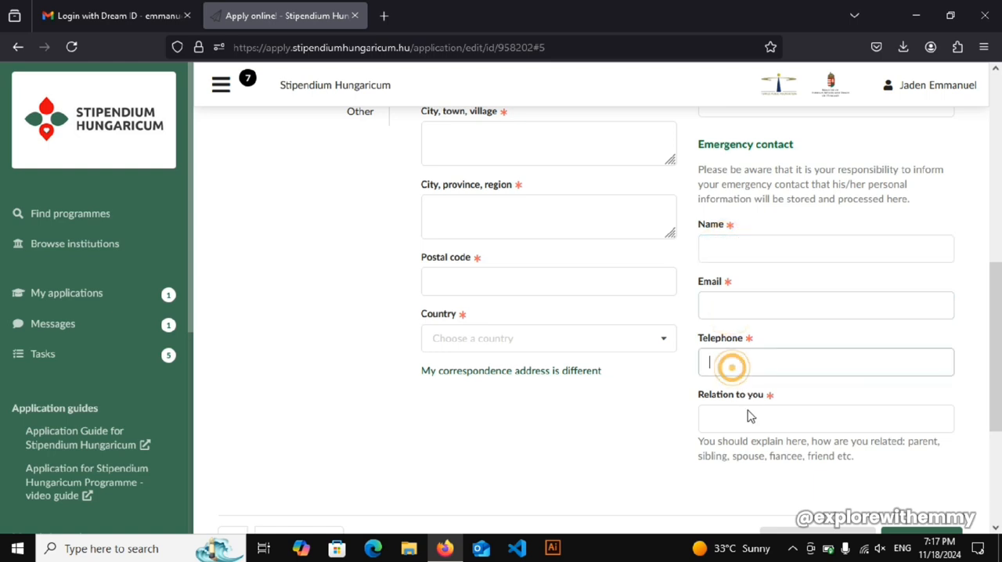
click(750, 417)
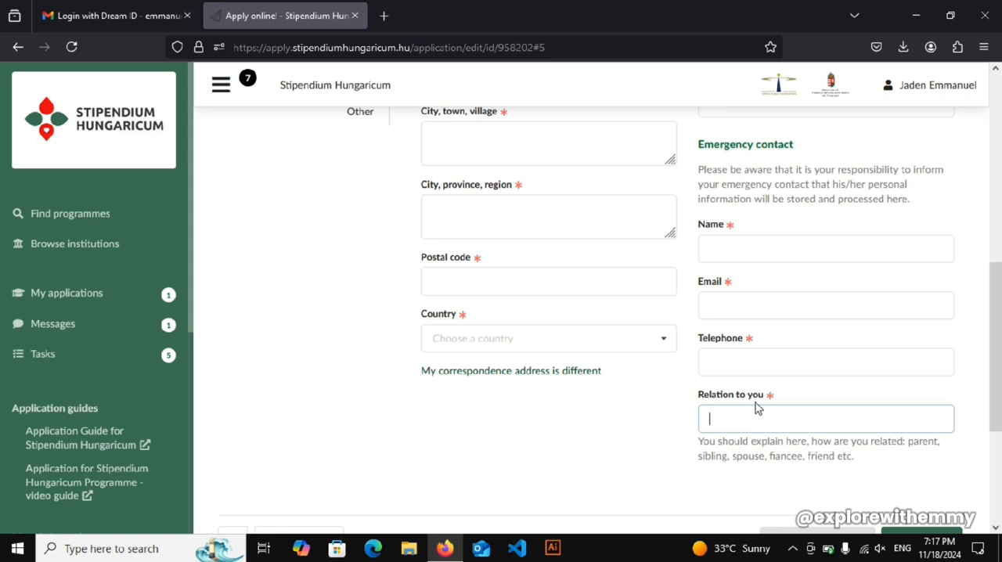
text(B)
key(BackSpace)
- Add the separate Correspondence address fields and compare them with the main Address fields
drag(998, 349, 1000, 450)
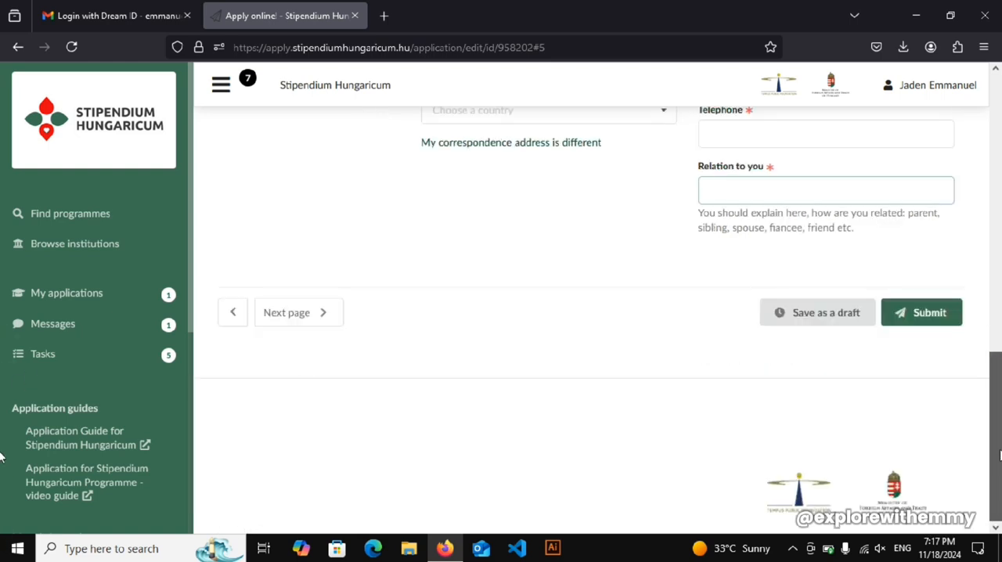
scroll(999, 456, up, 3)
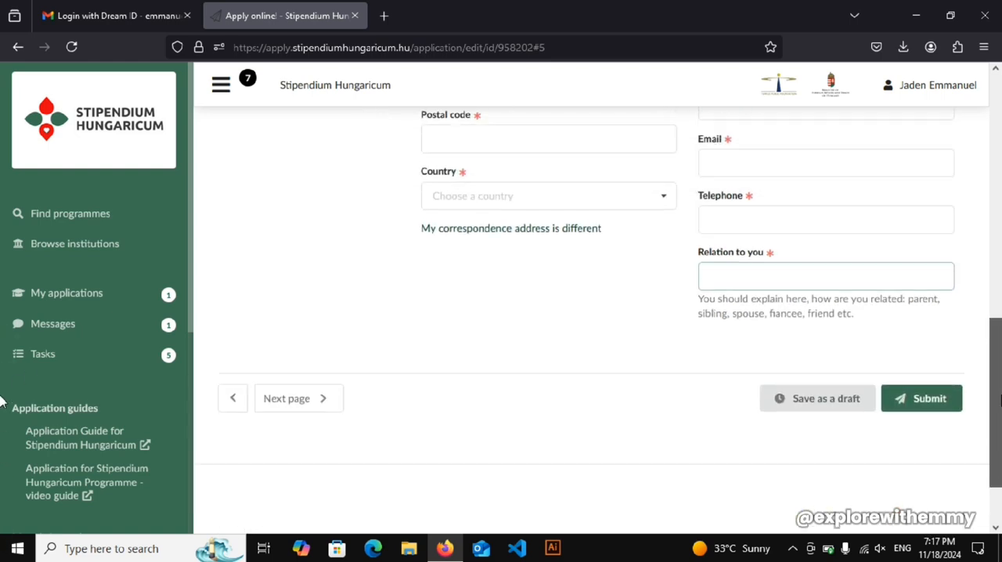
click(528, 264)
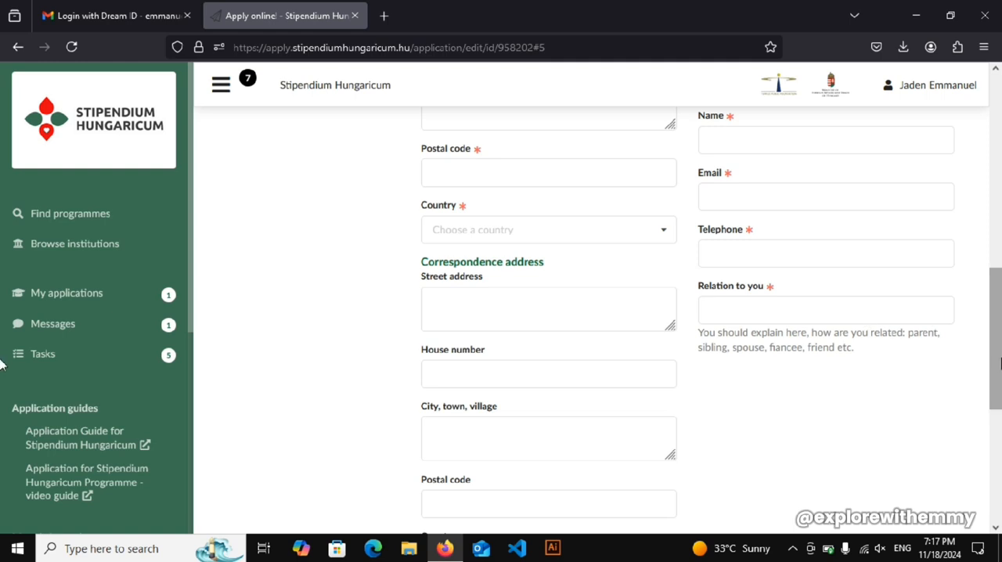
mouse_move(1000, 363)
mouse_down()
mouse_move(999, 421)
mouse_move(998, 353)
mouse_up()
click(537, 266)
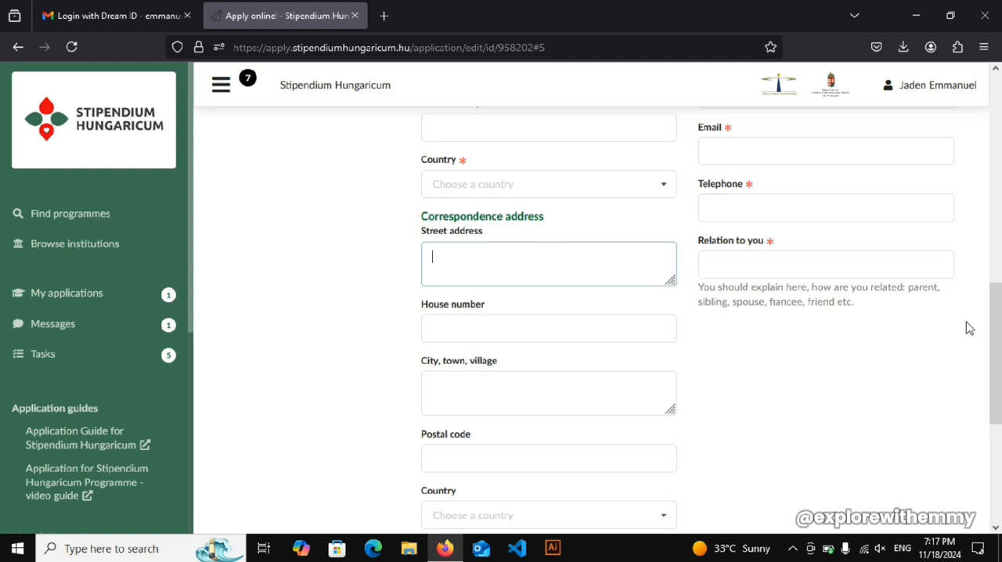
drag(995, 349, 953, 198)
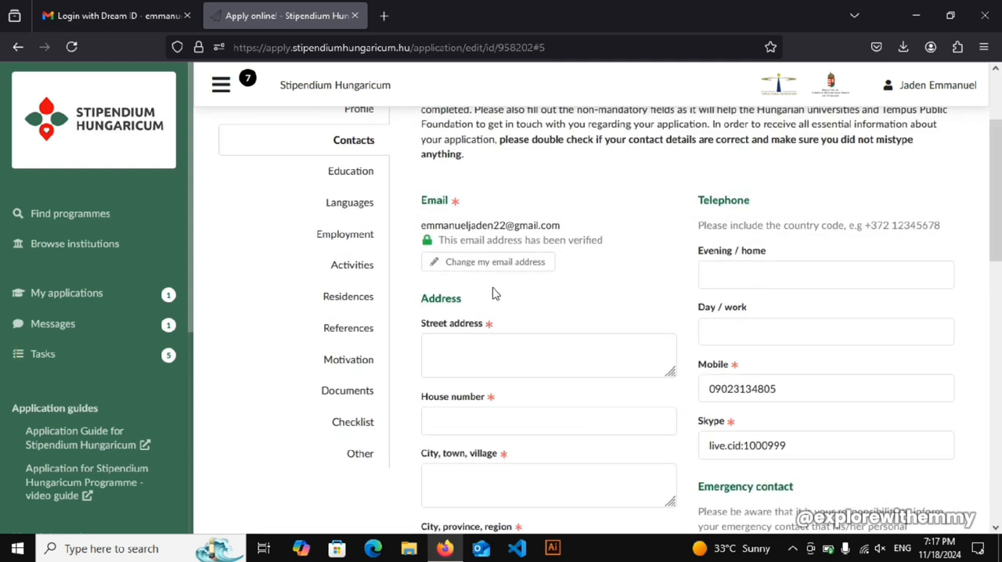
click(447, 345)
click(444, 414)
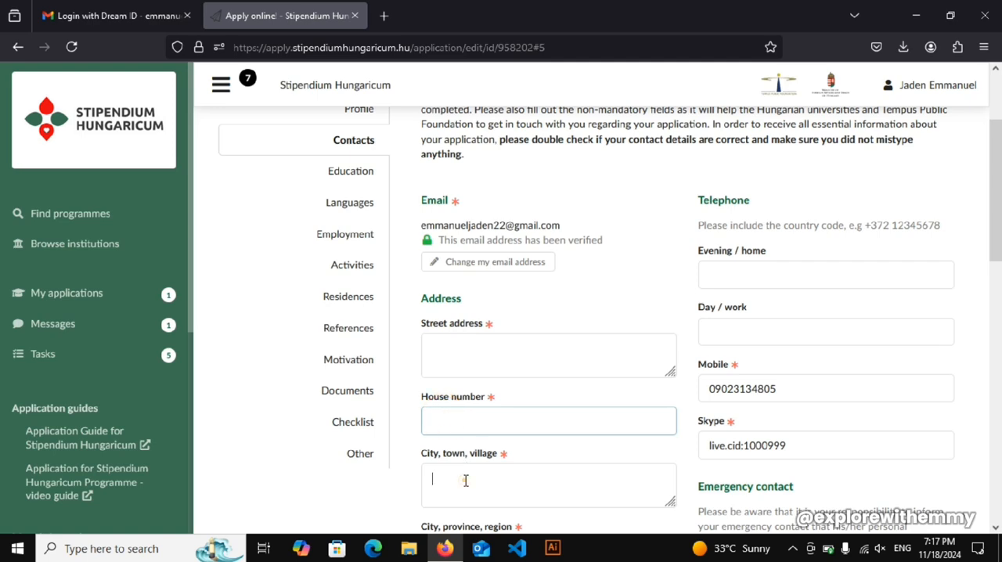
click(464, 476)
- Continue to the Education section, leaving the address and emergency contact fields empty
drag(996, 223, 999, 375)
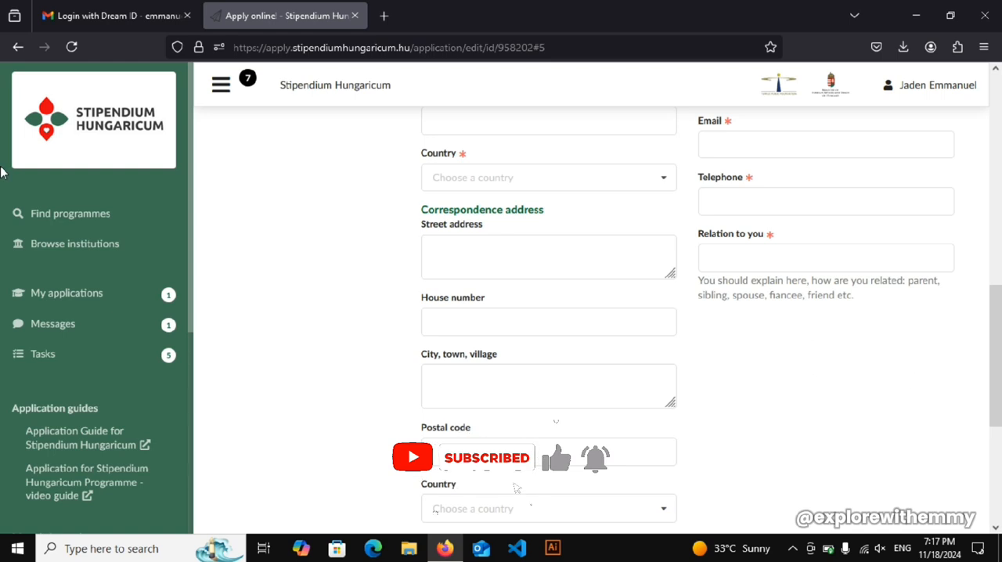
drag(995, 343, 995, 409)
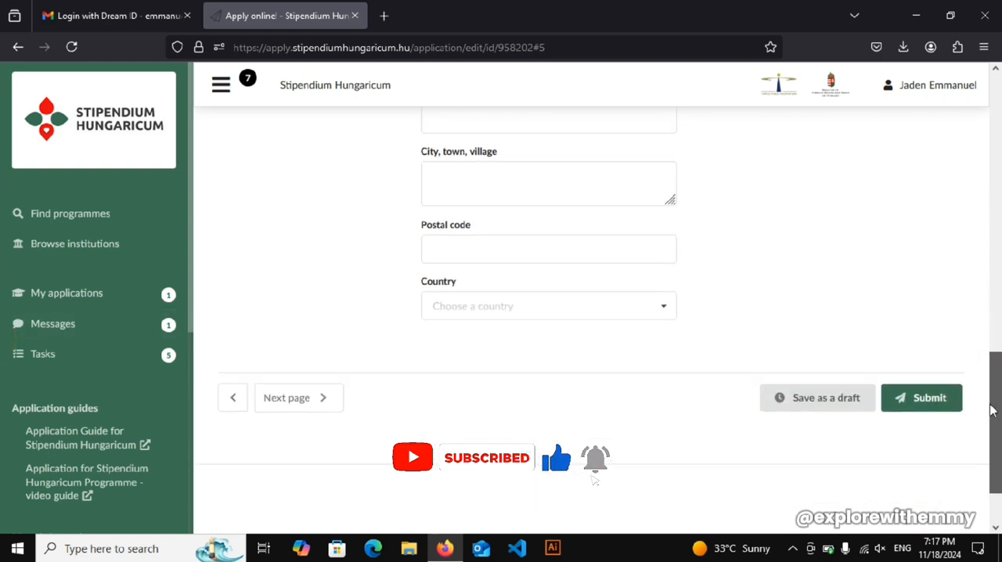
click(322, 398)
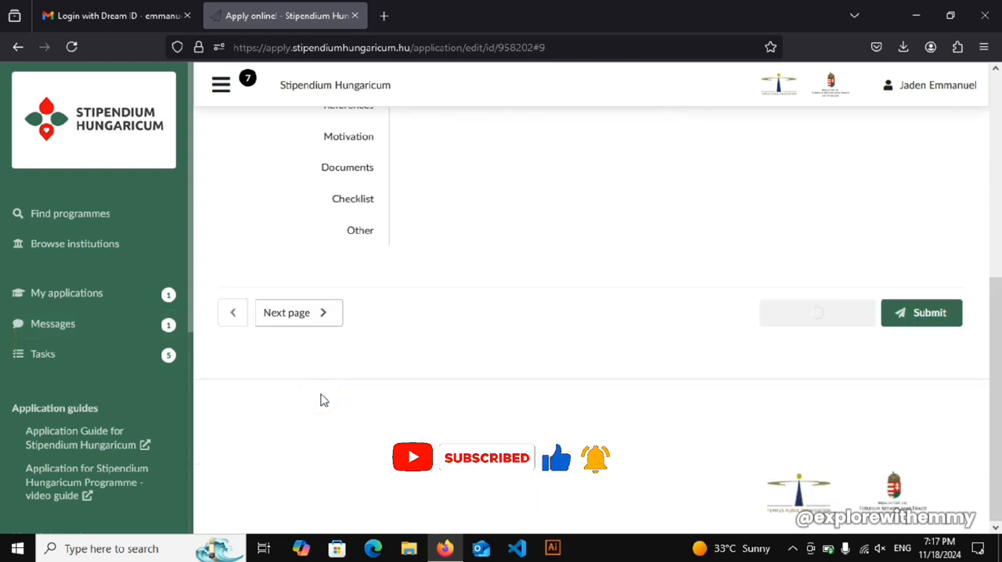
drag(994, 337, 989, 142)
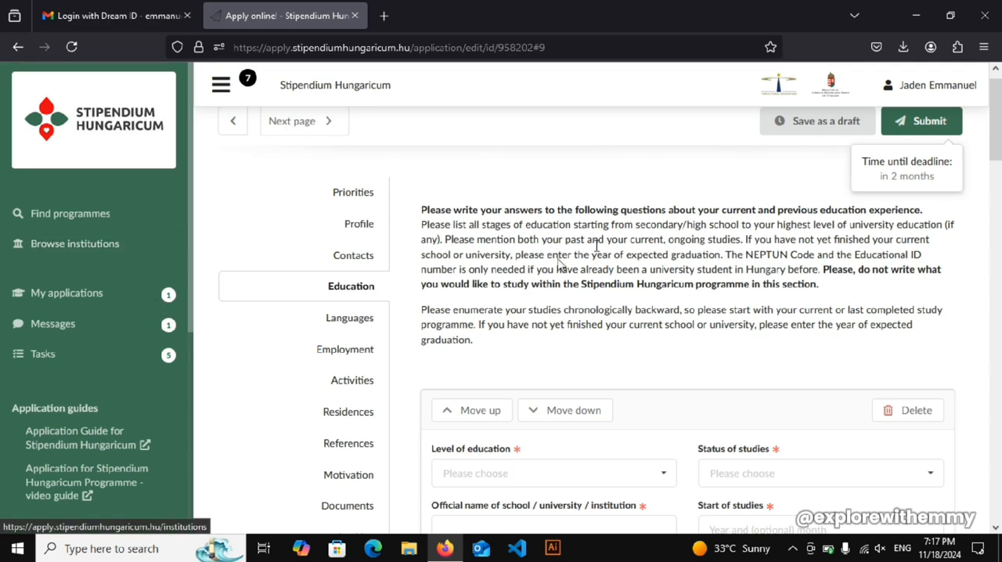
- Set the level of education to Secondary education and the status of studies to finished
drag(1000, 129, 999, 168)
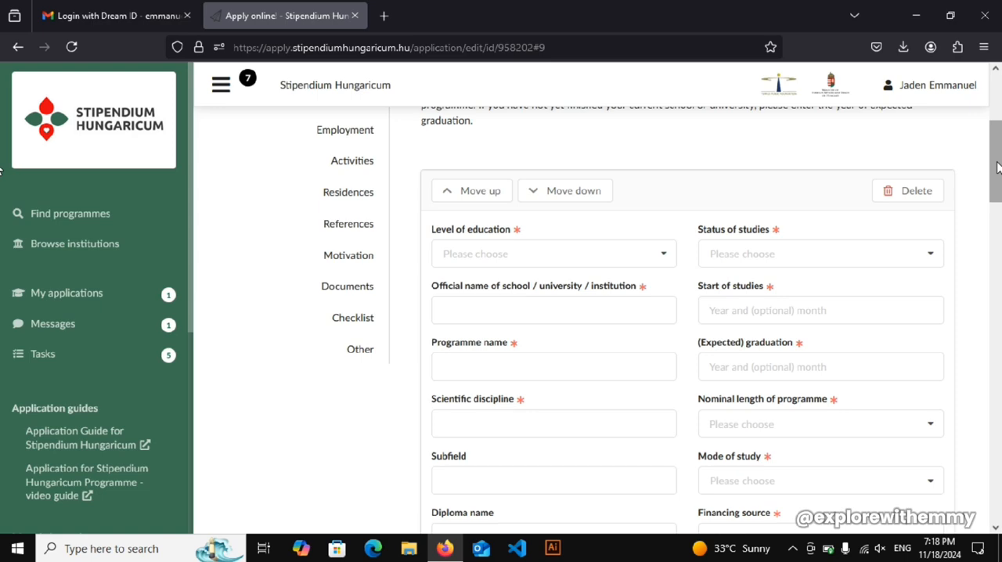
mouse_move(998, 167)
mouse_down()
mouse_move(998, 133)
mouse_move(999, 184)
mouse_move(998, 158)
mouse_up()
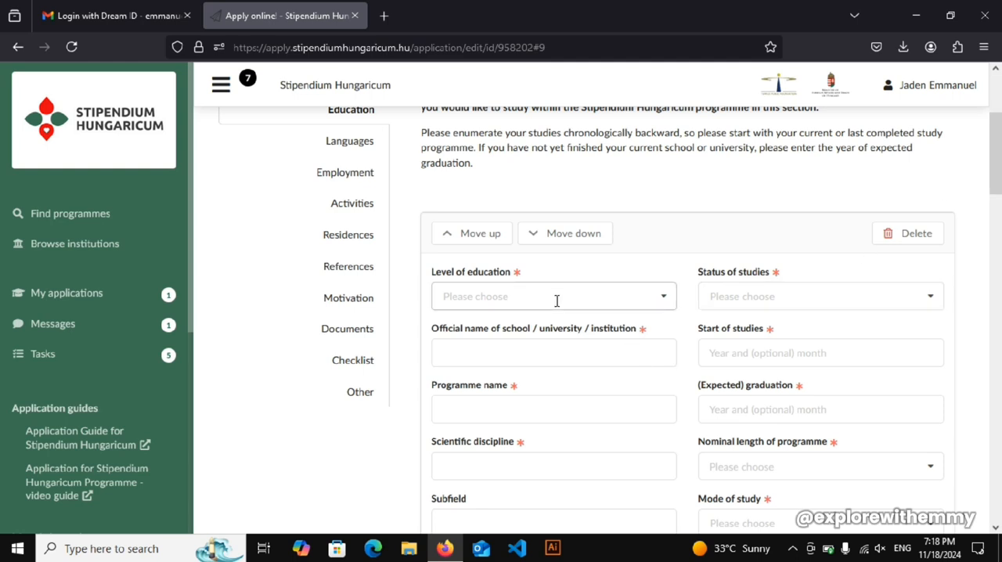
click(658, 303)
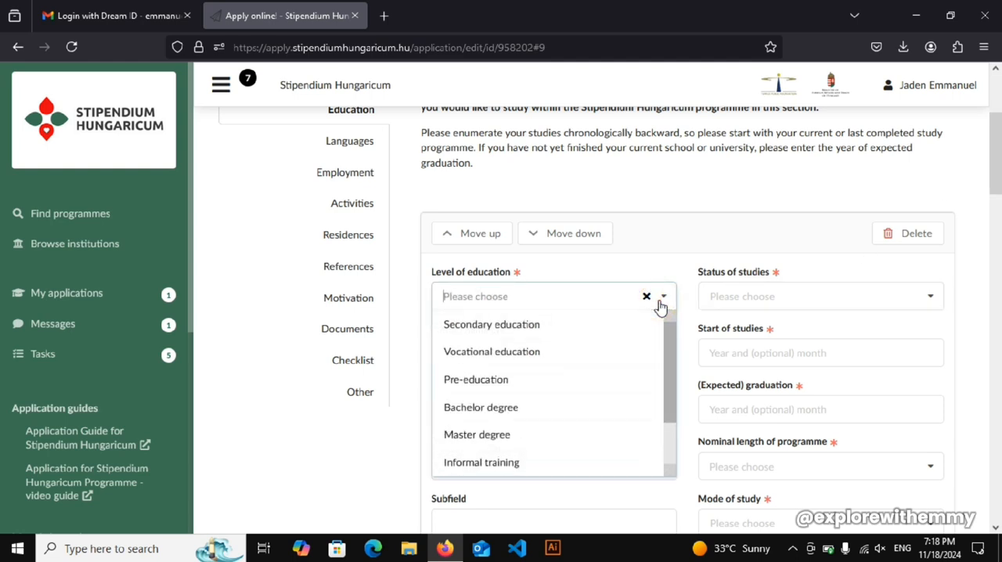
click(502, 324)
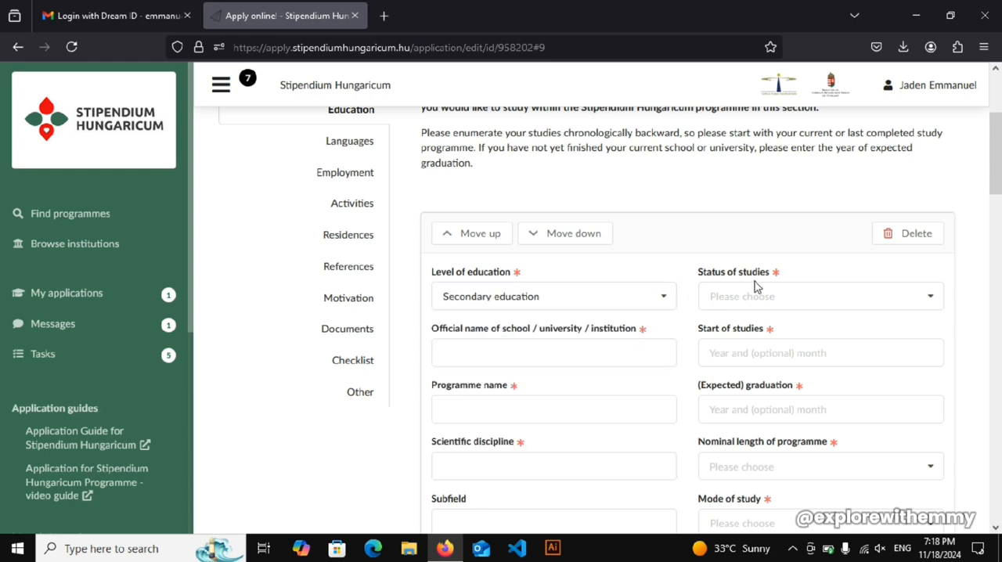
click(771, 296)
click(923, 295)
click(922, 303)
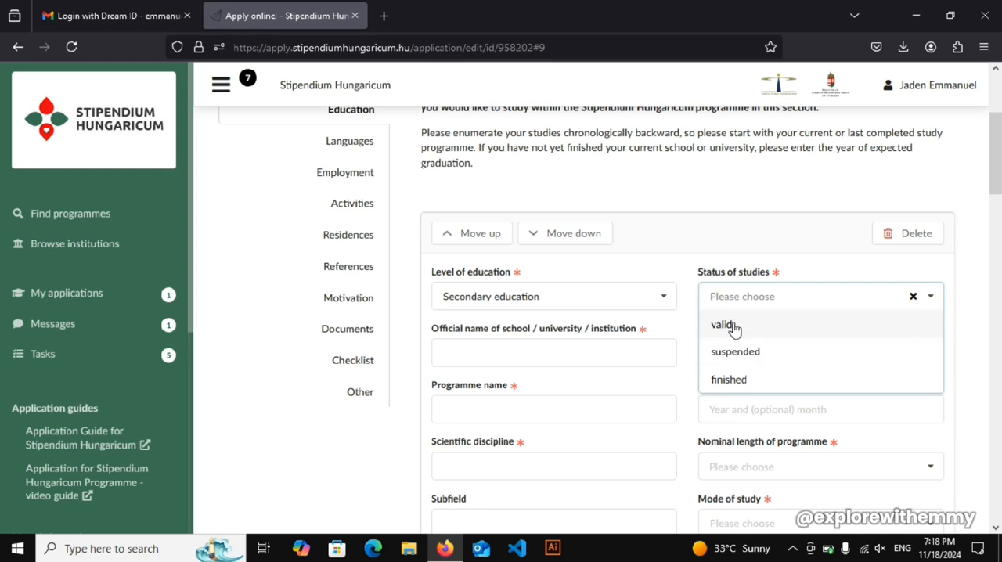
click(740, 381)
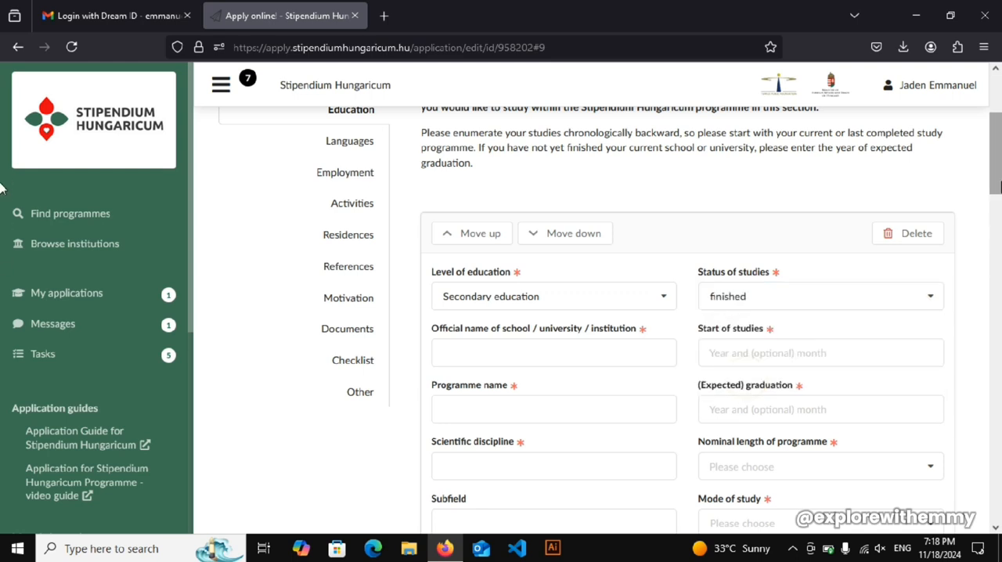
- Set the start of studies to 2023 without a month, leaving the official school name empty
scroll(979, 178, down, 3)
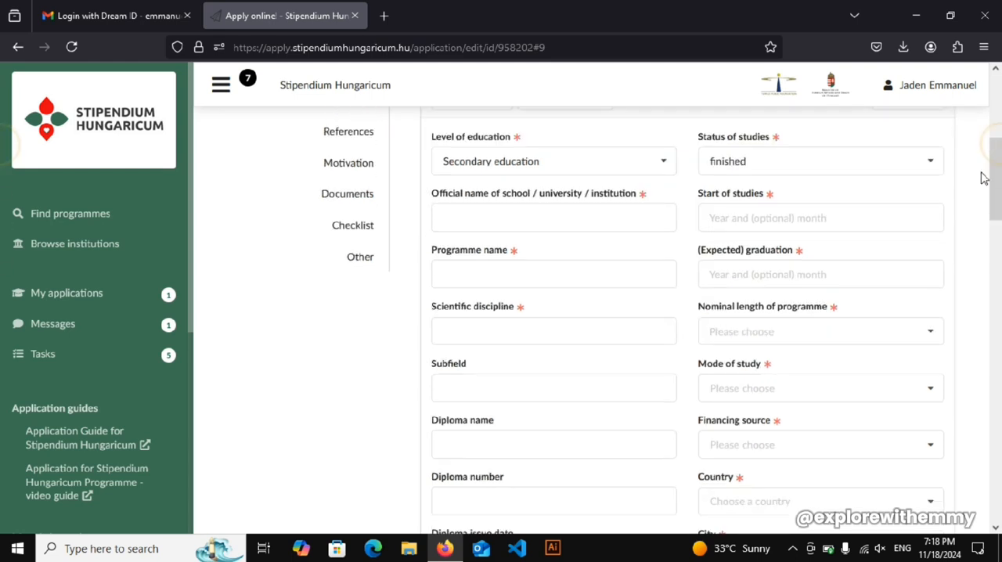
click(566, 218)
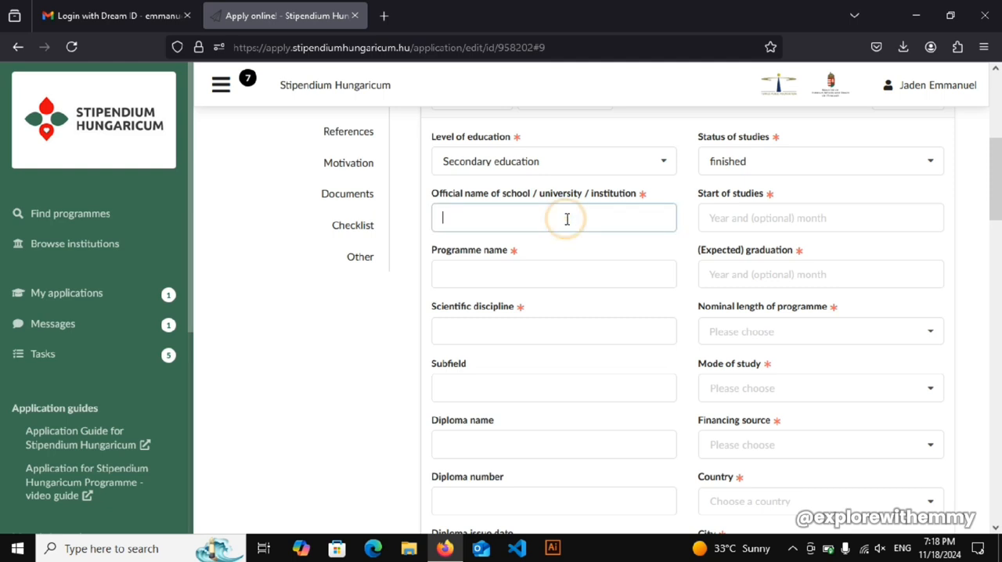
click(772, 219)
click(805, 300)
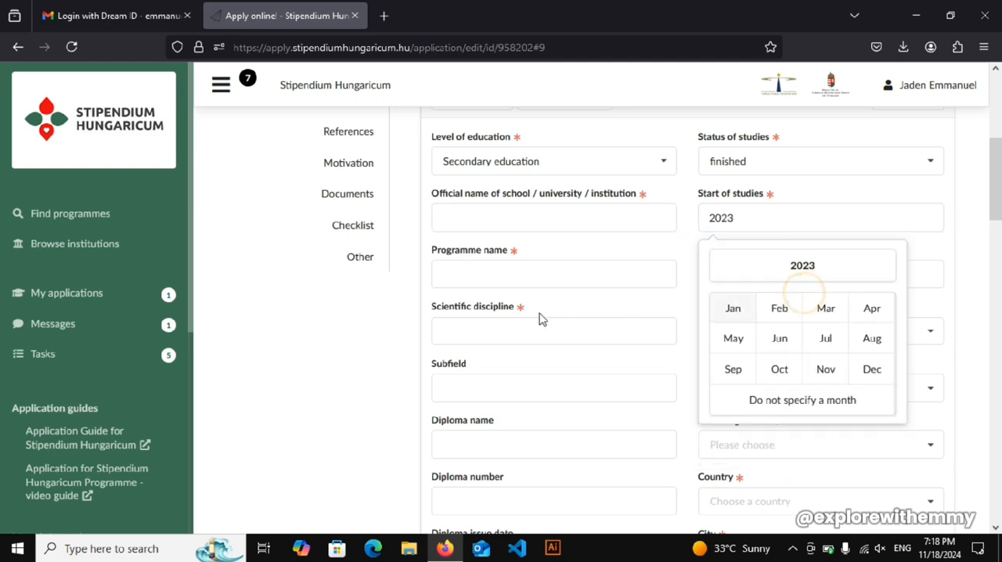
- Enter High School Diploma as the programme name of the secondary education entry
click(477, 285)
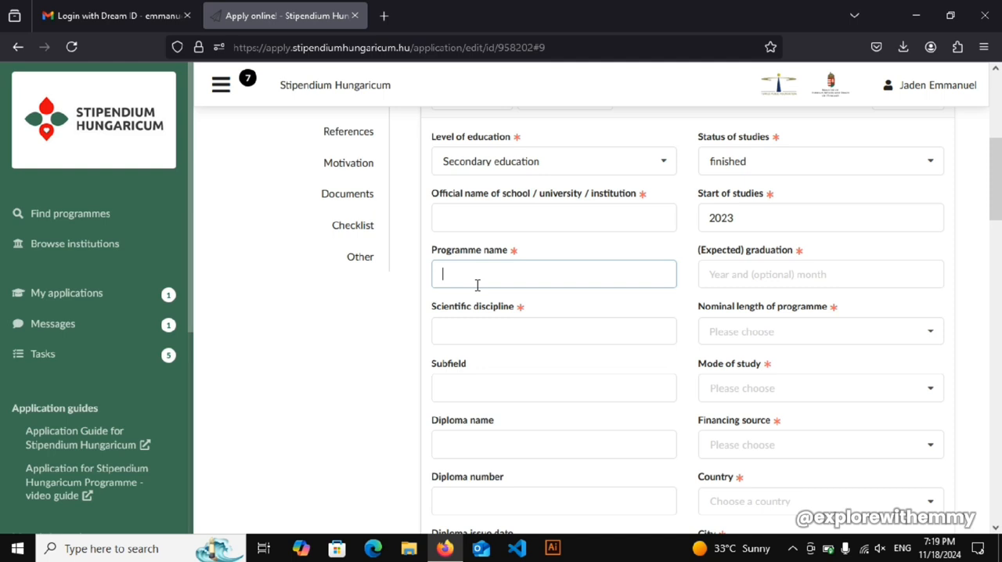
text(High)
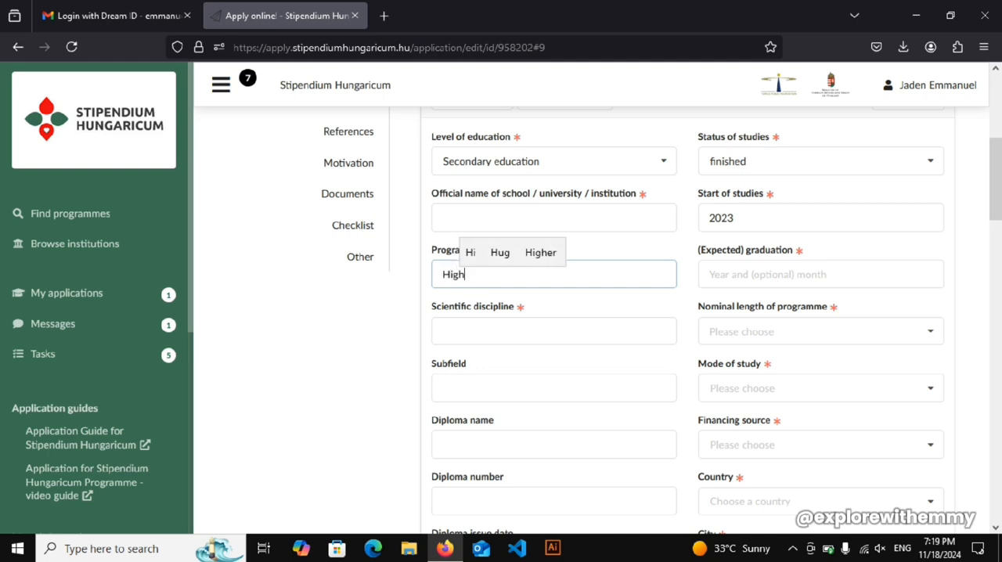
text( Sch)
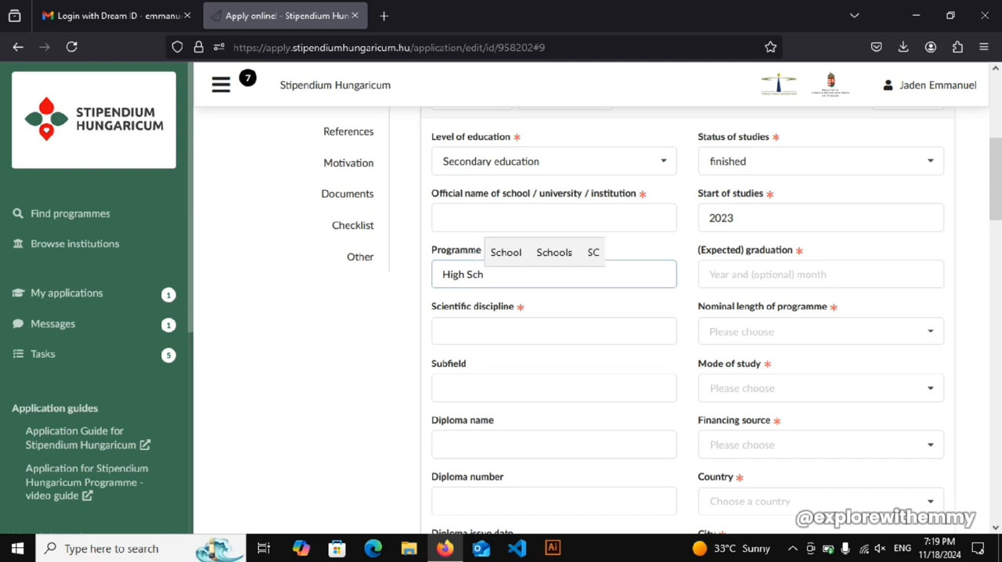
text(ool )
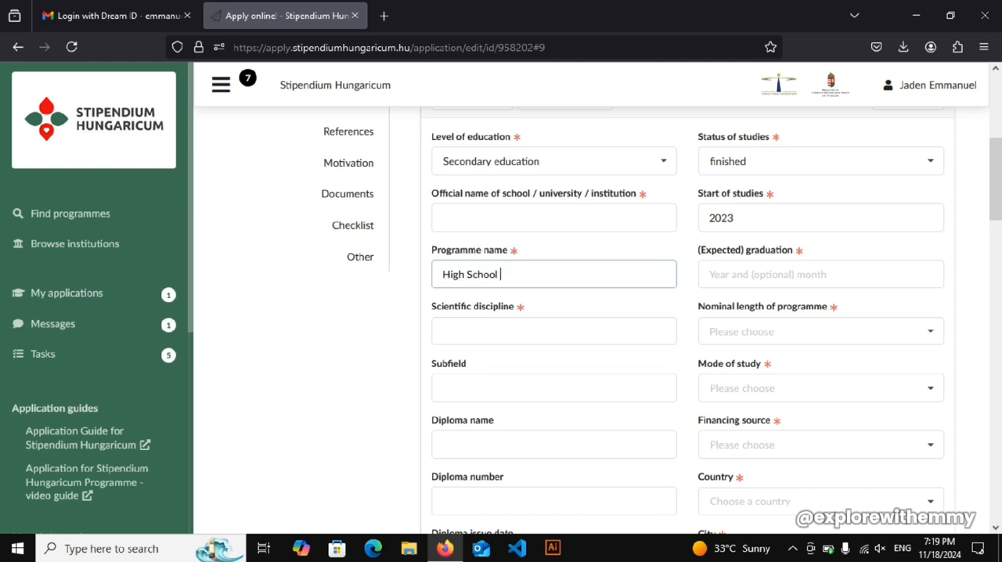
text(Diploma)
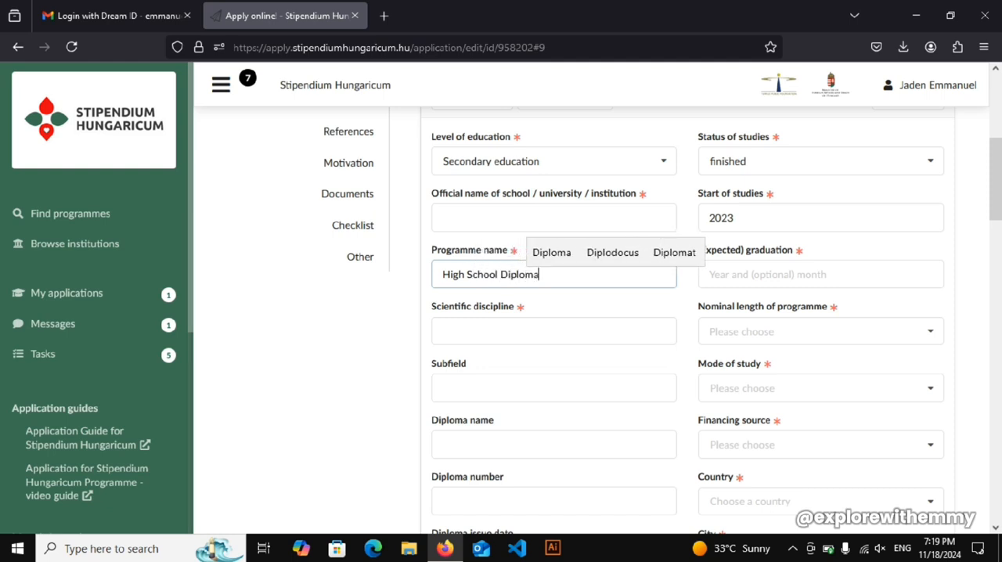
- Enter Science as the scientific discipline of the secondary education entry, leaving the subfield empty
click(471, 329)
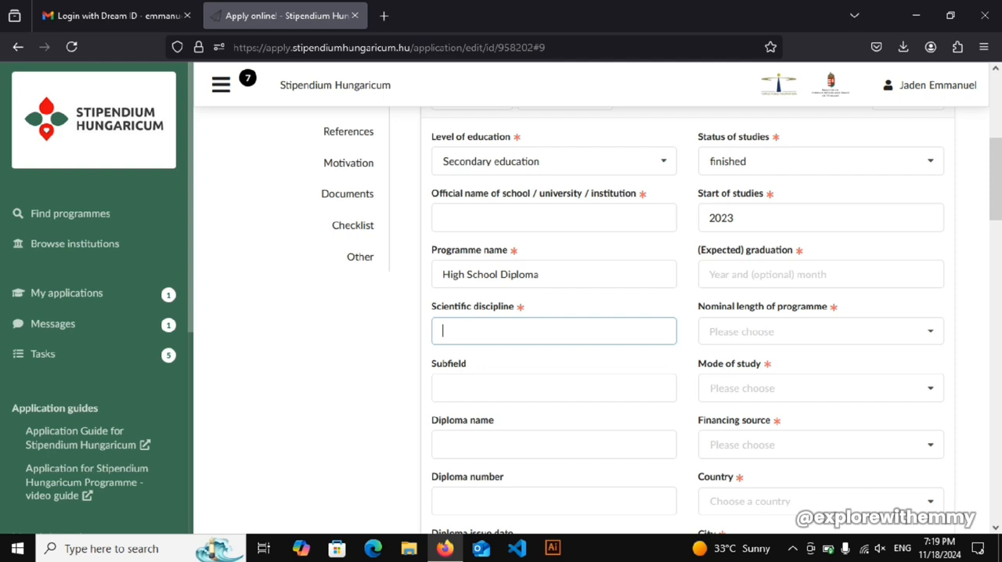
text(Science)
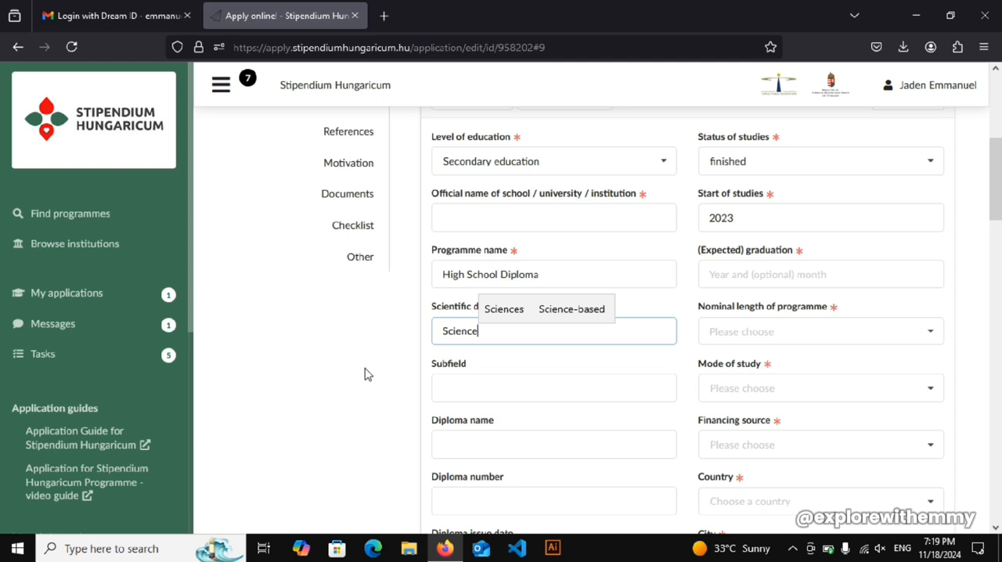
click(455, 395)
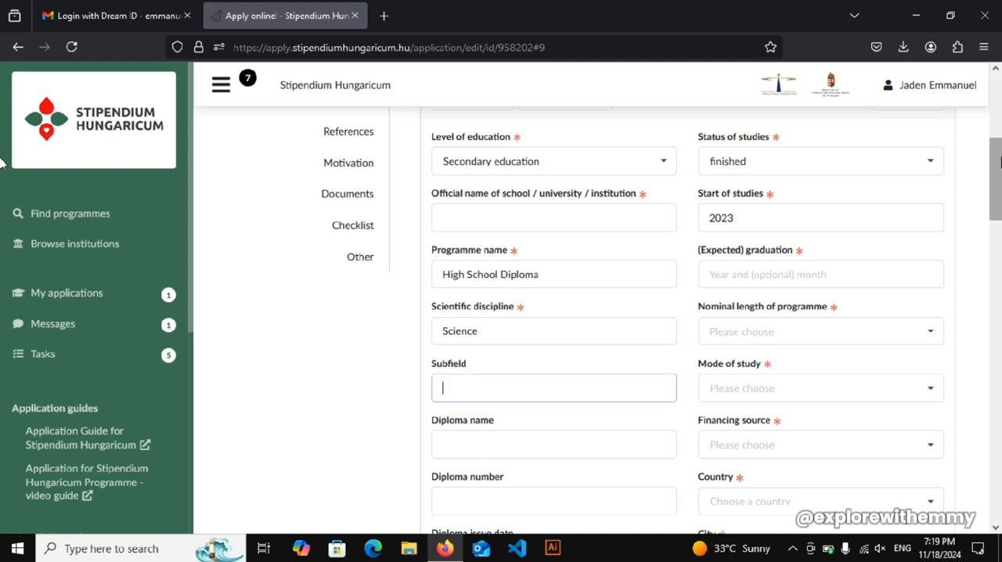
scroll(3, 176, down, 2)
scroll(2, 176, up, 1)
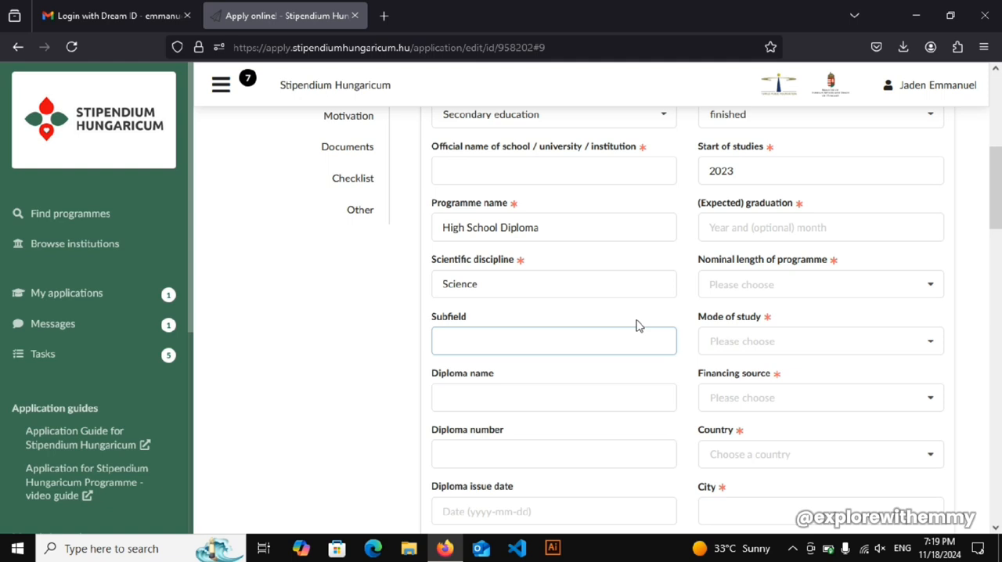
- Replace the scientific discipline with Computing
click(454, 284)
double_click(459, 284)
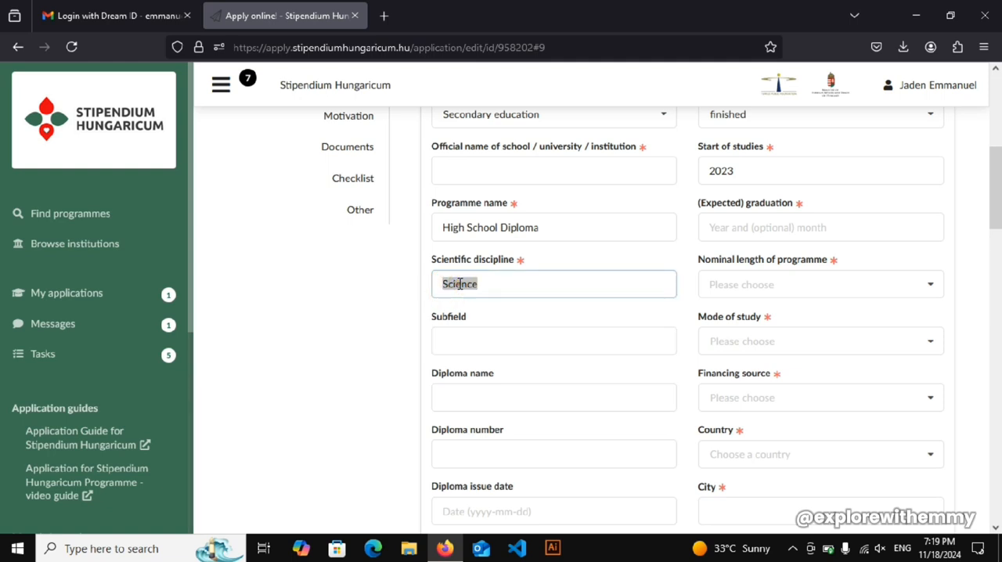
key(Right)
key(BackSpace)
text(COmpu)
key(BackSpace)
key(BackSpace)
key(BackSpace)
key(BackSpace)
text(omput)
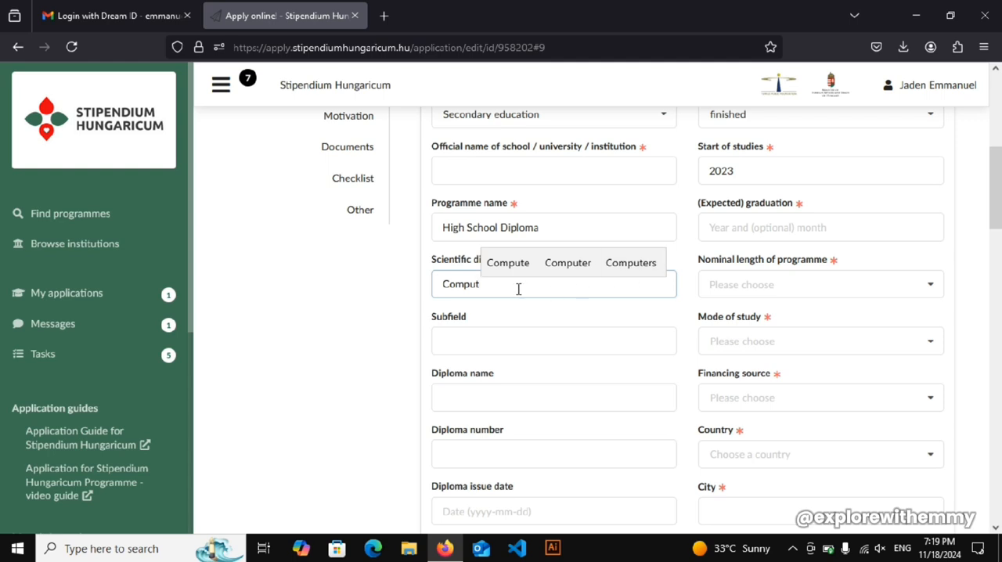
text(ing)
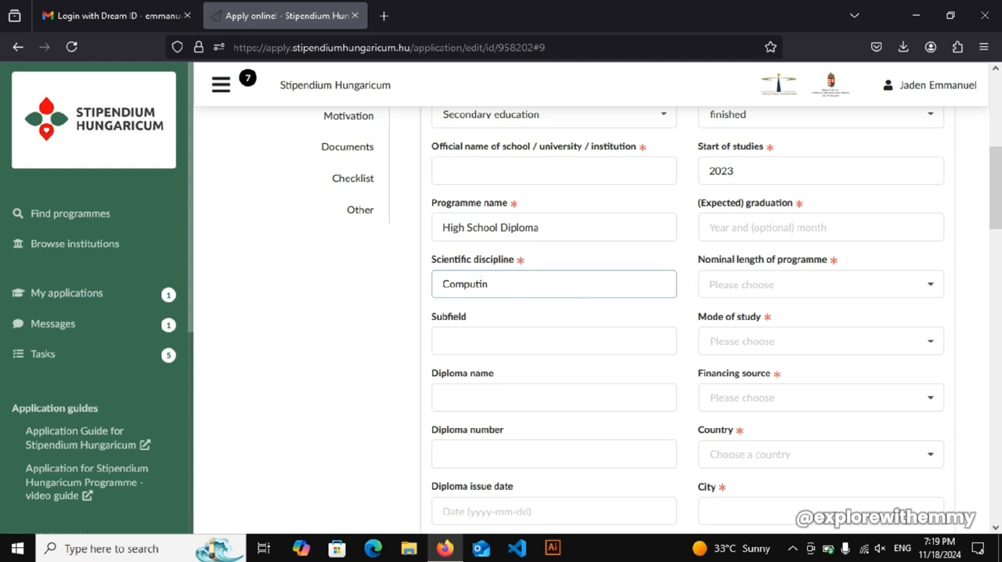
- Change the scientific discipline back to Science
key(BackSpace)
key(BackSpace)
key(BackSpace)
key(BackSpace)
key(BackSpace)
key(BackSpace)
key(BackSpace)
key(BackSpace)
text(Scin)
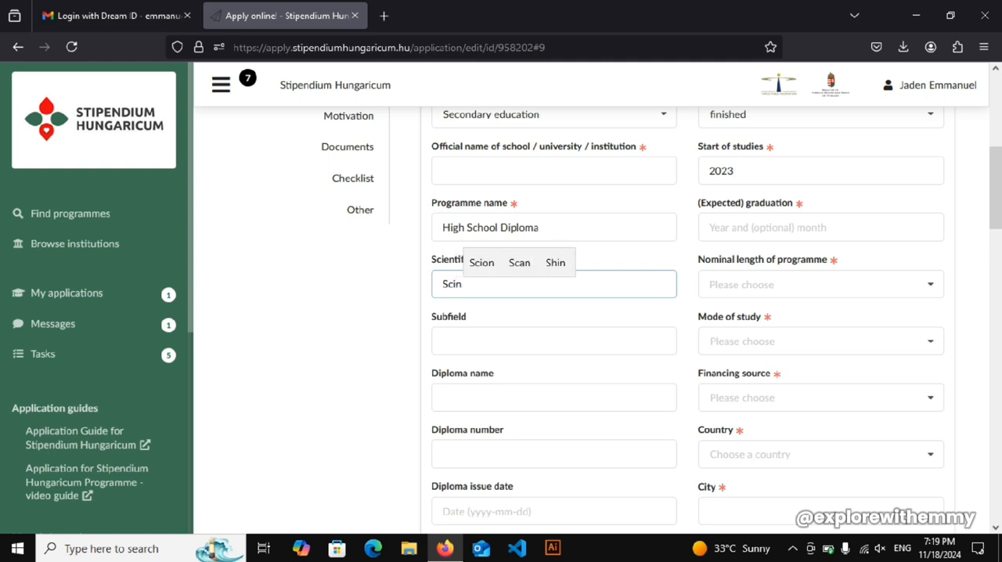
key(BackSpace)
text(ence)
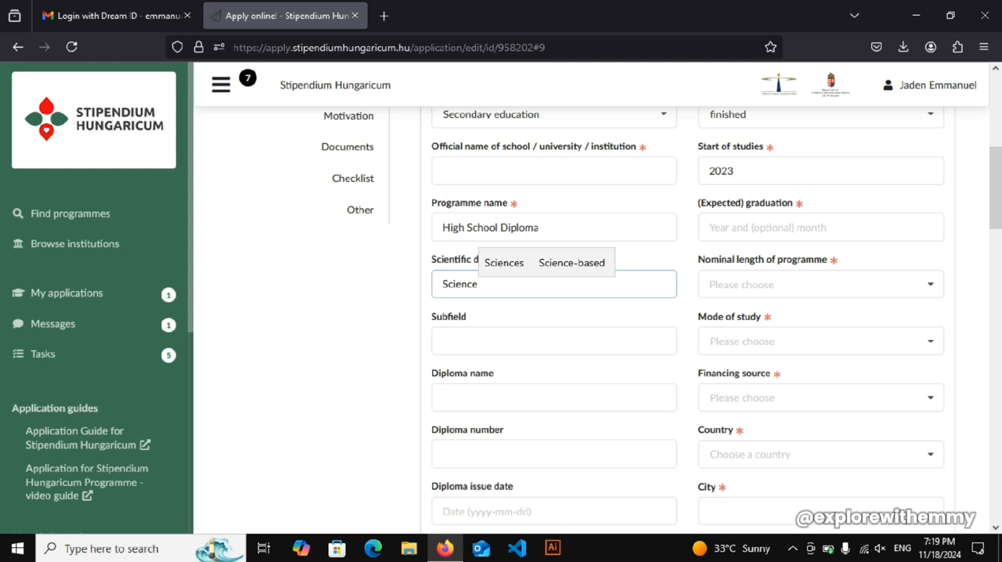
- Clear the scientific discipline of the secondary education entry
key(BackSpace)
key(BackSpace)
key(BackSpace)
key(BackSpace)
key(BackSpace)
key(BackSpace)
key(BackSpace)
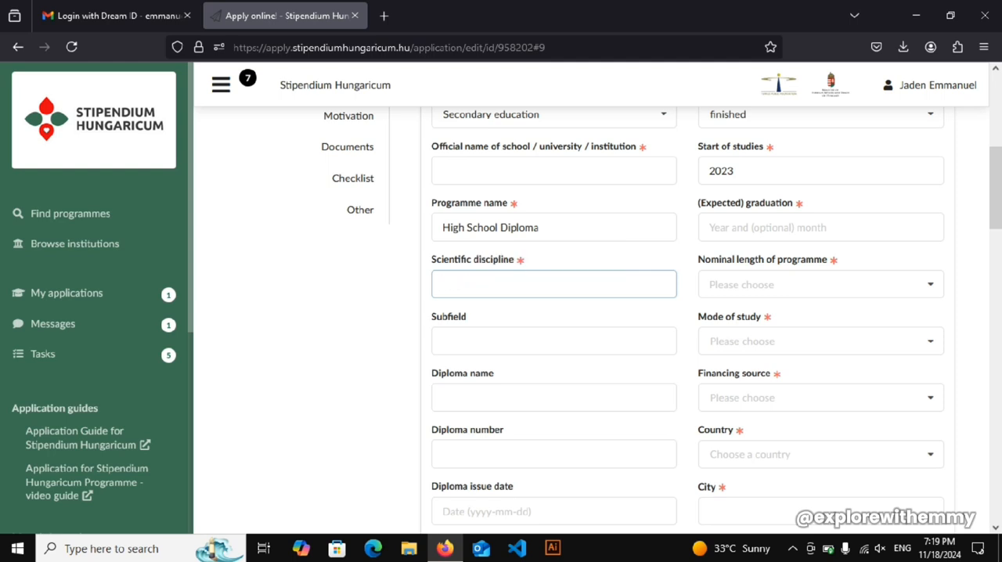
click(501, 344)
click(477, 295)
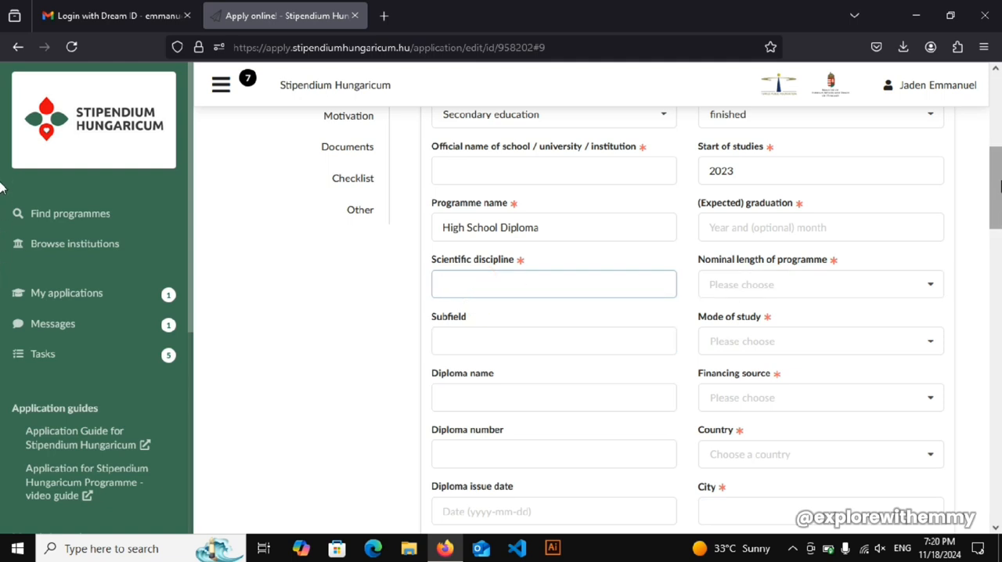
- Enter HIGH SCHOOL as the diploma name of the secondary education entry
drag(997, 184, 997, 229)
click(530, 164)
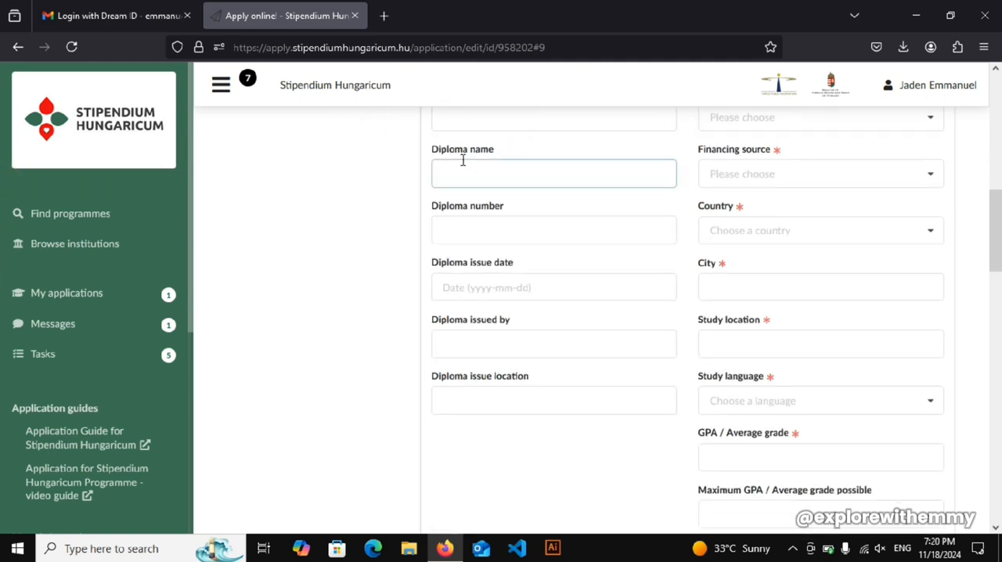
scroll(979, 282, up, 3)
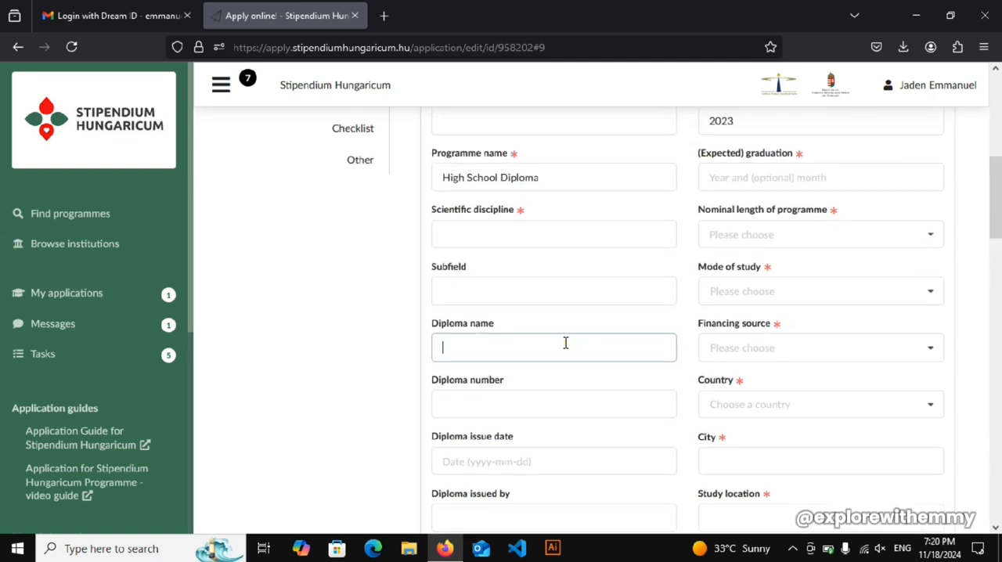
text(HIGH SCHOO)
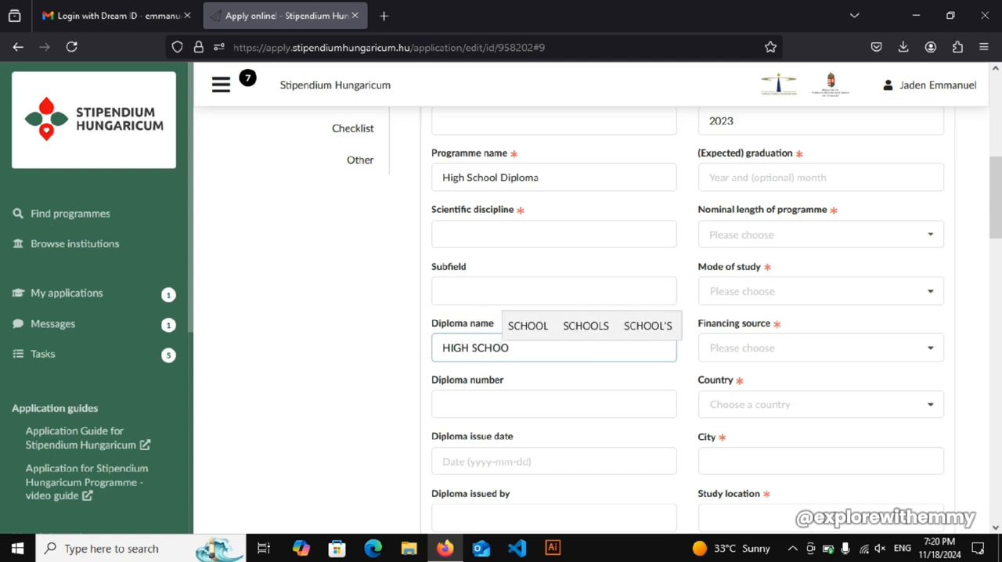
text(L)
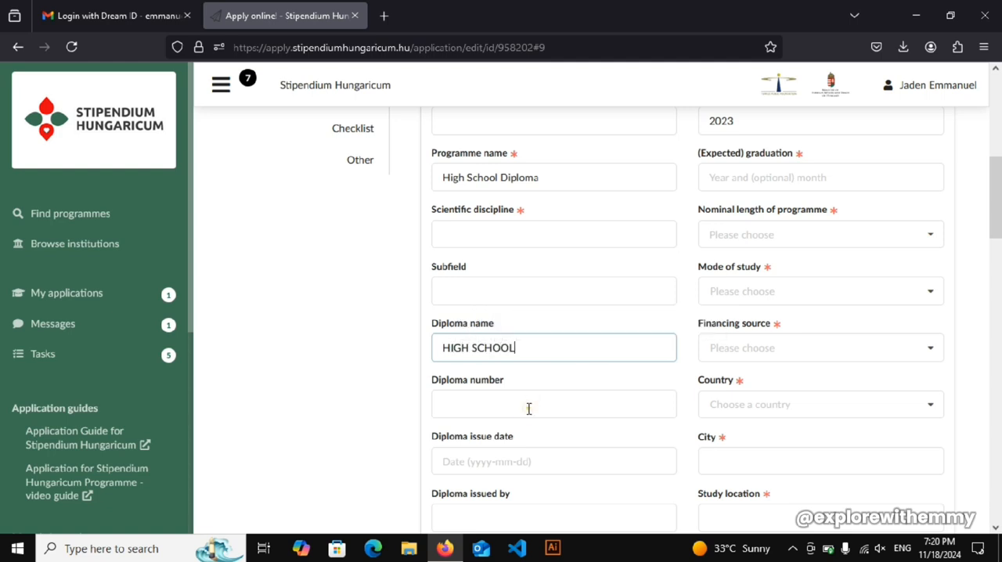
- Set the diploma issue date to 2025-01-29, leaving the diploma number, issuer and issue location empty
click(527, 407)
scroll(3, 241, down, 1)
scroll(2, 241, down, 4)
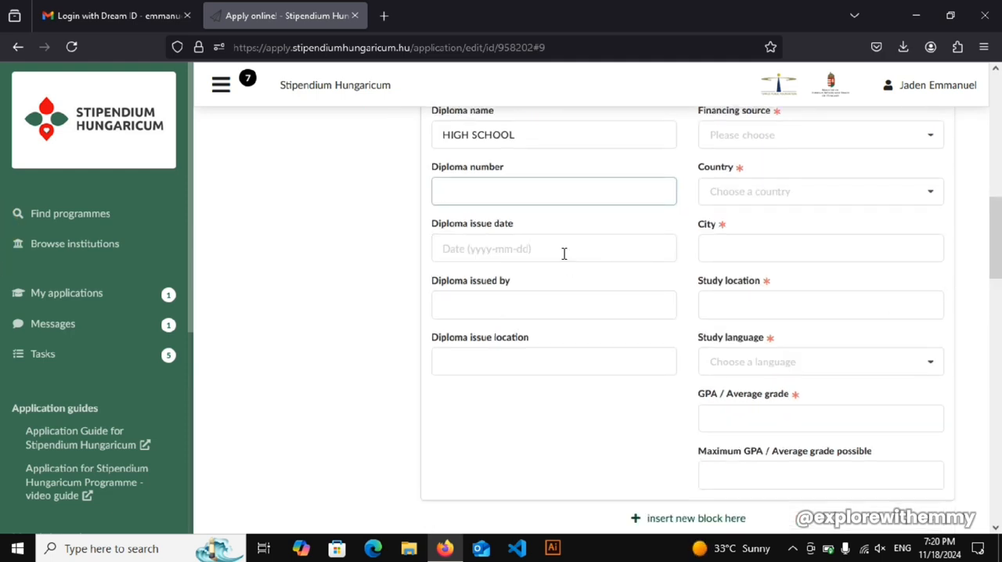
click(564, 254)
click(532, 295)
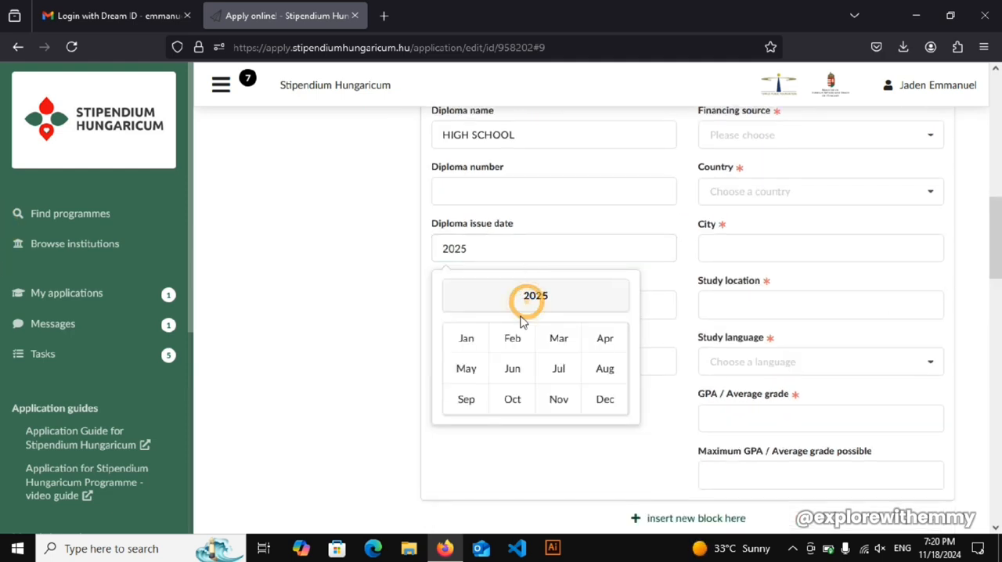
click(532, 352)
click(510, 341)
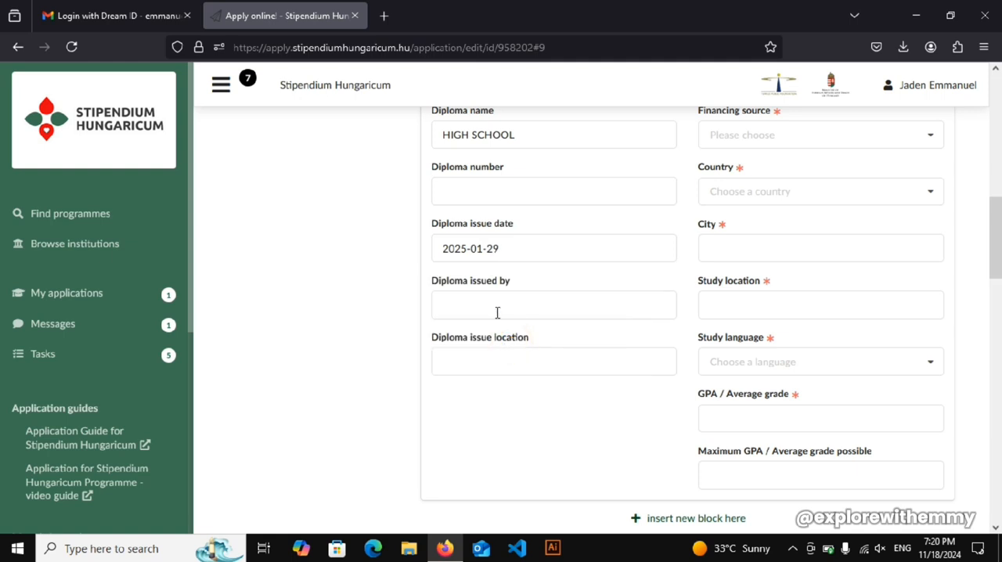
click(503, 303)
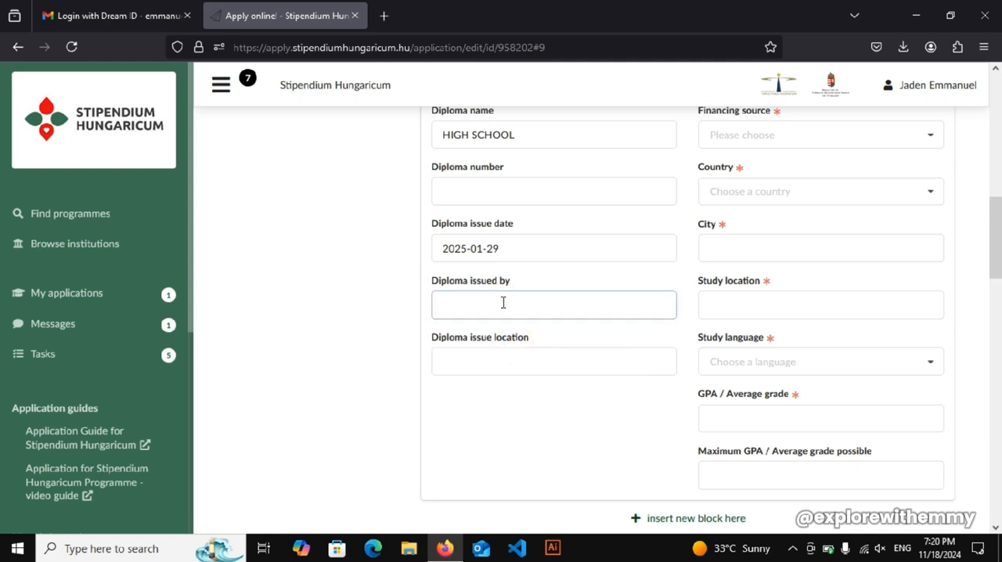
click(514, 369)
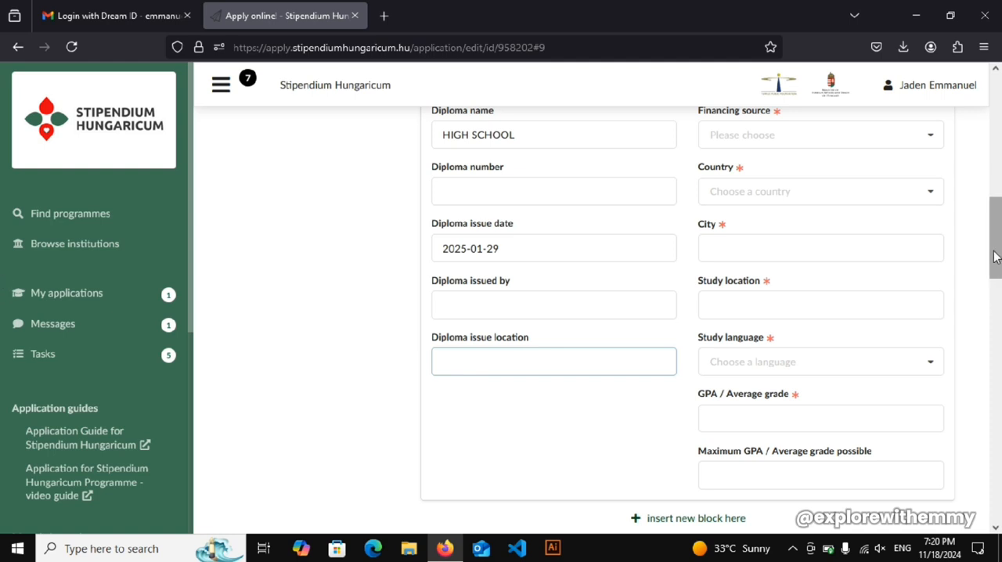
- Set the expected graduation of the secondary education entry to 2027-03
drag(994, 257, 993, 189)
click(818, 145)
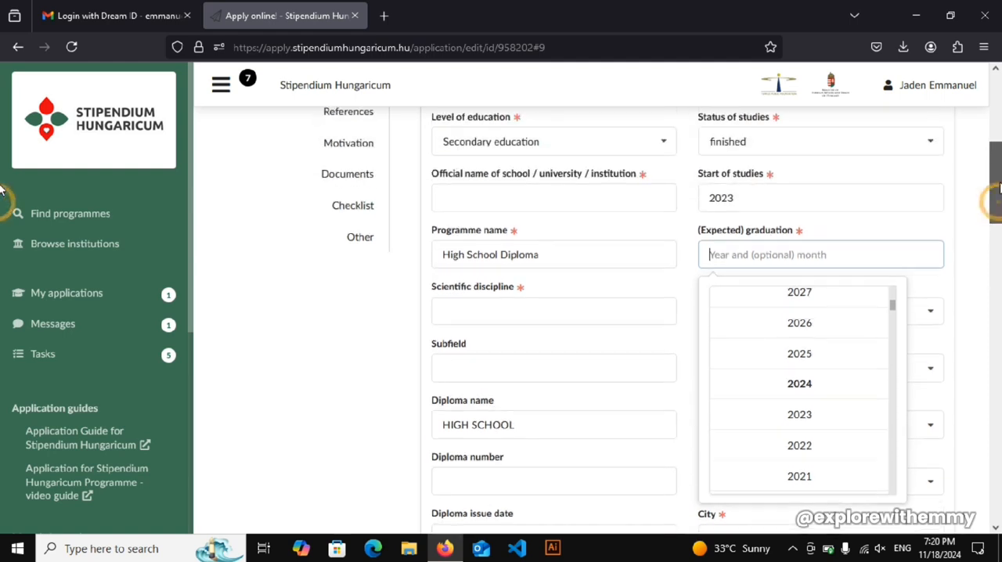
click(805, 296)
click(821, 348)
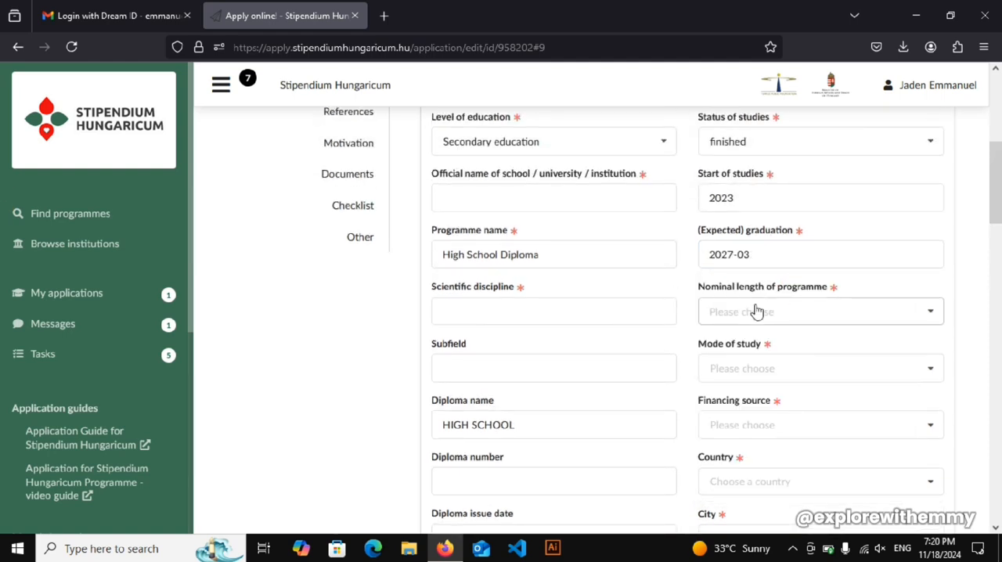
- Set the nominal length of the secondary education programme to 2 years 1 month
click(754, 311)
drag(936, 345, 936, 378)
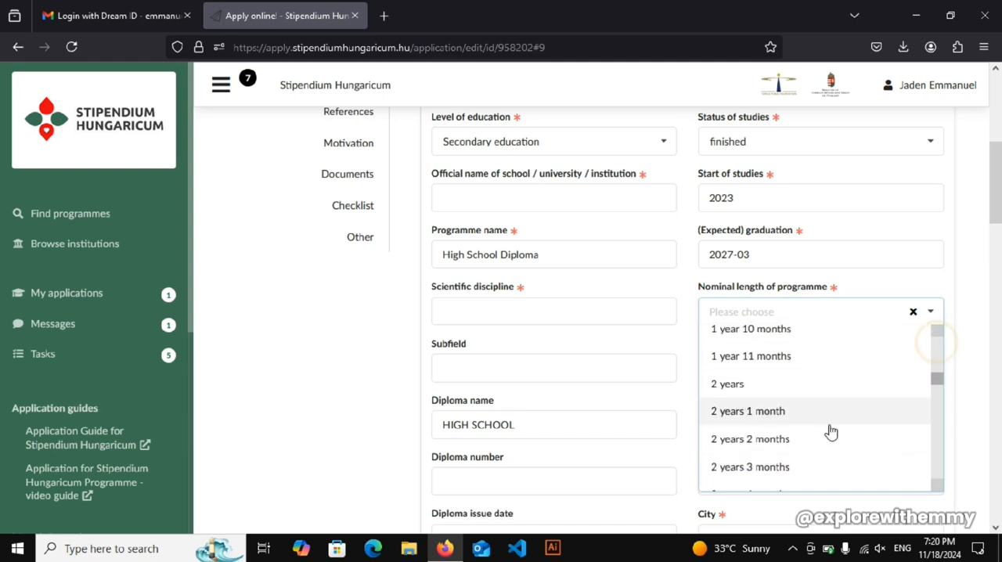
click(794, 413)
- Set the mode of study to full degree studies and the financing source to Self-financed
click(782, 371)
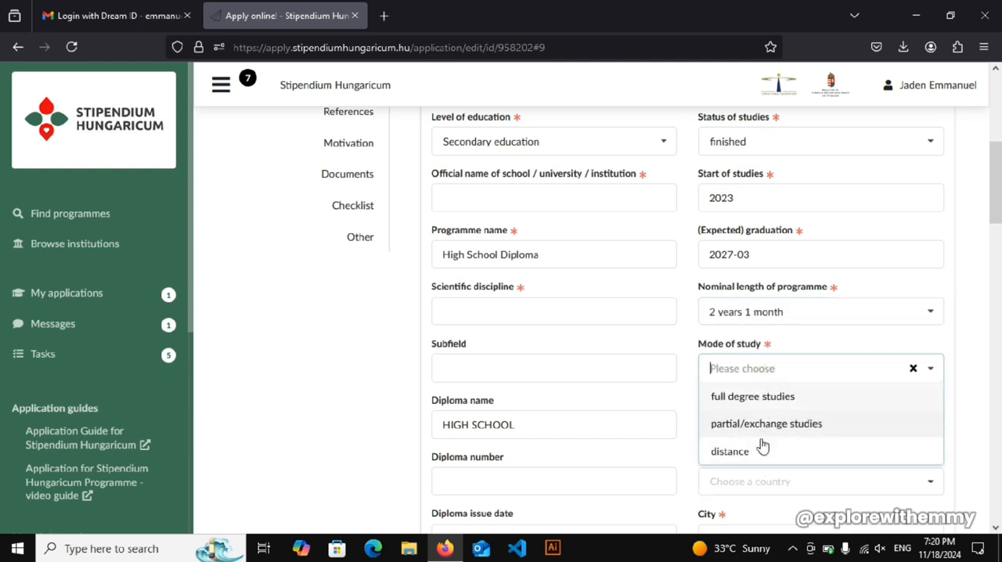
click(755, 396)
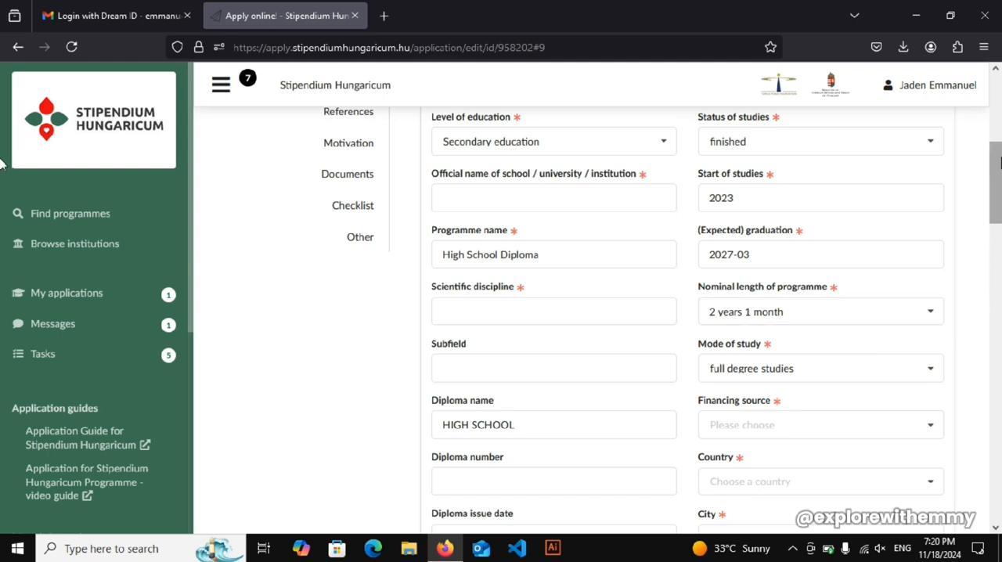
scroll(873, 360, down, 2)
click(908, 288)
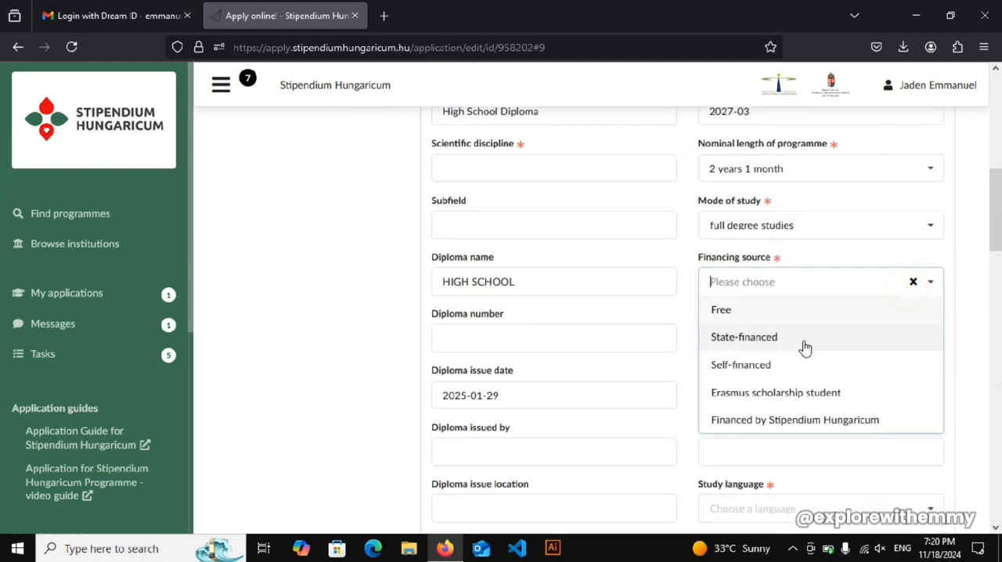
click(759, 364)
- Choose English as the study language of the secondary education entry
scroll(4, 255, down, 2)
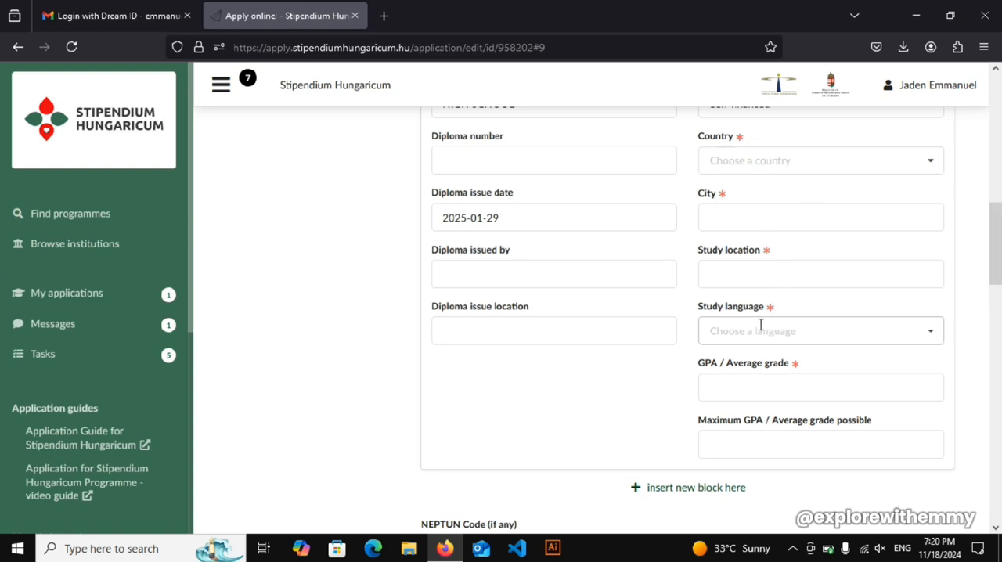
click(929, 332)
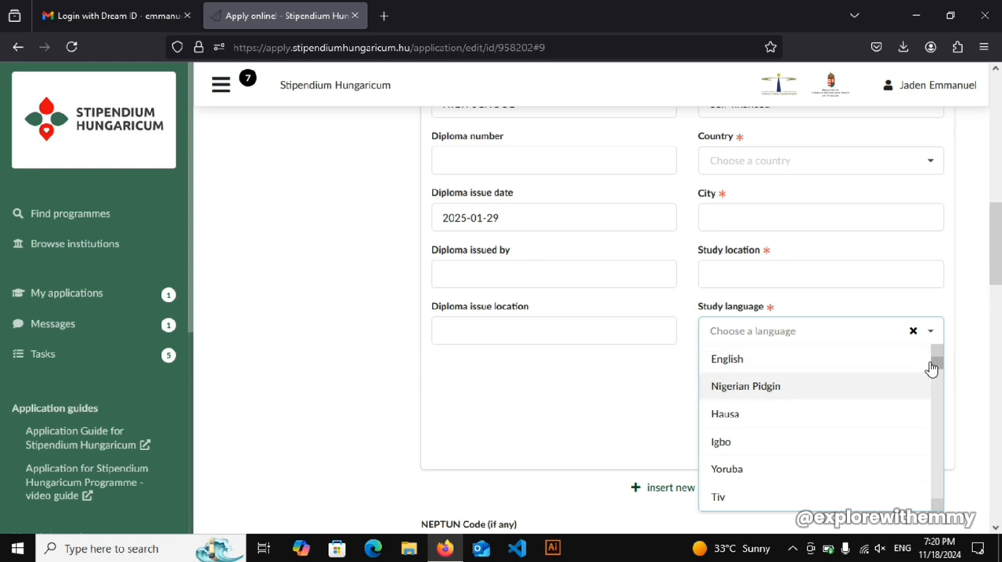
click(750, 361)
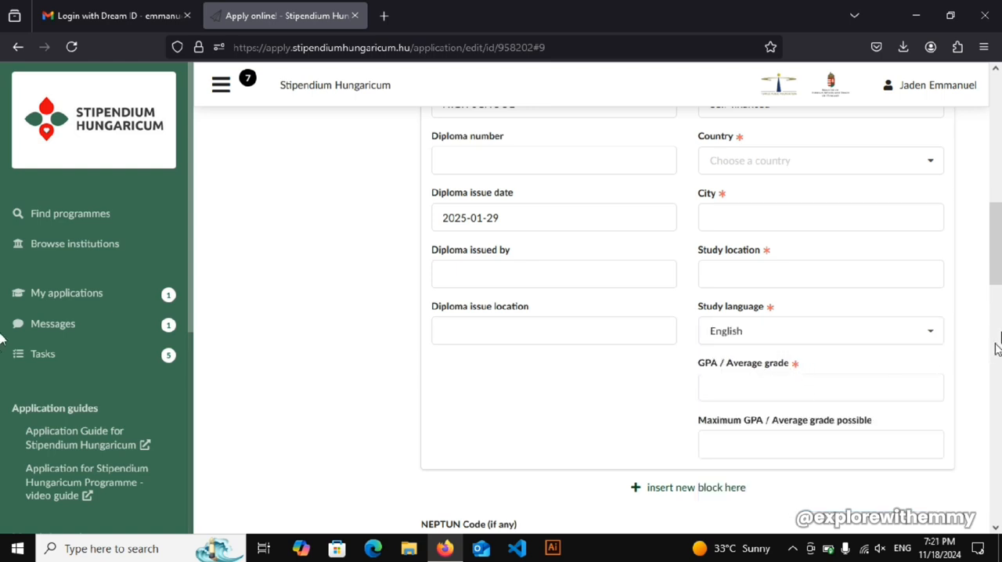
scroll(992, 258, down, 2)
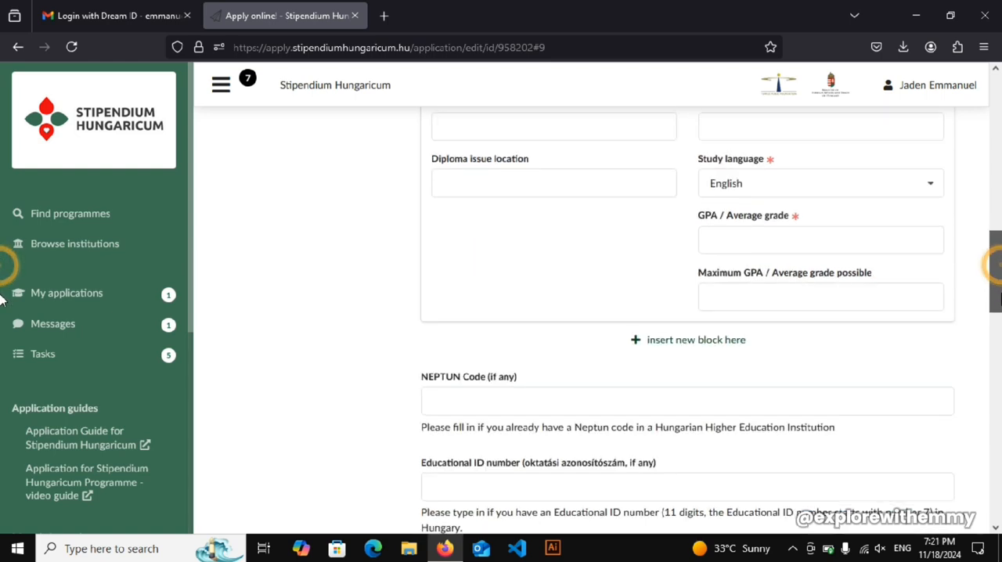
click(744, 247)
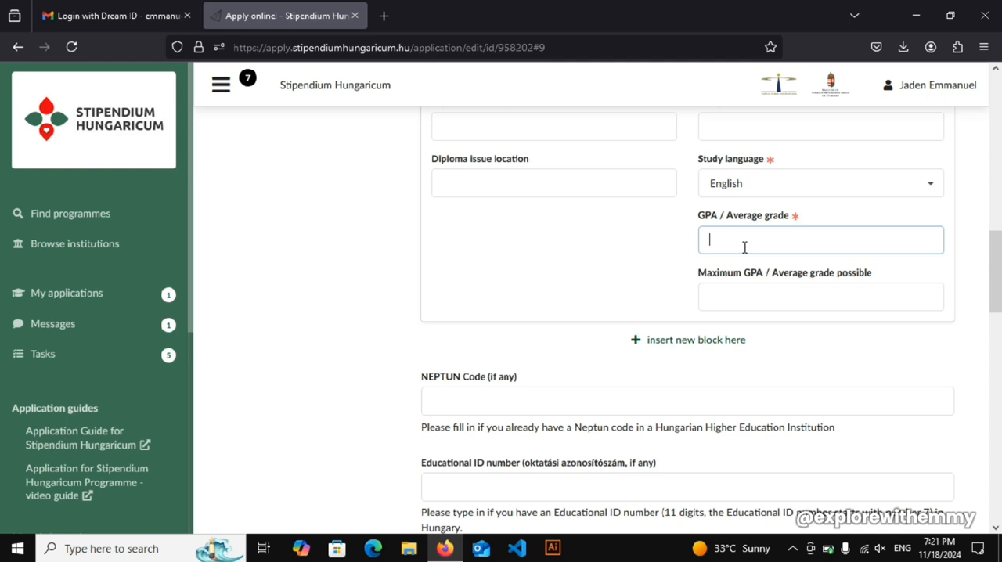
click(747, 247)
scroll(769, 277, down, 1)
click(751, 254)
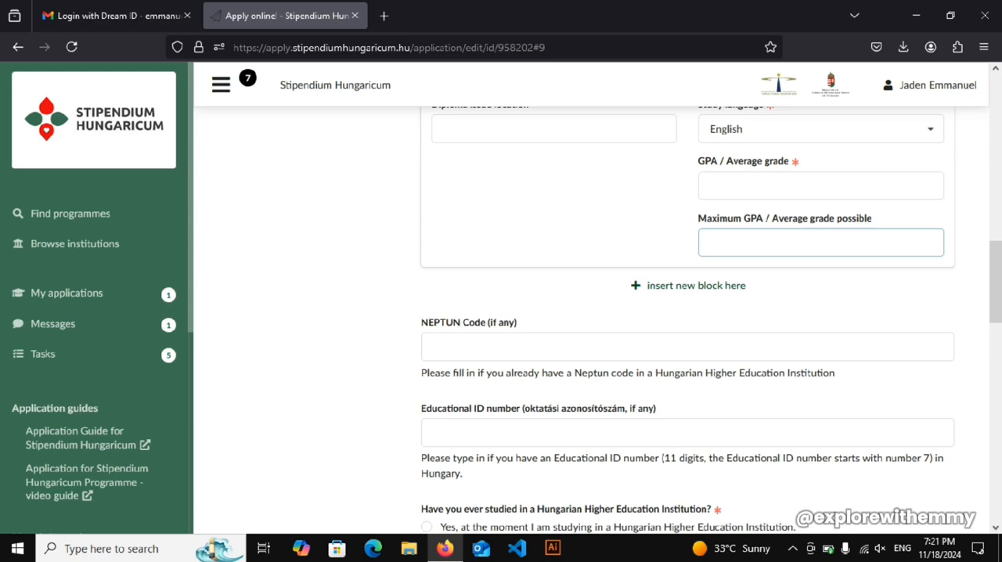
- Insert a new education block below the secondary education entry, leaving its level of education unselected
mouse_move(995, 283)
mouse_down()
mouse_move(991, 180)
mouse_move(996, 288)
mouse_up()
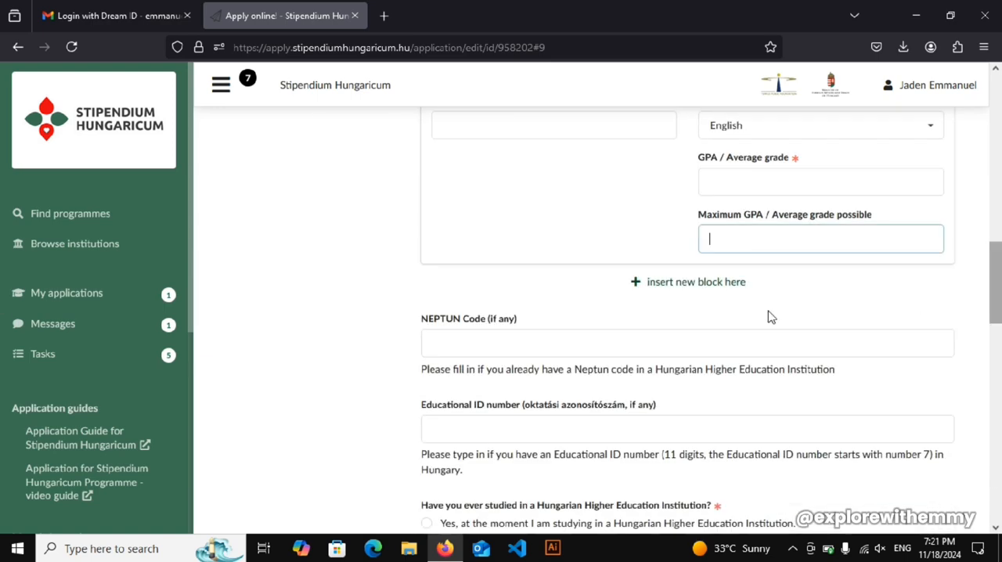
click(693, 282)
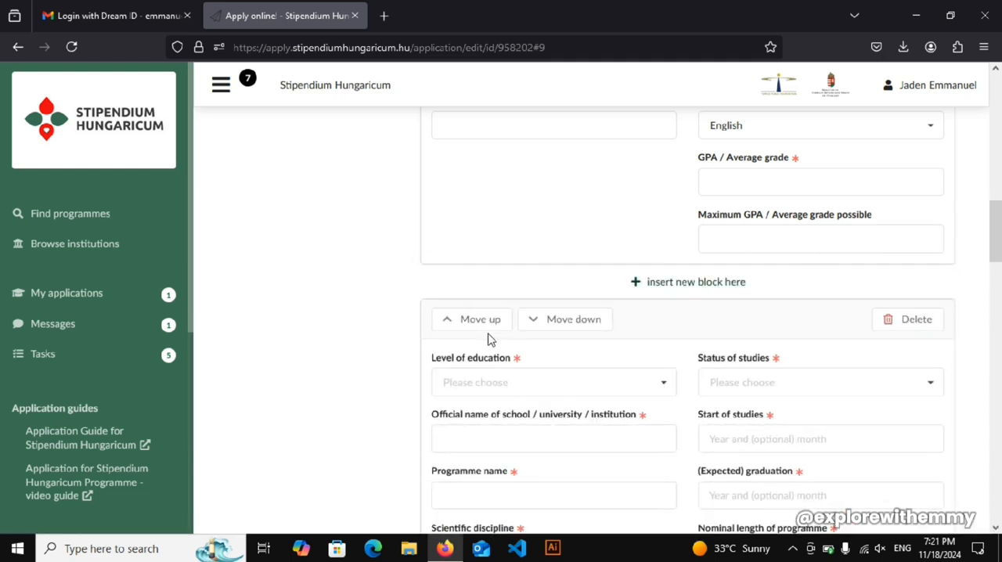
click(595, 373)
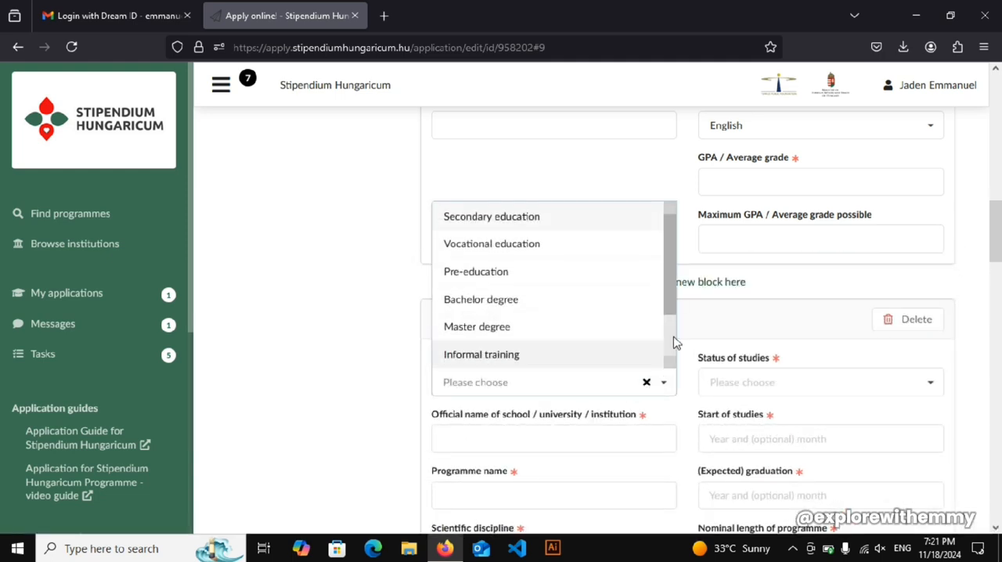
click(815, 335)
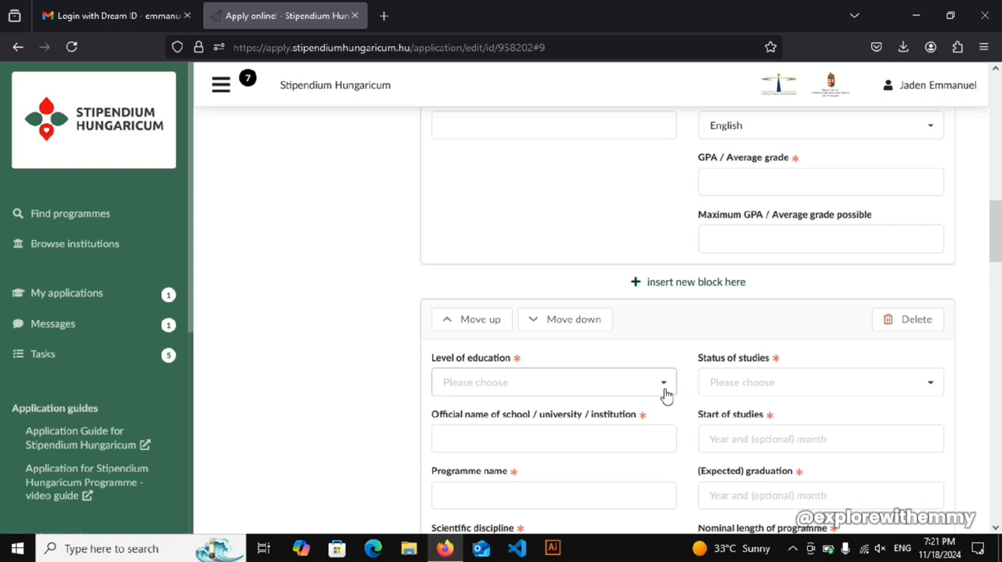
- Answer that the applicant has never studied in a Hungarian Higher Education Institution, leaving the NEPTUN code and educational ID number empty
drag(1000, 233, 1000, 373)
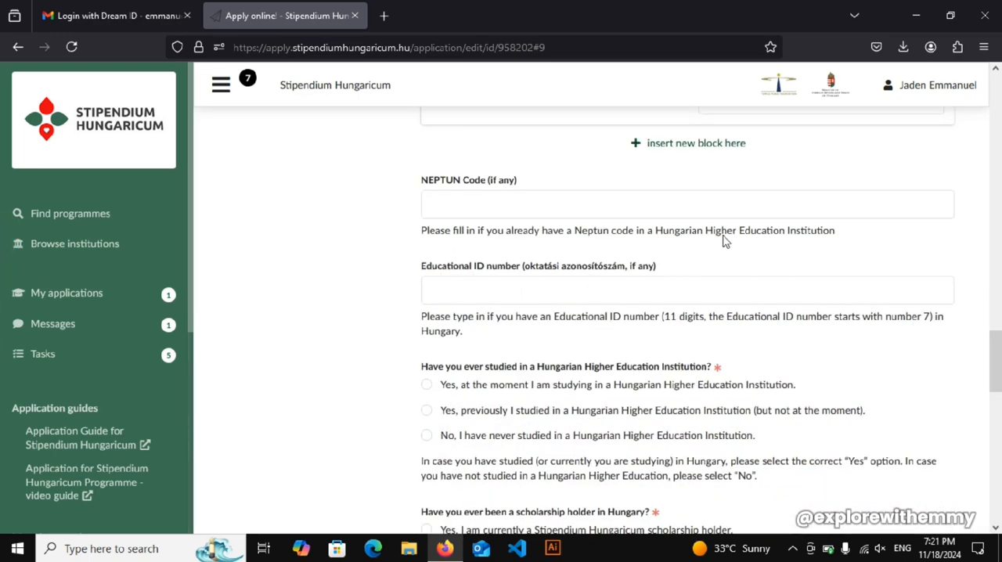
click(479, 279)
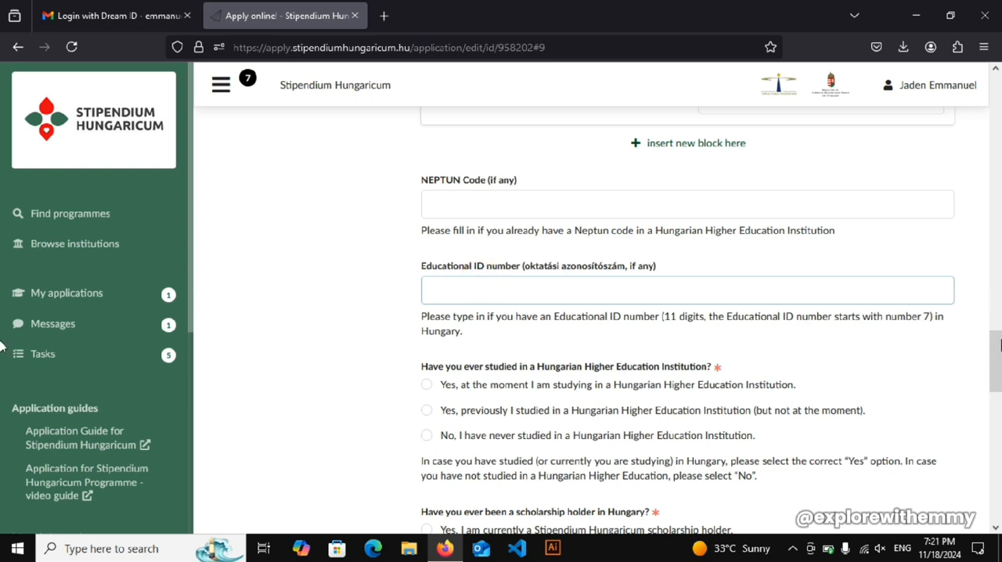
drag(995, 365, 996, 380)
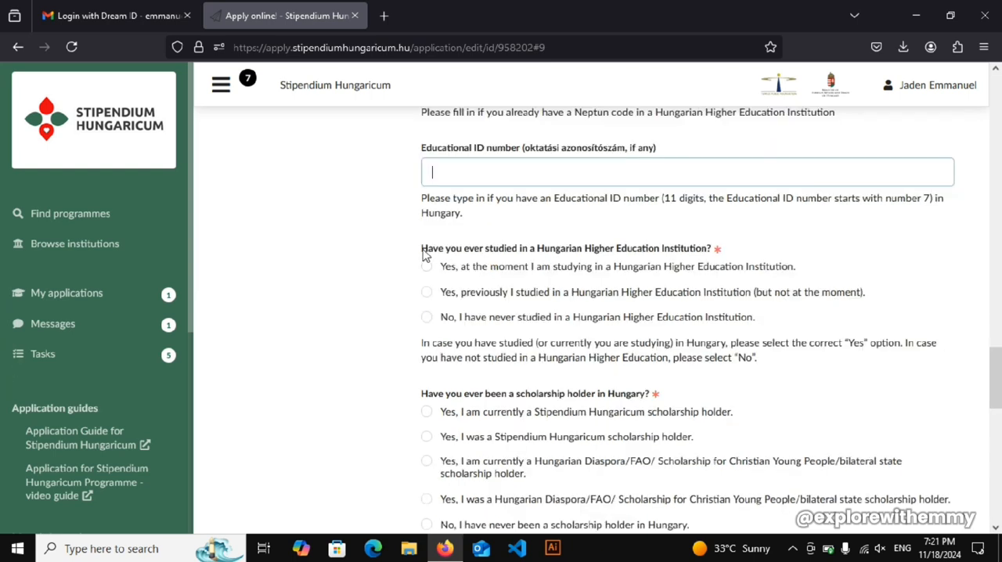
drag(422, 250, 710, 248)
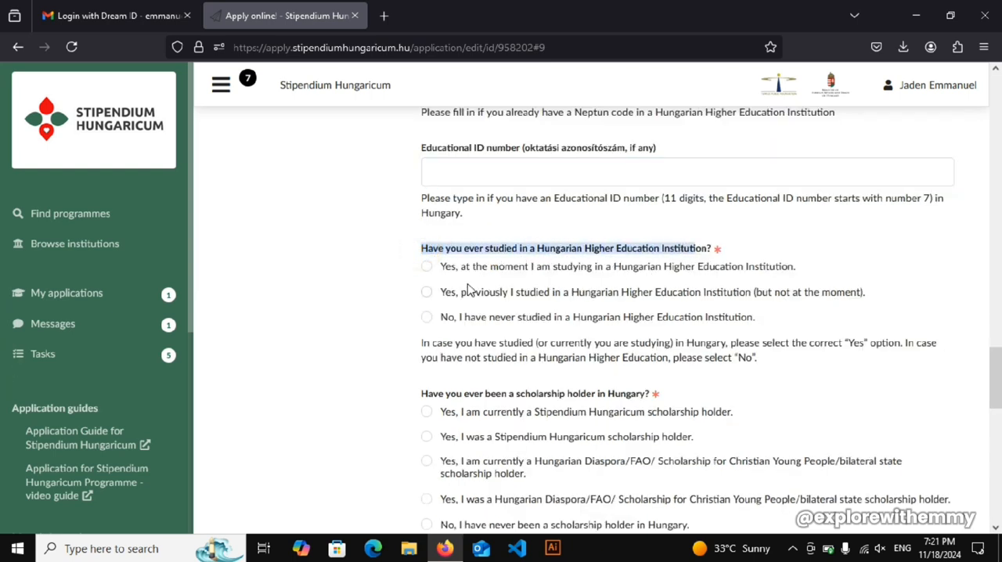
click(439, 323)
- Answer that the applicant has never been a scholarship holder in Hungary and is not a self-financed student in a Hungarian institution
scroll(688, 321, down, 3)
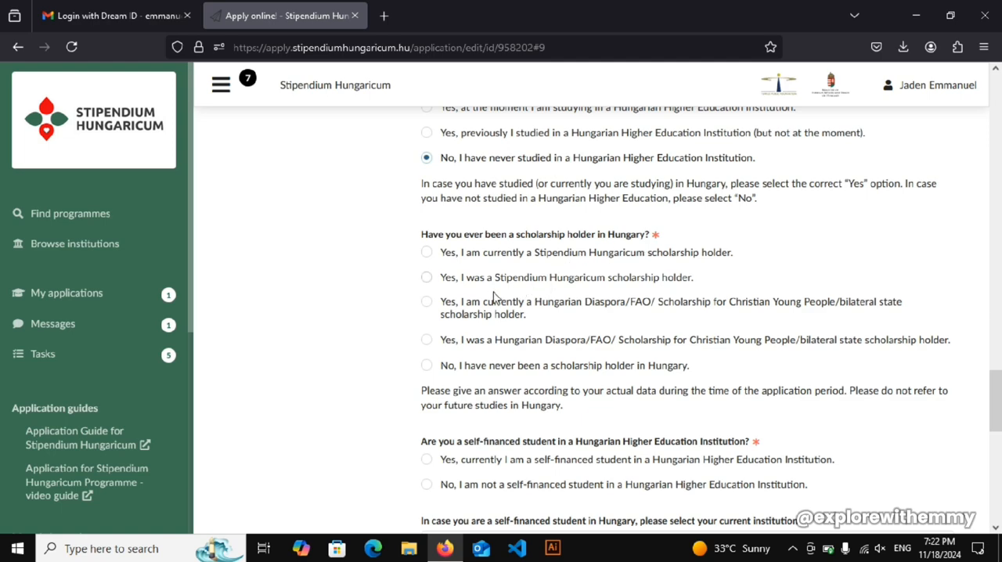
click(423, 366)
drag(999, 407, 998, 442)
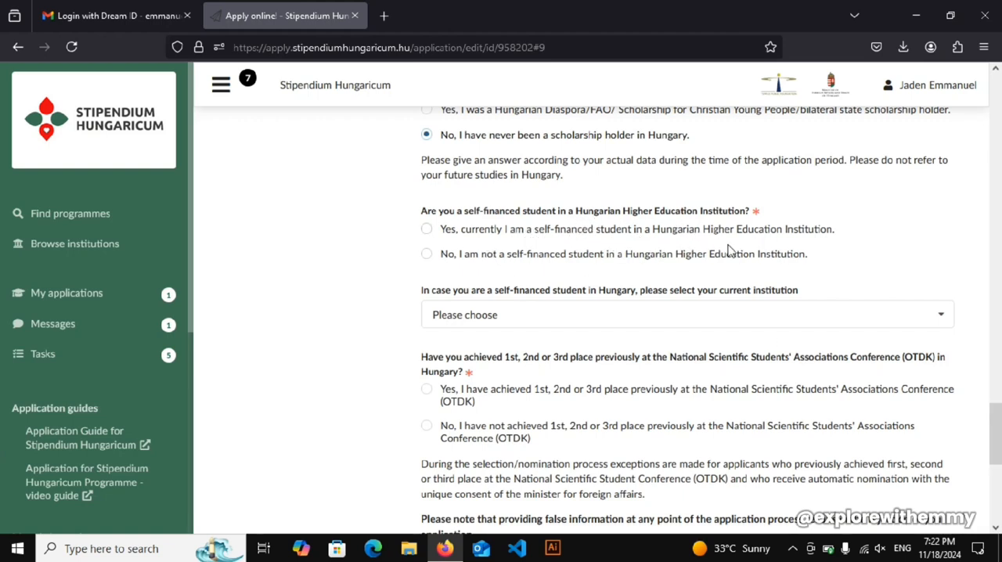
click(433, 259)
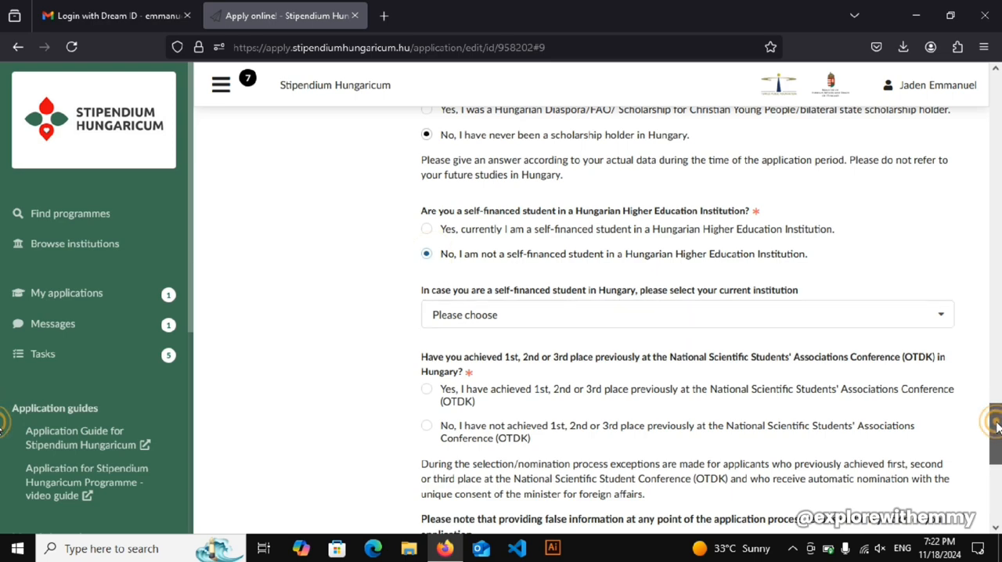
- Answer that no 1st, 2nd or 3rd place was achieved at the OTDK conference, and continue to the Languages page
drag(991, 420, 996, 444)
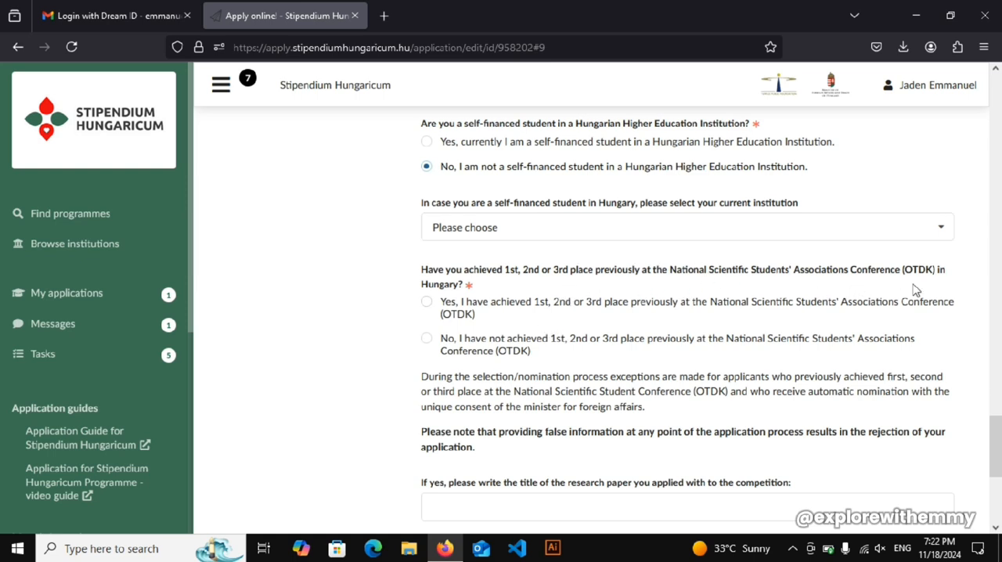
click(426, 339)
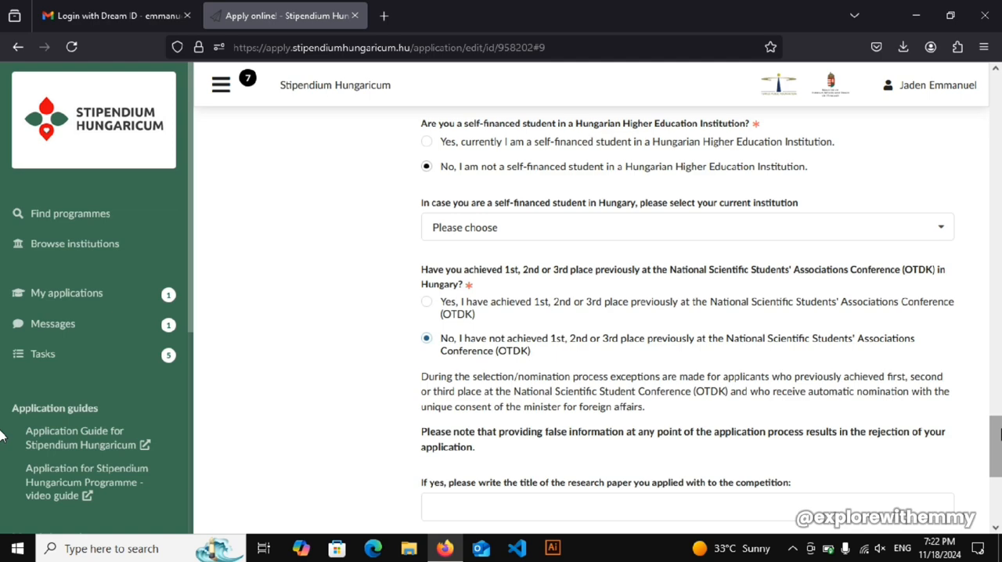
drag(1001, 429, 1000, 468)
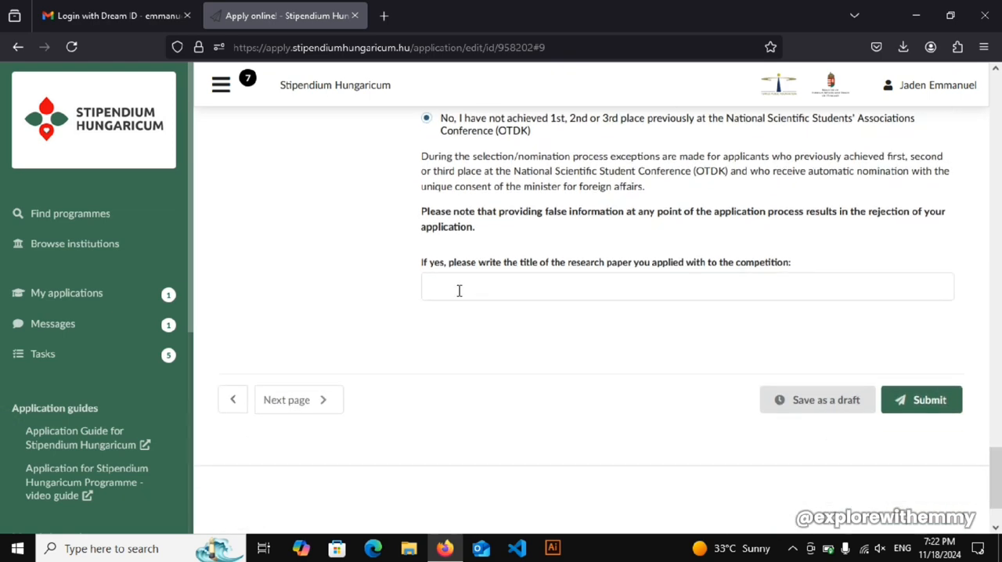
click(311, 400)
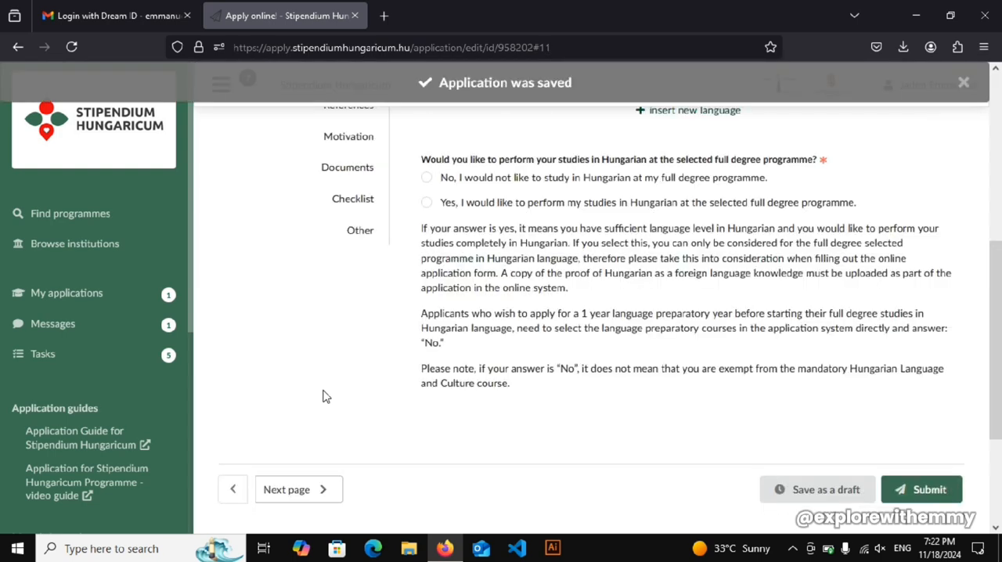
- Choose English as the native language and insert a new foreign language block
drag(992, 306, 991, 163)
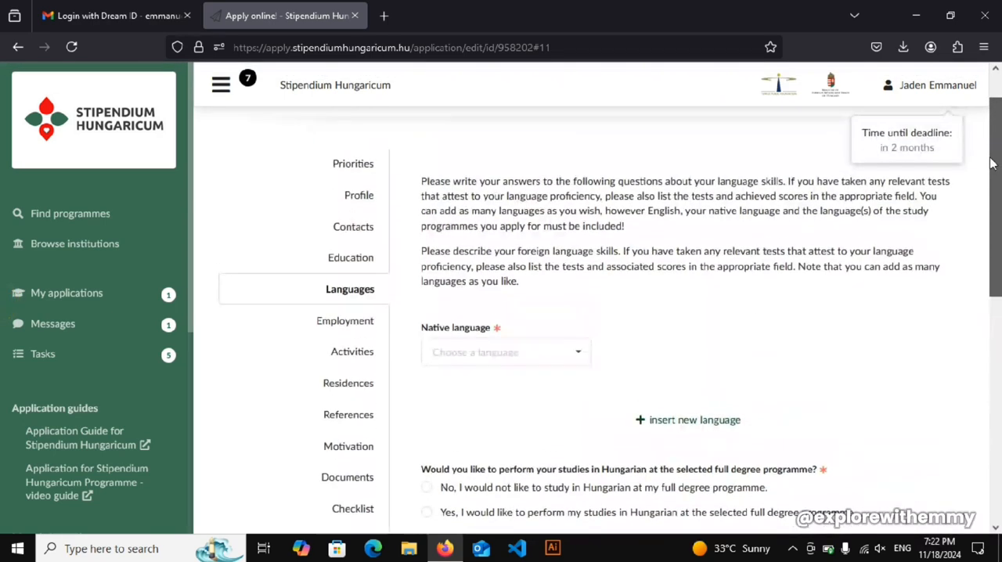
click(576, 354)
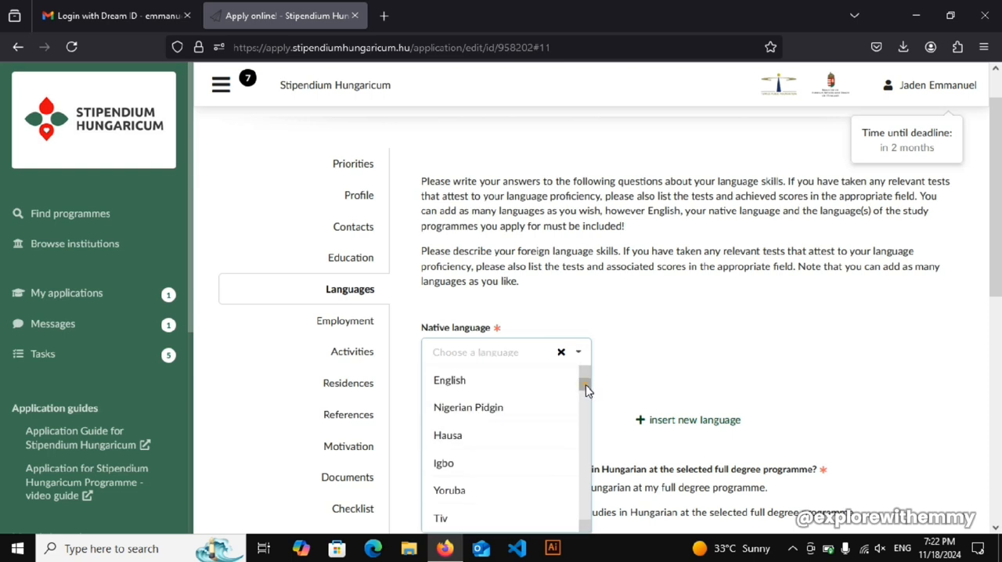
mouse_move(586, 383)
mouse_down()
mouse_move(588, 407)
mouse_move(583, 382)
mouse_up()
click(465, 388)
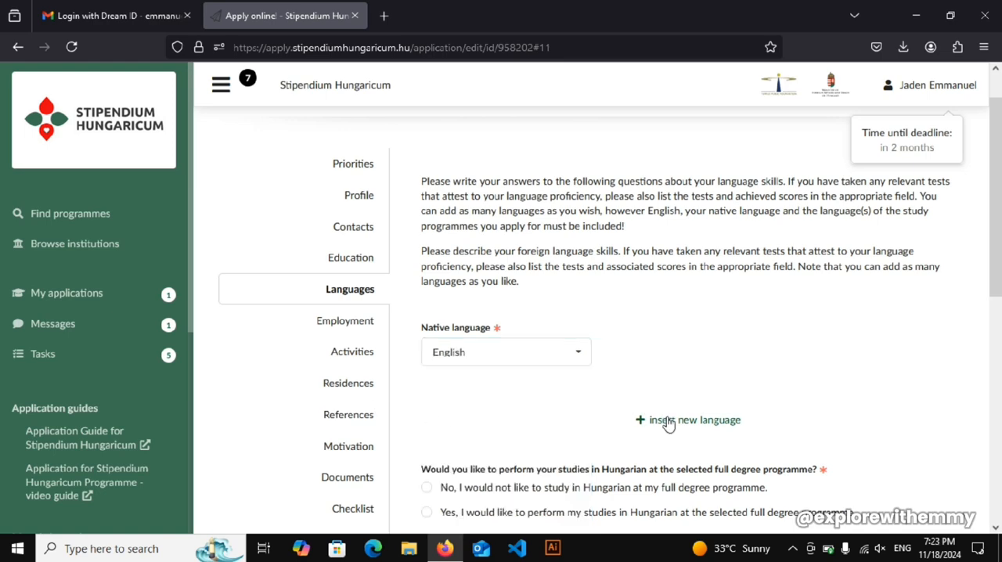
click(668, 421)
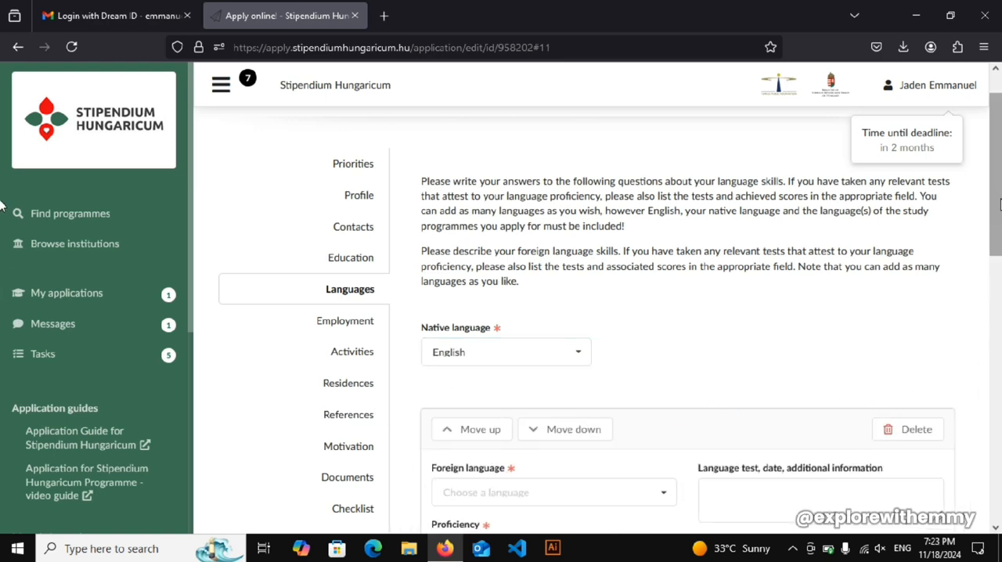
scroll(999, 205, down, 4)
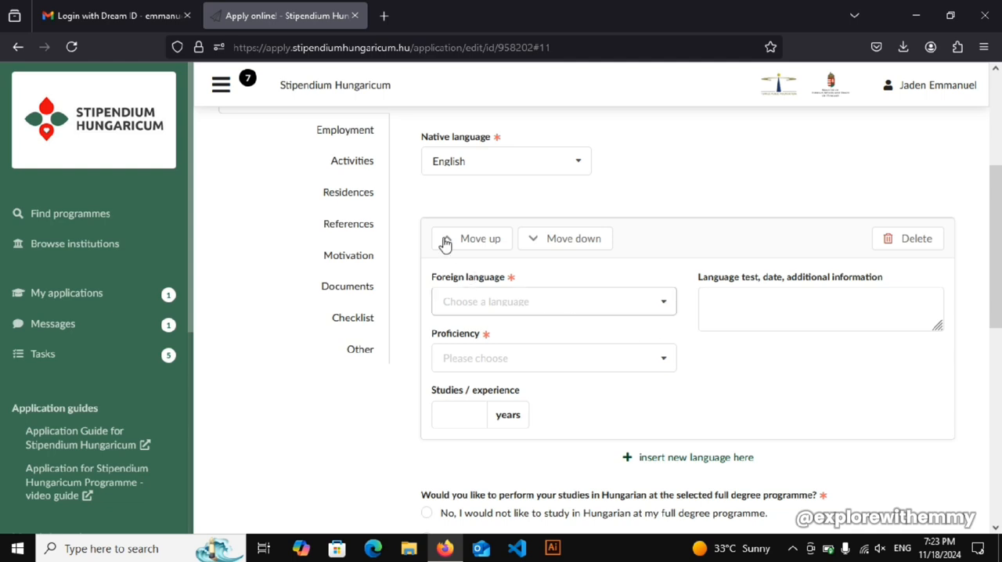
click(527, 161)
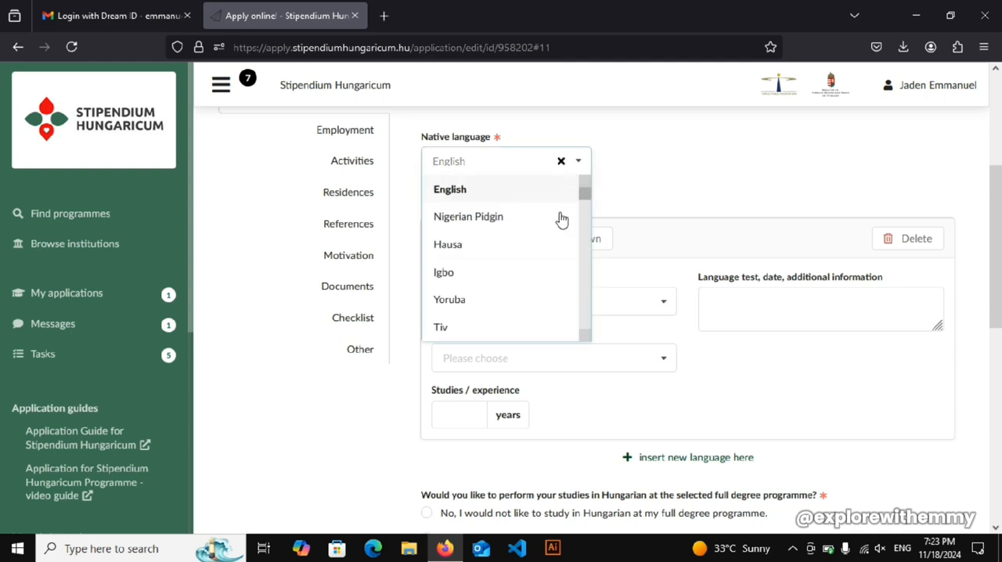
mouse_move(582, 200)
mouse_down()
mouse_move(586, 220)
mouse_move(593, 185)
mouse_up()
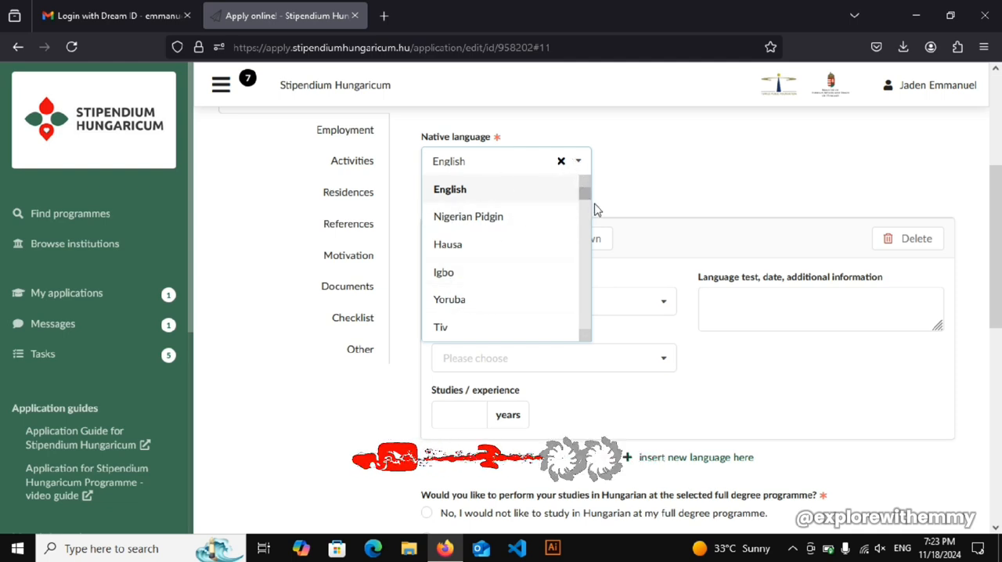
drag(585, 190, 660, 185)
click(526, 164)
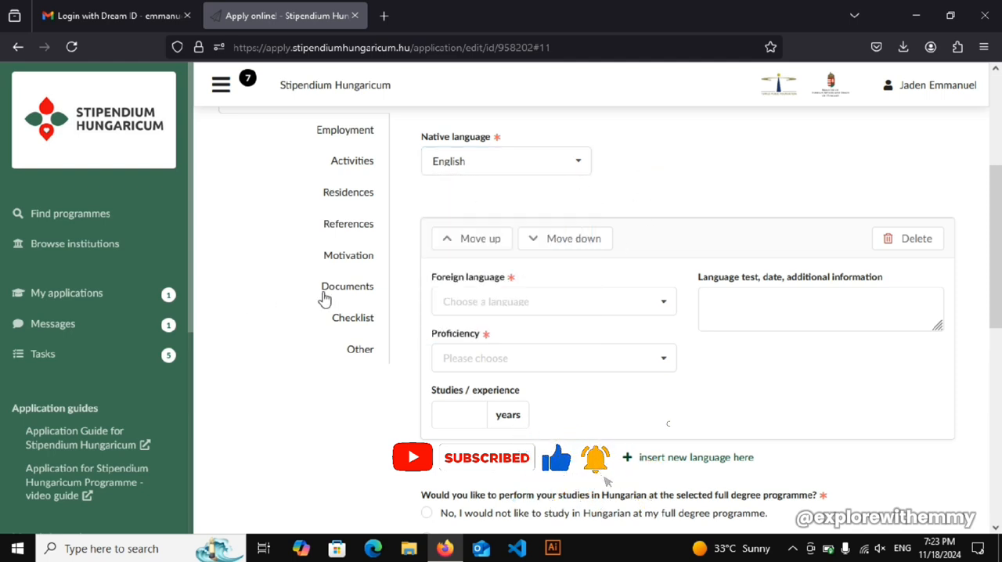
- Set the foreign language to English with B2 (independent user) proficiency
click(538, 308)
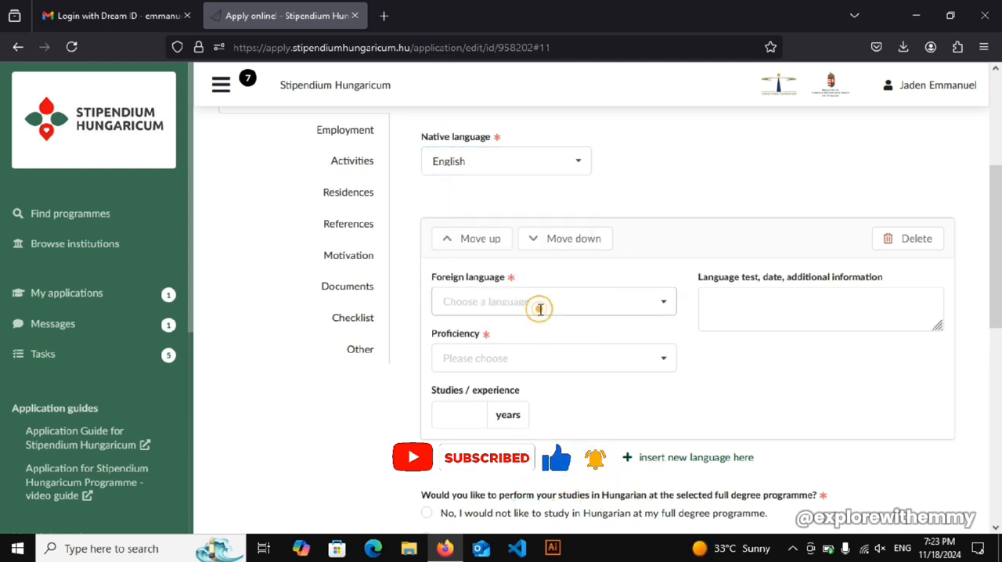
click(472, 330)
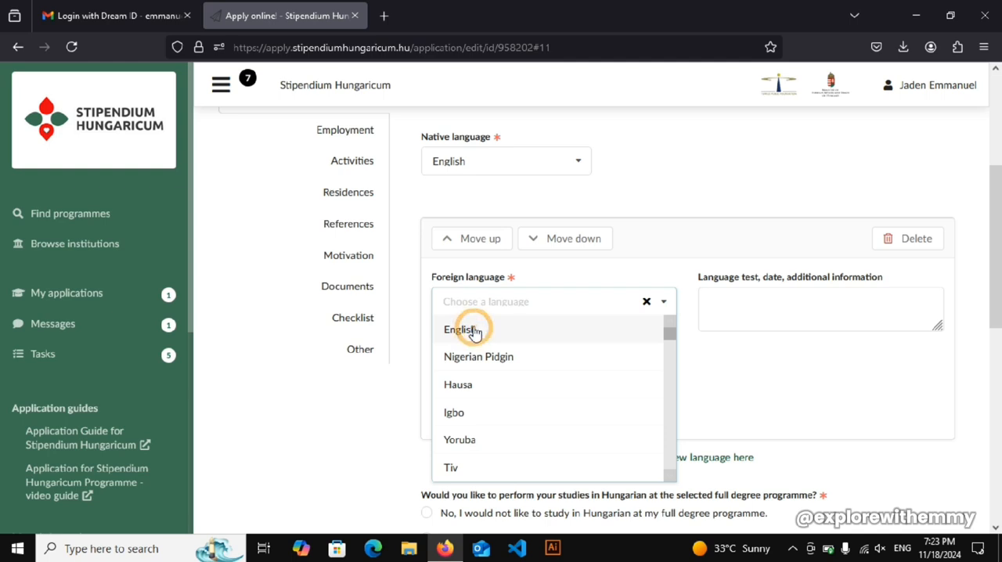
click(459, 354)
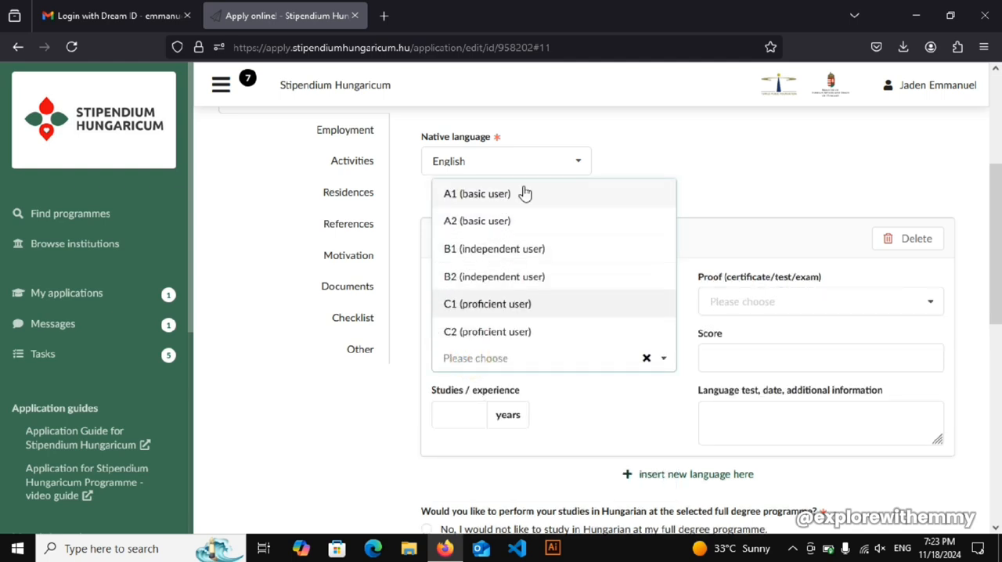
click(530, 276)
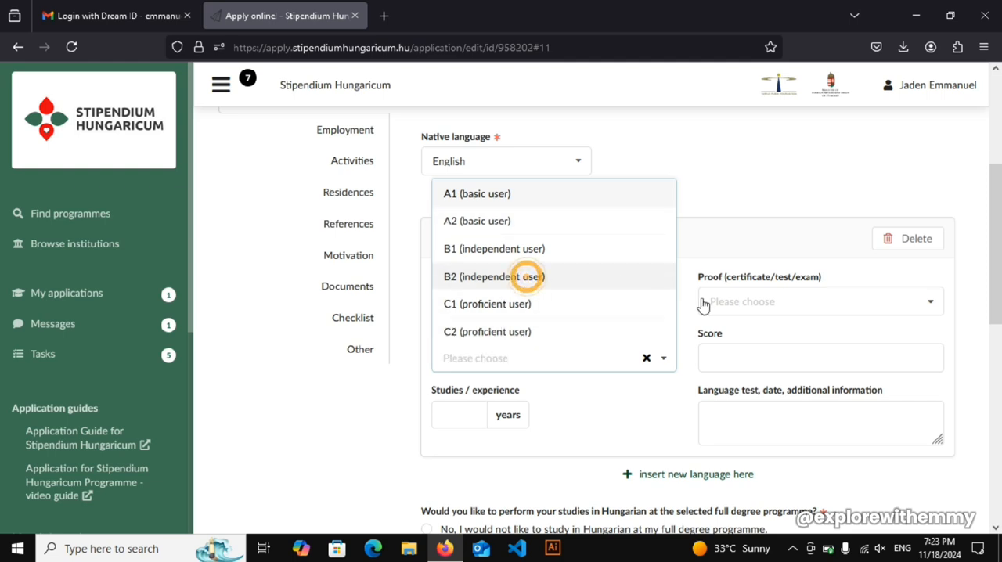
- Examine the English proof options, the experience and additional information fields, and the question about studying in Hungarian, leaving them unfilled
click(928, 308)
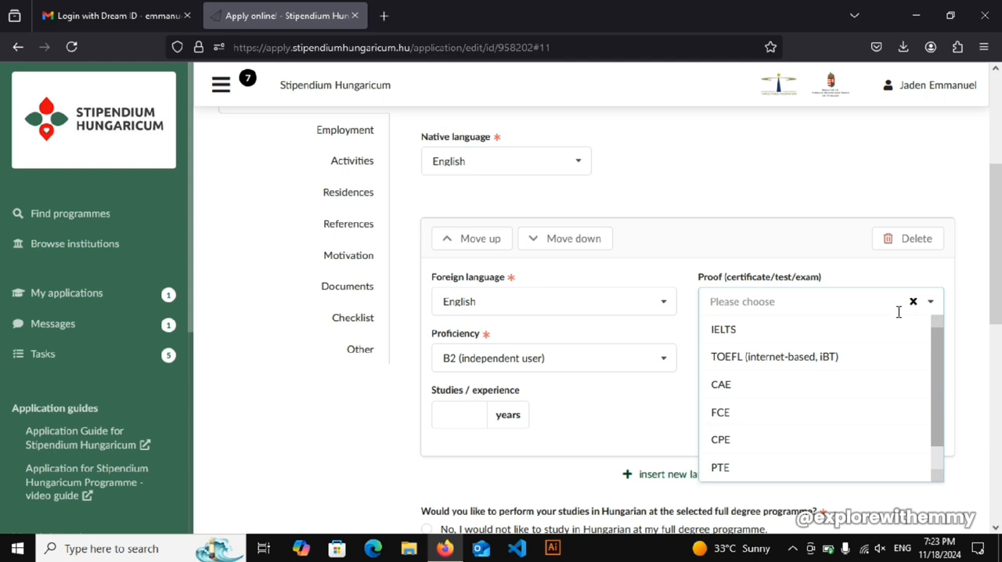
click(433, 417)
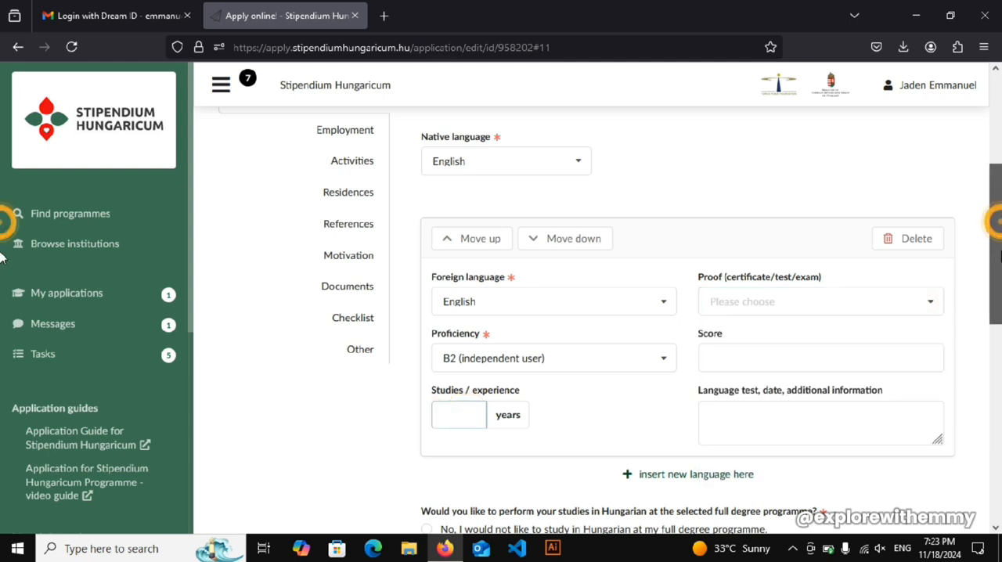
scroll(4, 259, down, 2)
click(774, 343)
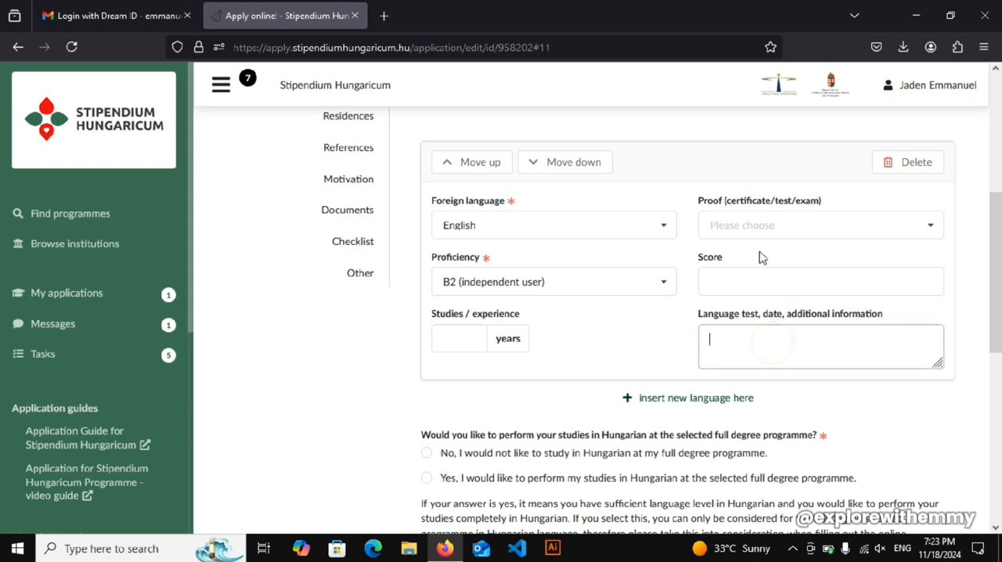
click(754, 224)
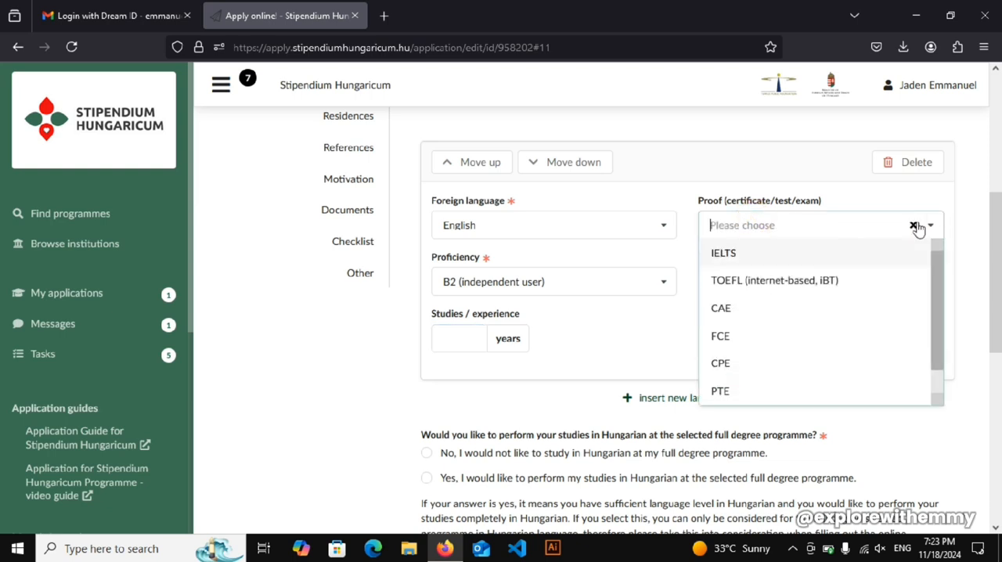
click(970, 270)
click(735, 345)
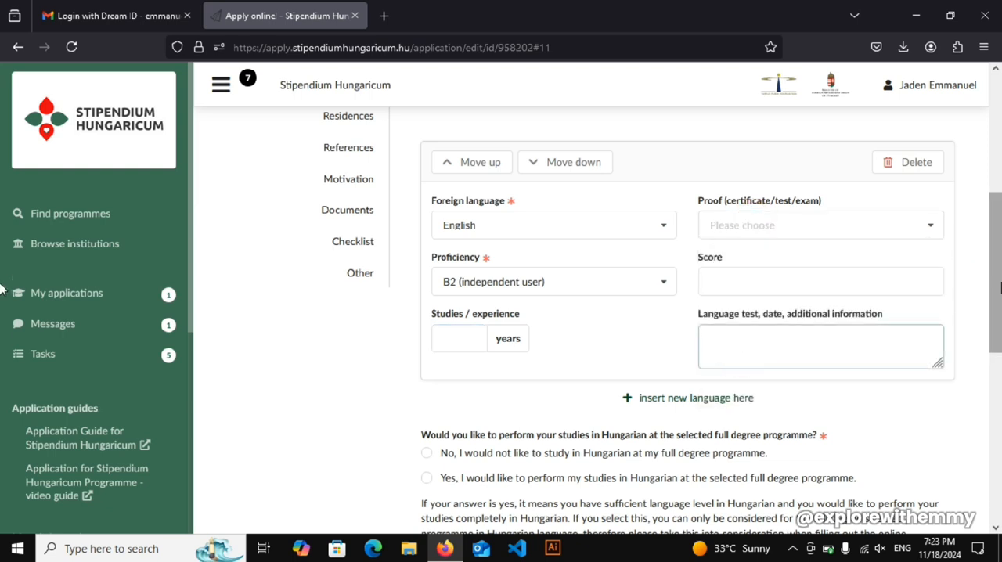
drag(997, 279, 997, 286)
click(720, 334)
click(717, 334)
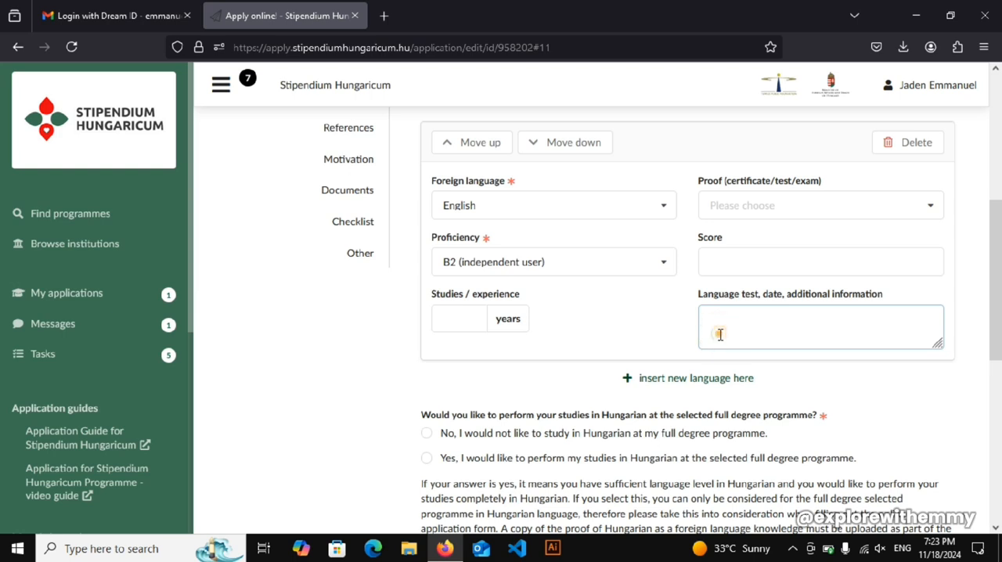
click(718, 334)
scroll(1000, 280, down, 2)
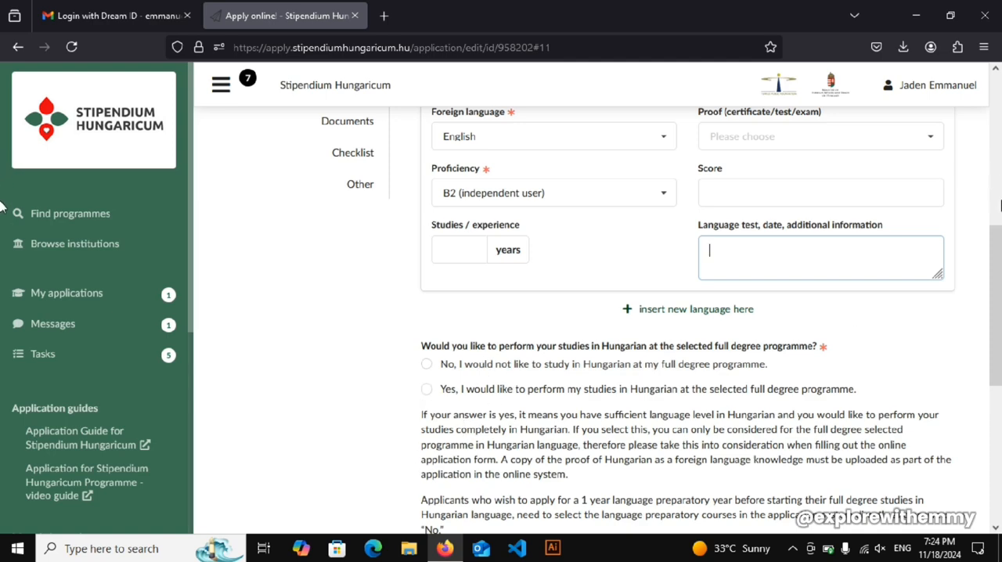
scroll(999, 205, down, 3)
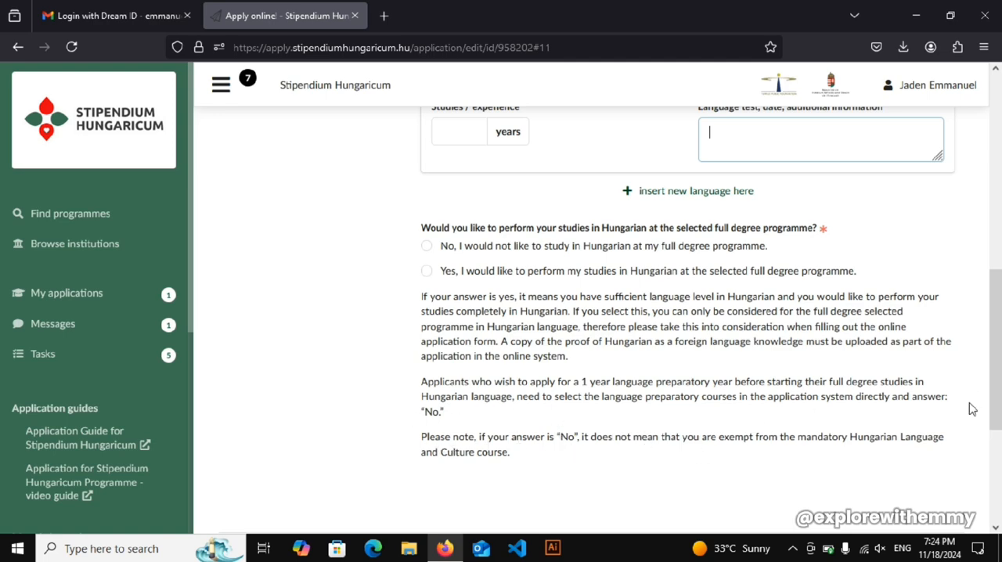
- Answer that the full degree programme would not be studied in Hungarian, and continue to the Employment page
drag(998, 397, 999, 388)
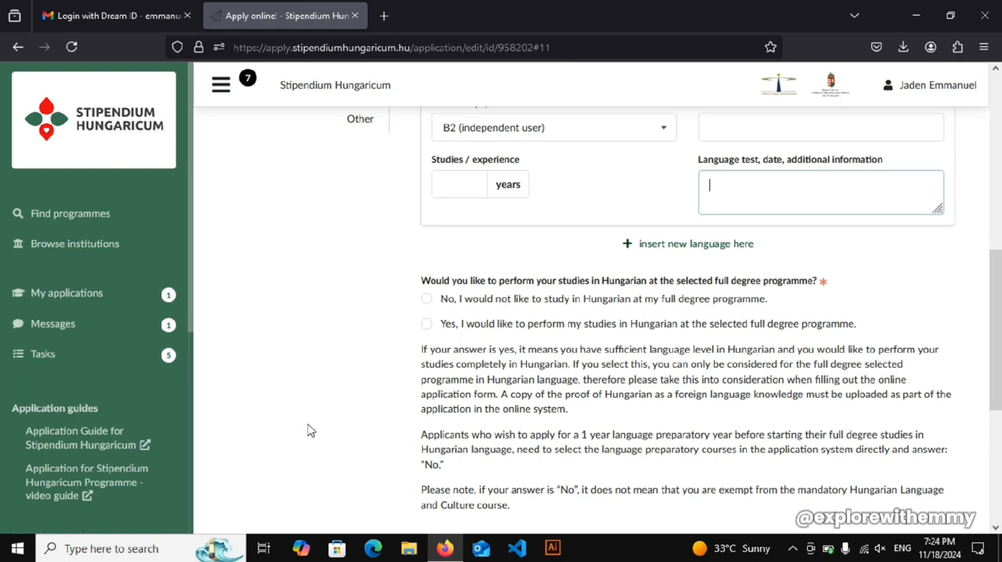
click(426, 301)
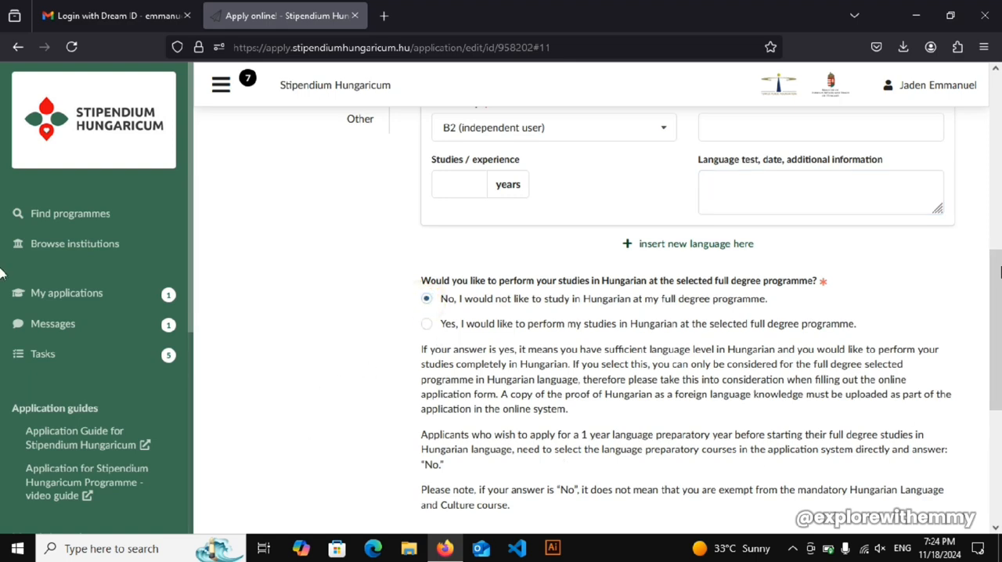
scroll(1, 286, down, 1)
scroll(332, 379, down, 3)
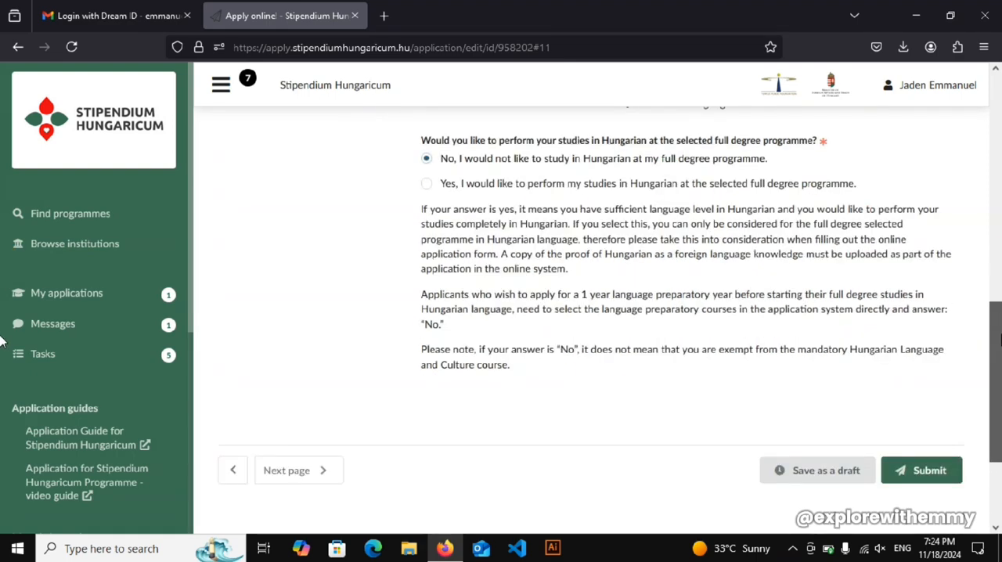
scroll(332, 380, down, 3)
click(281, 336)
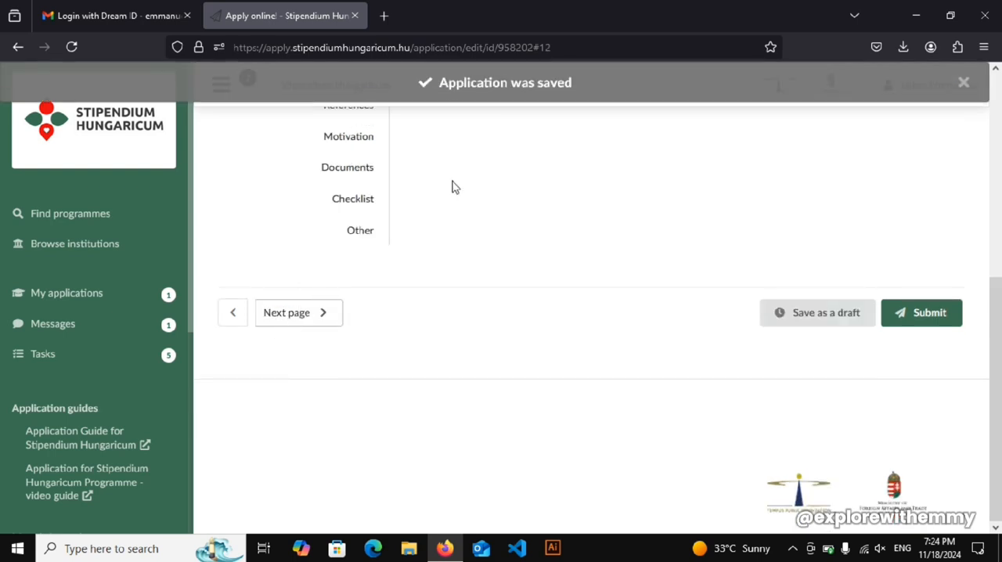
- Review the Employment section's instructions and insert a new work experience block
scroll(2, 313, up, 3)
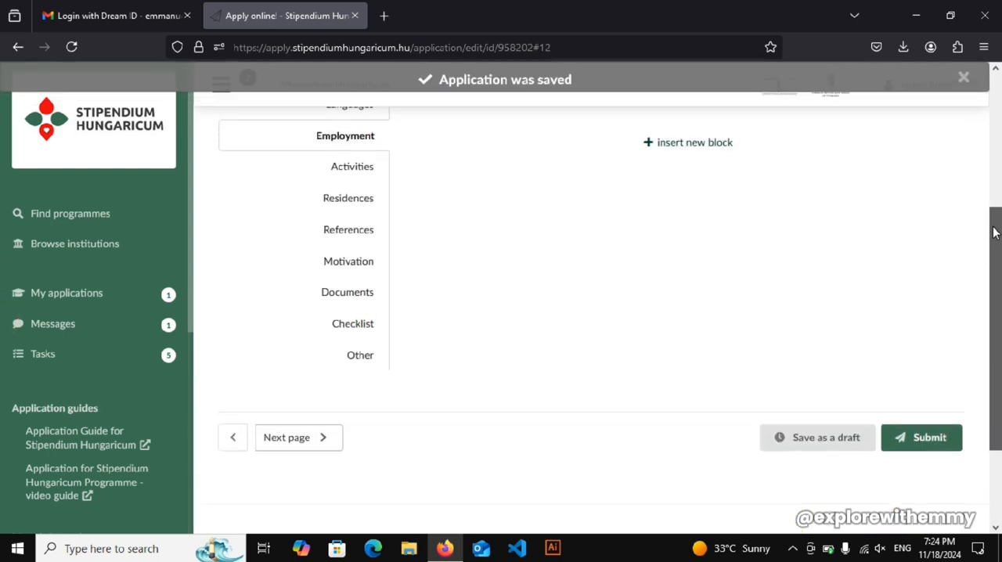
scroll(3, 157, up, 2)
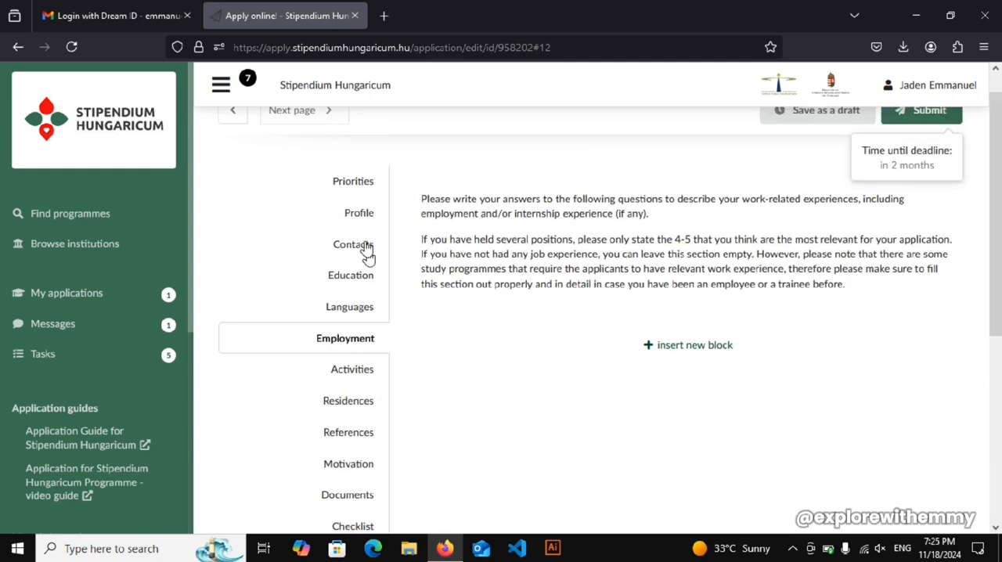
scroll(4, 327, down, 3)
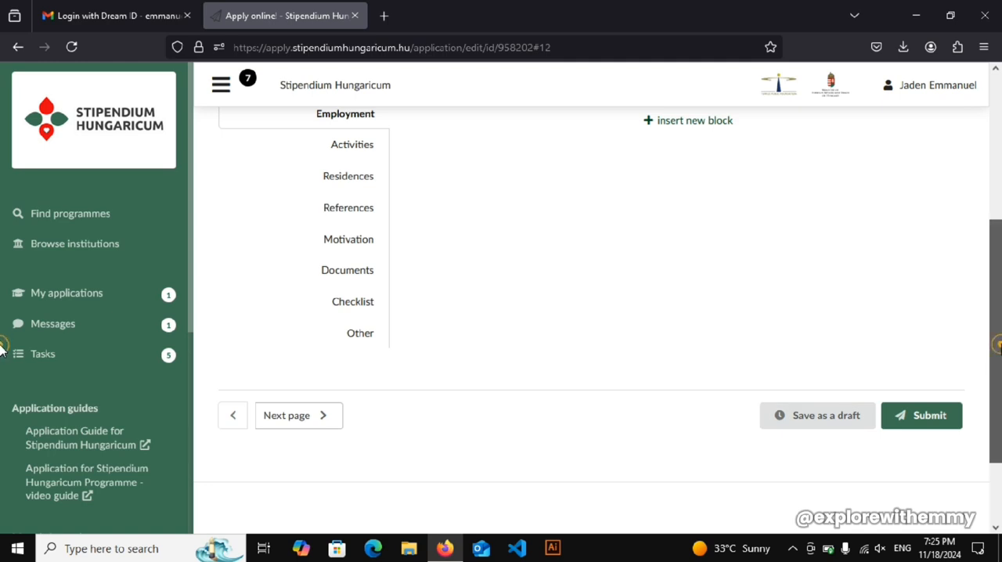
scroll(2, 337, up, 2)
drag(999, 312, 999, 344)
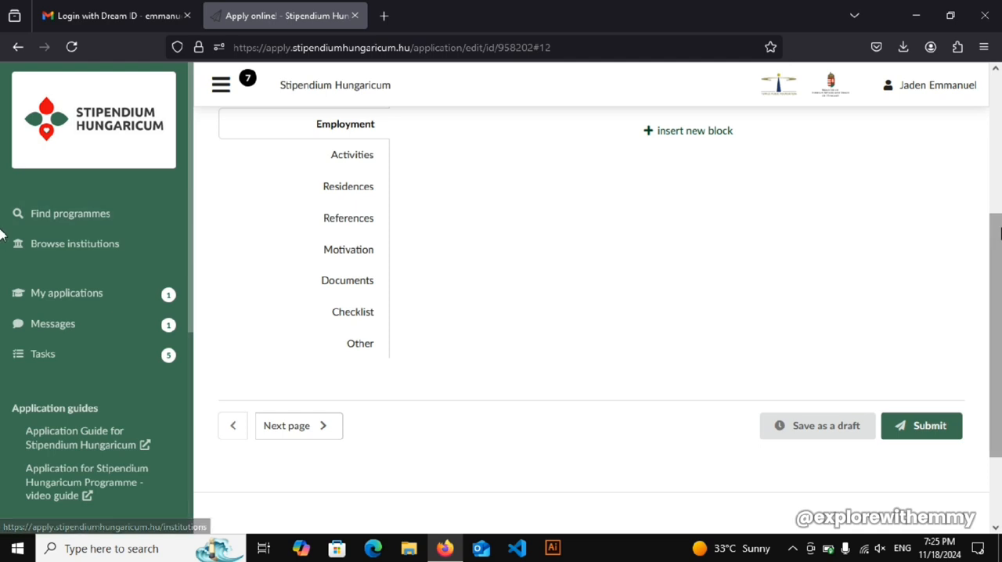
drag(999, 238, 998, 168)
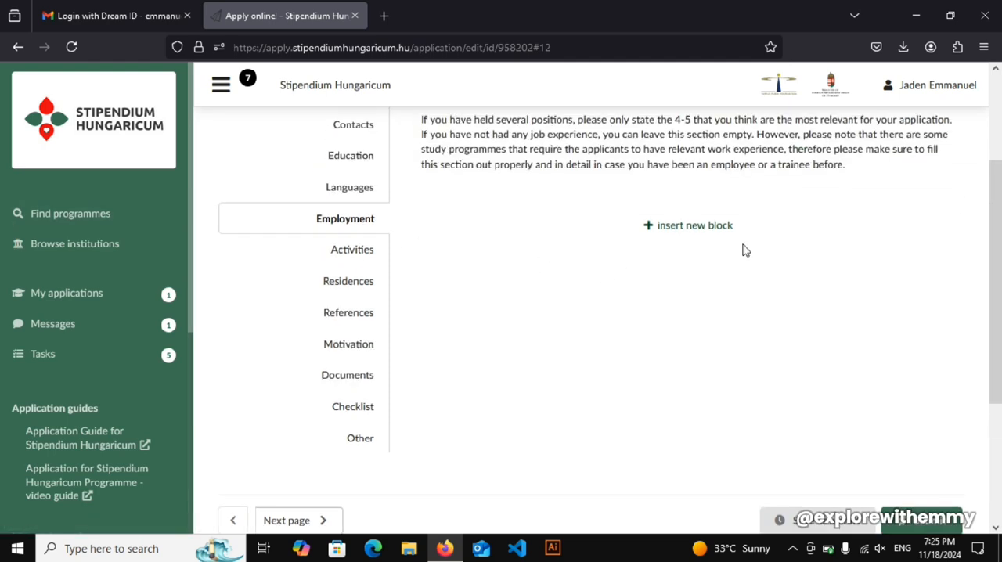
scroll(998, 226, up, 3)
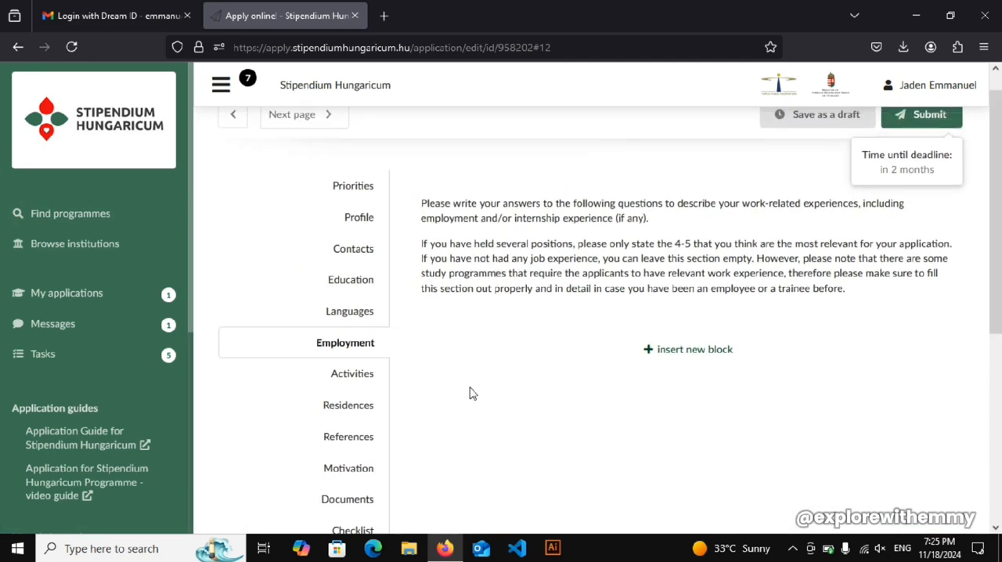
click(680, 356)
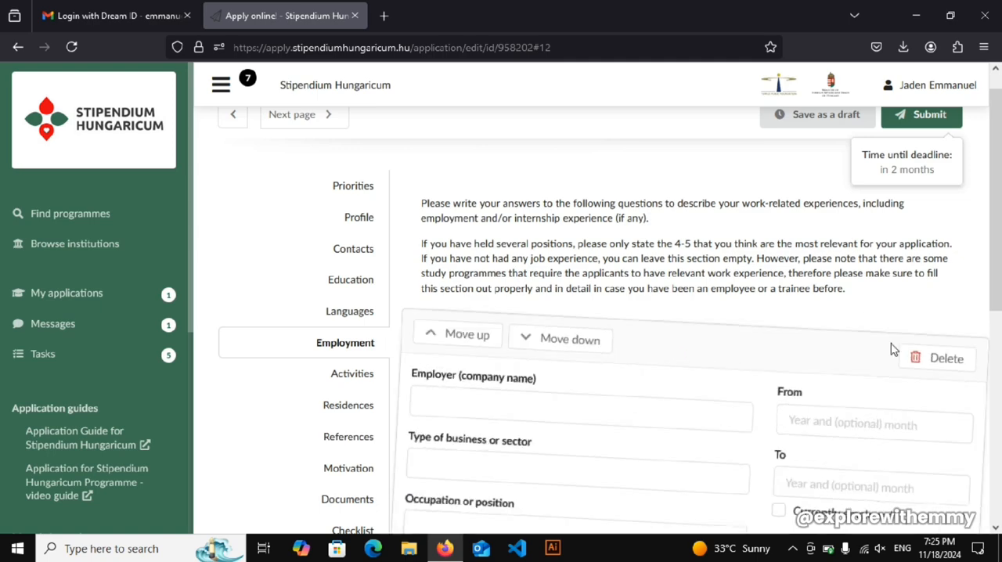
- Examine the employer, business type, occupation, responsibilities and date fields of the employment block, leaving them unfilled
scroll(998, 338, down, 3)
click(507, 265)
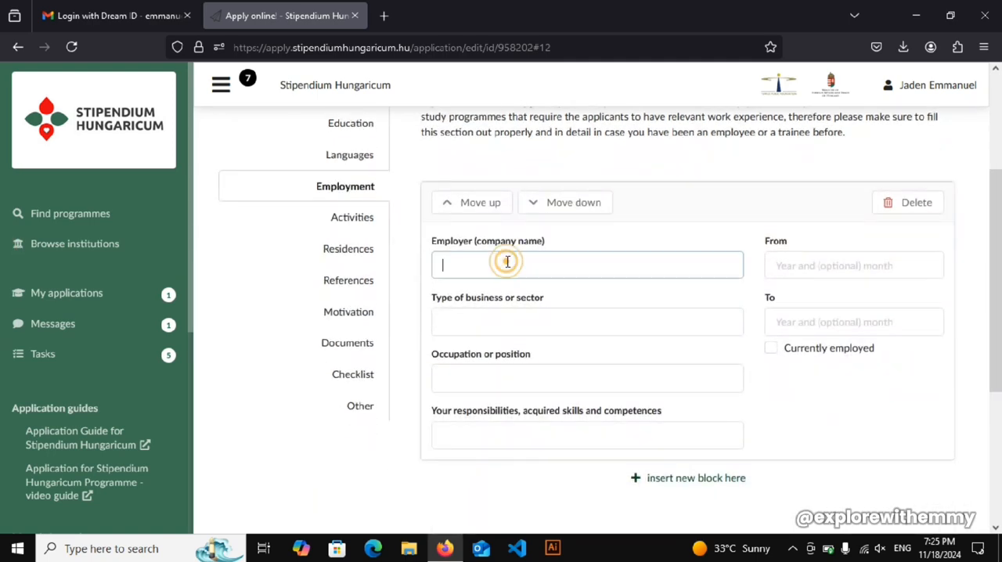
click(545, 323)
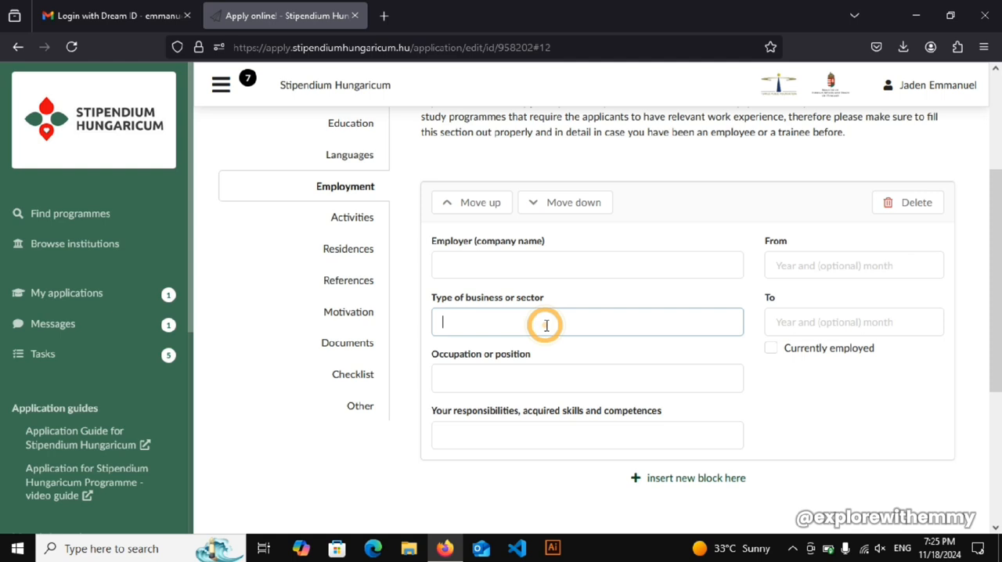
click(524, 361)
click(795, 260)
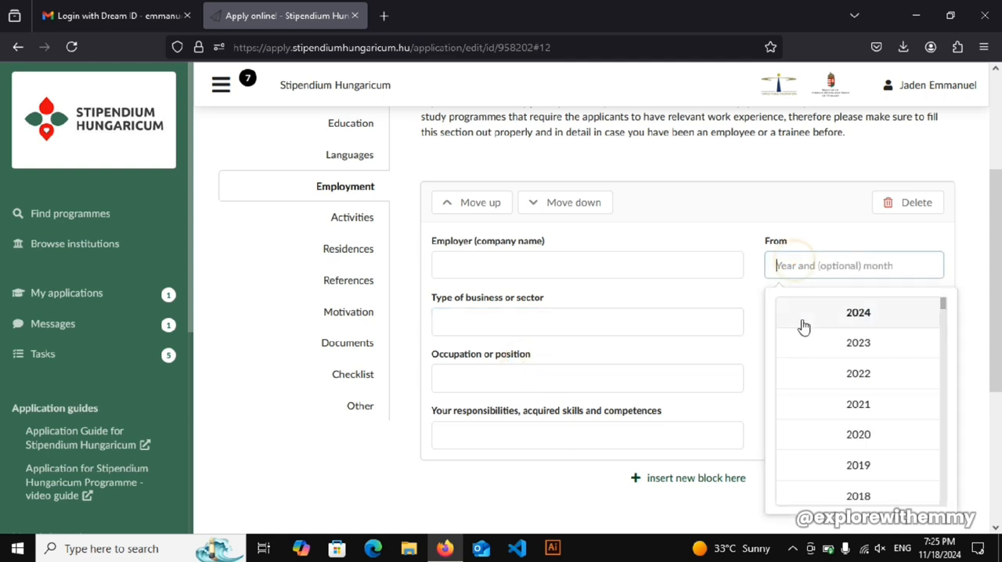
click(715, 292)
click(490, 382)
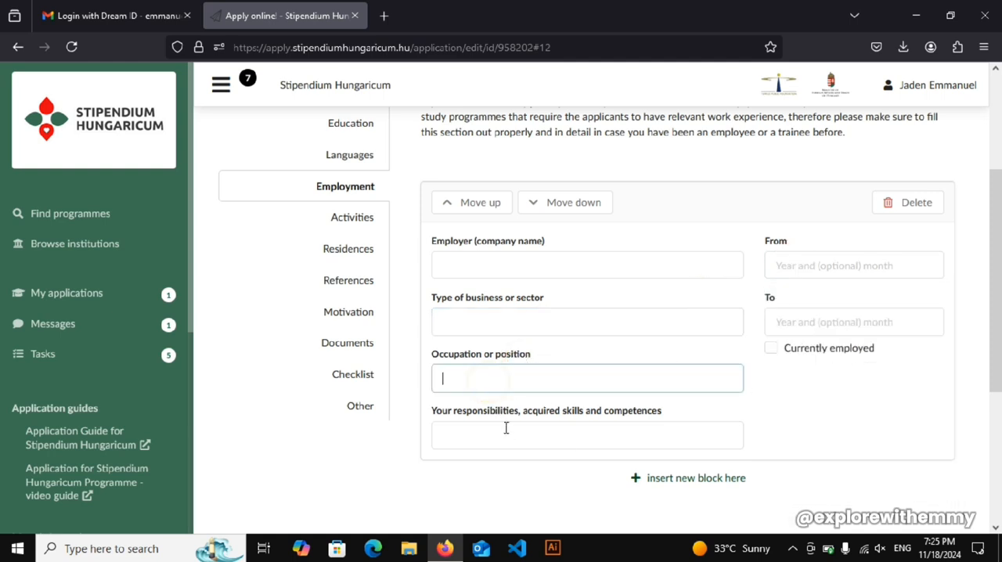
scroll(994, 281, down, 3)
scroll(990, 286, up, 1)
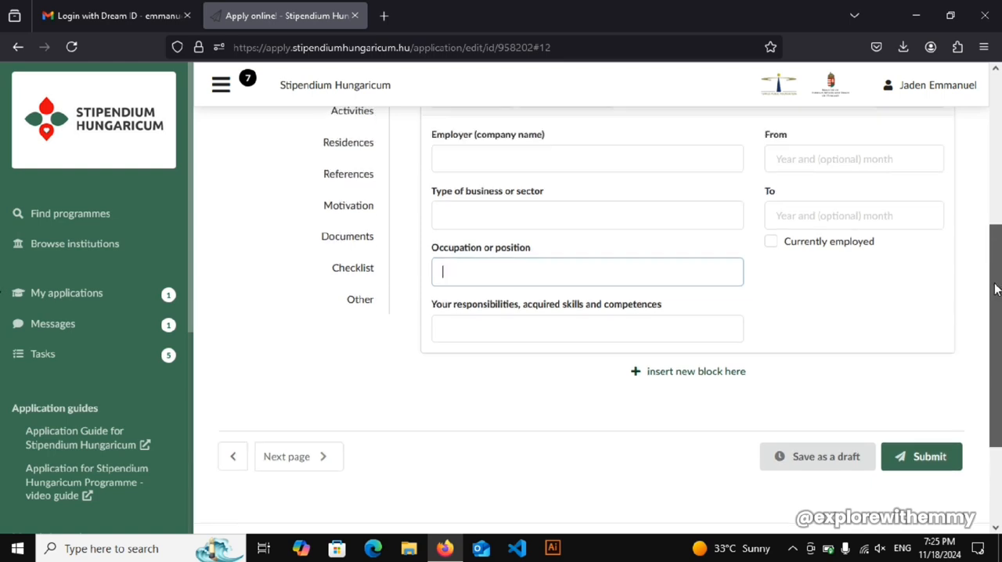
click(482, 342)
scroll(797, 323, up, 1)
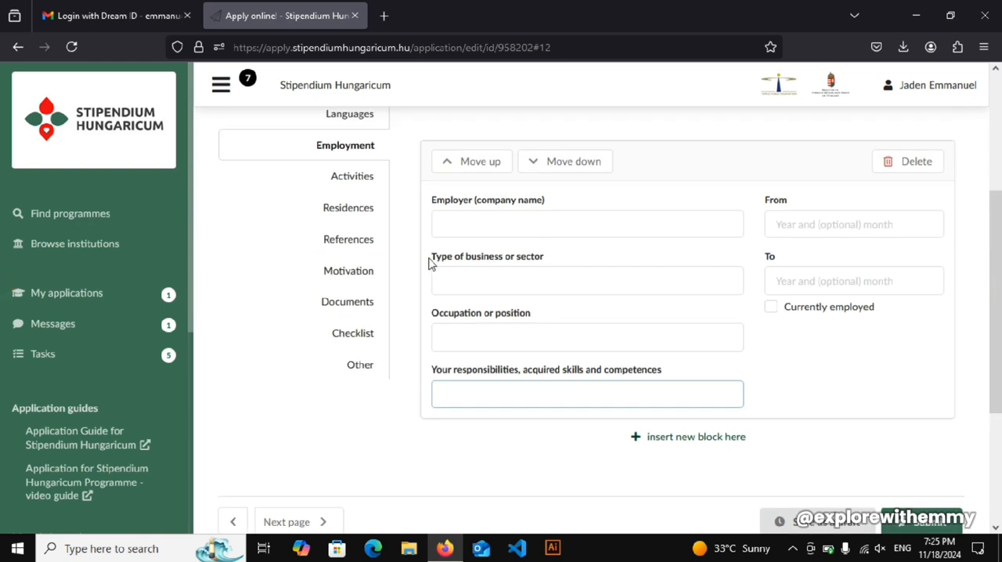
- Open the Activities section and insert a new activity block
click(363, 177)
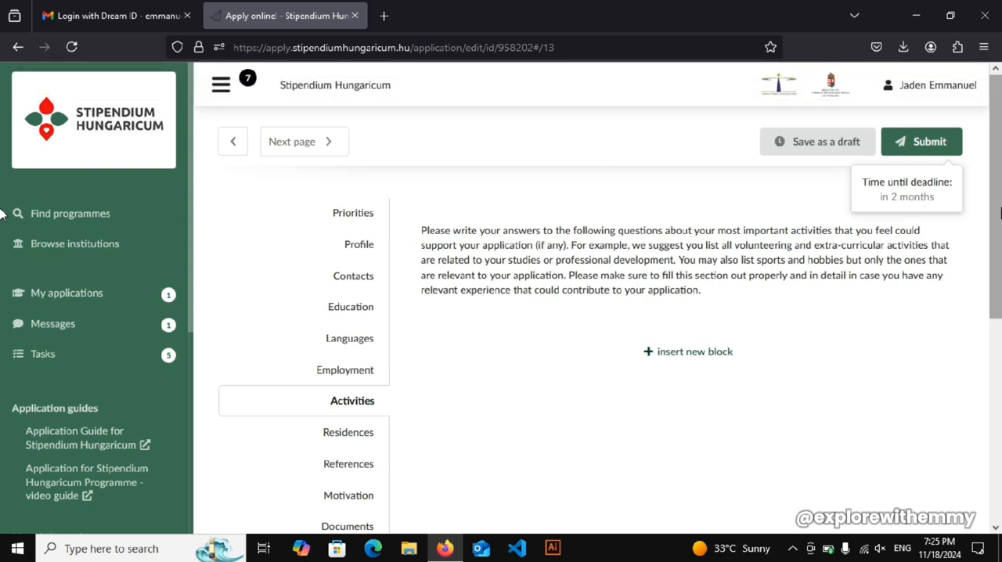
scroll(999, 192, down, 1)
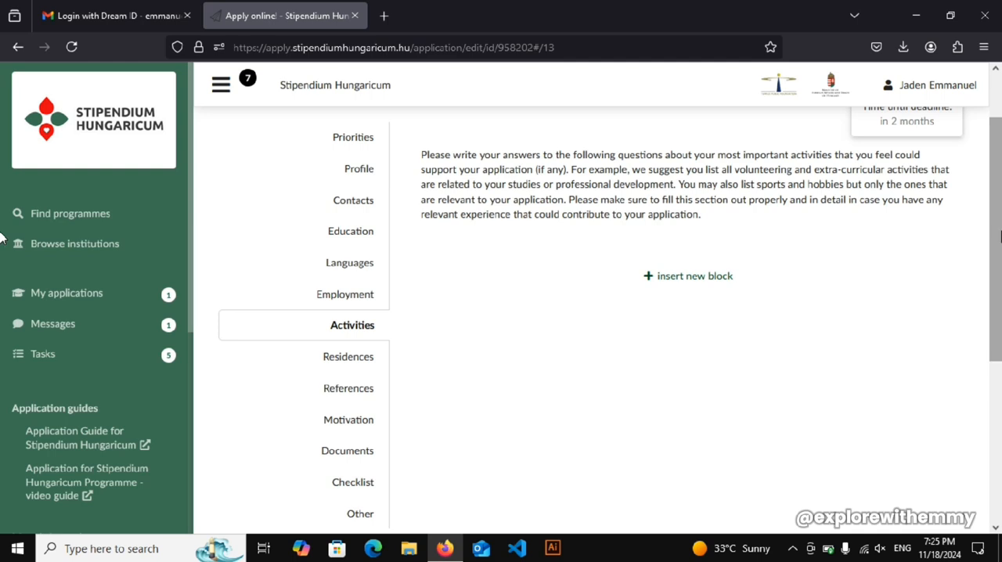
scroll(997, 231, down, 1)
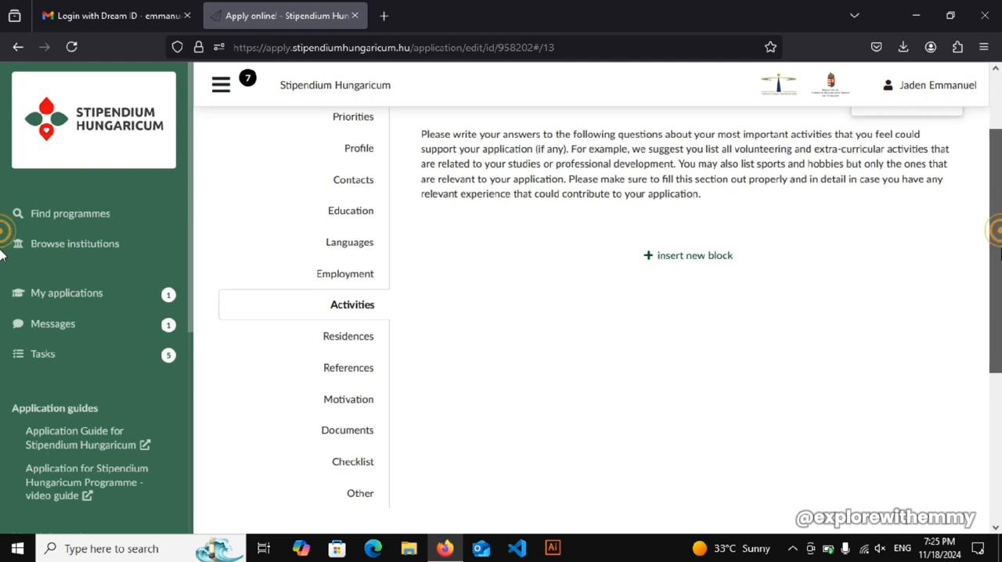
click(664, 248)
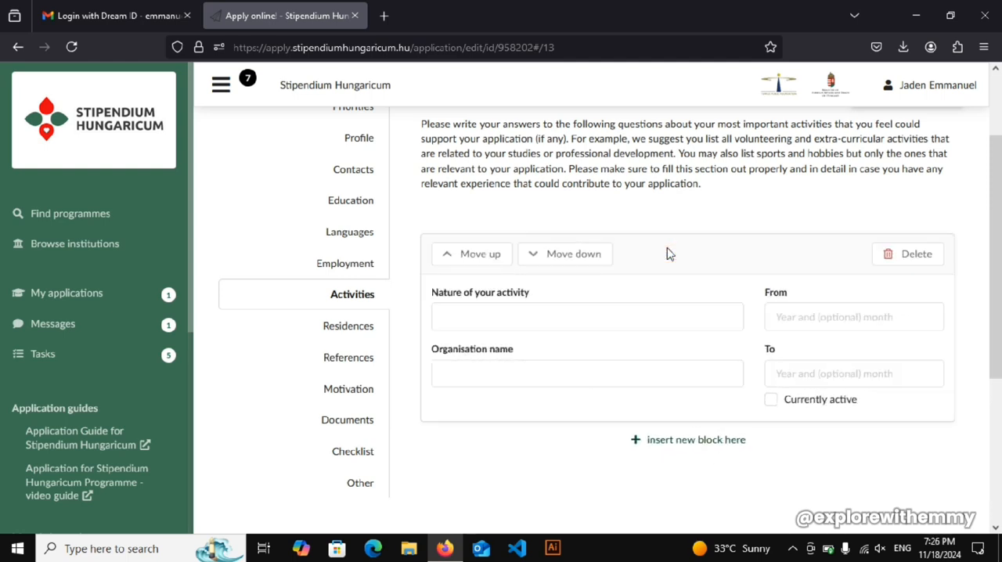
click(609, 314)
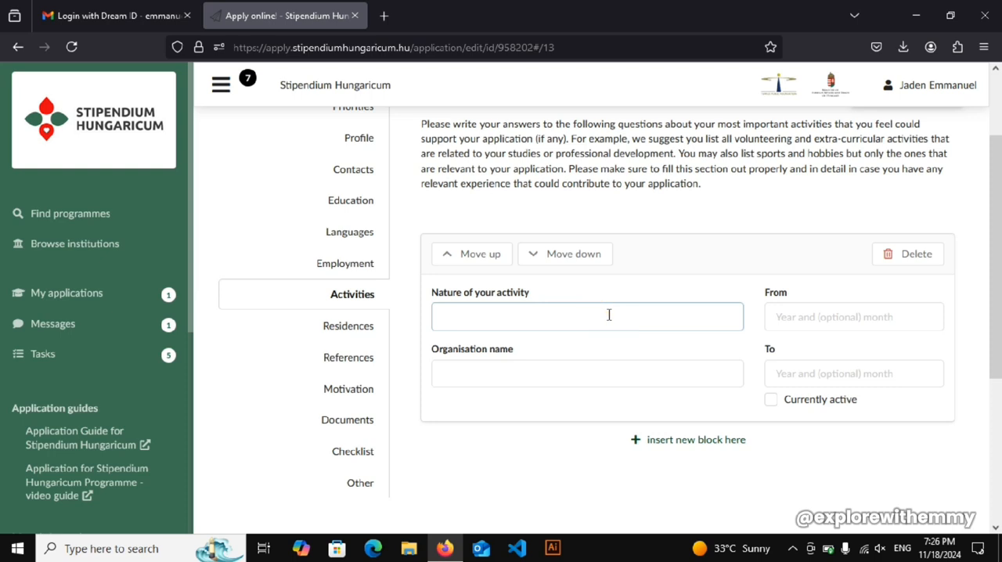
text(CODIUNG)
key(BackSpace)
key(BackSpace)
key(BackSpace)
key(BackSpace)
key(BackSpace)
- Examine the activity block's organisation name, start date and nature of activity fields, leaving them unfilled
click(547, 373)
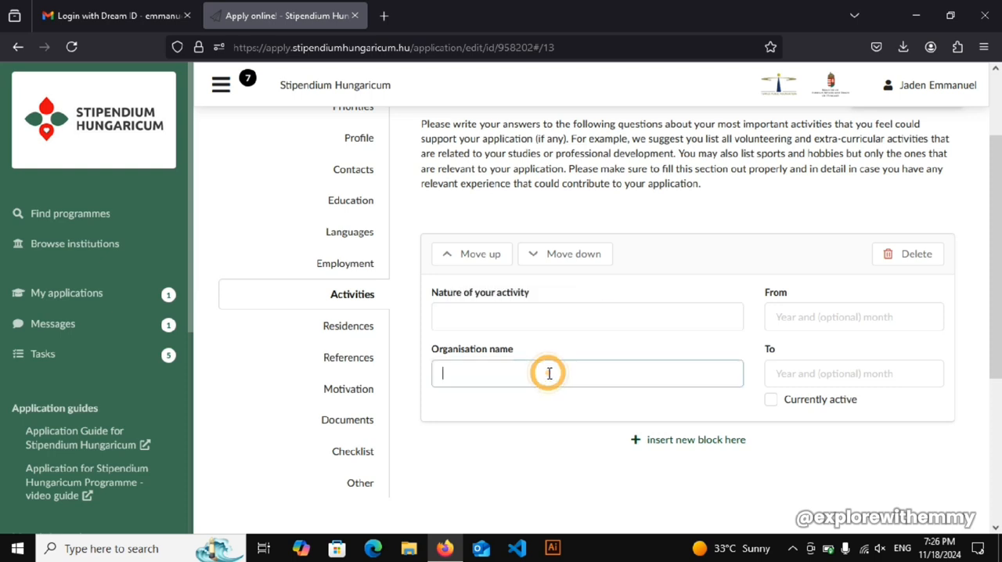
click(795, 315)
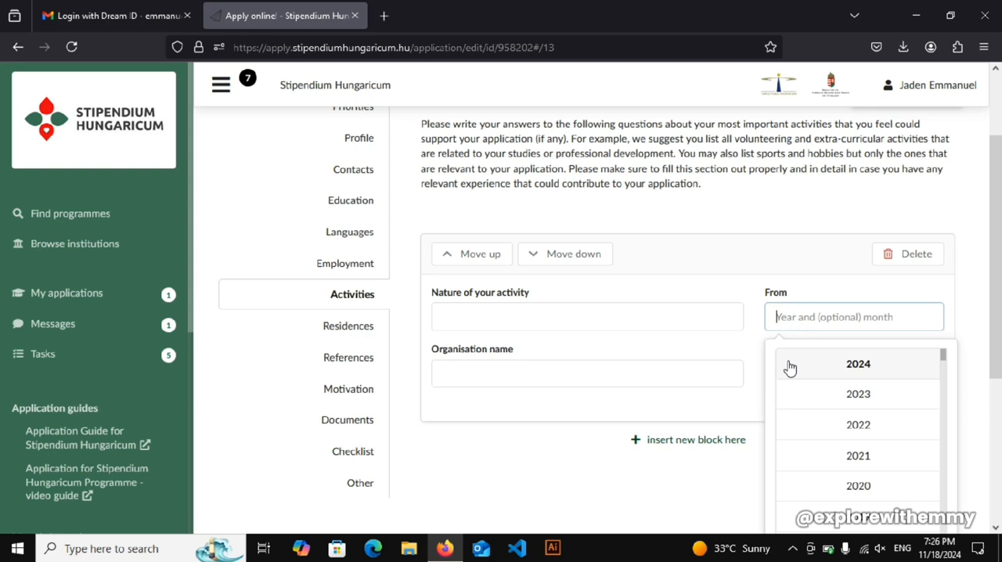
click(706, 344)
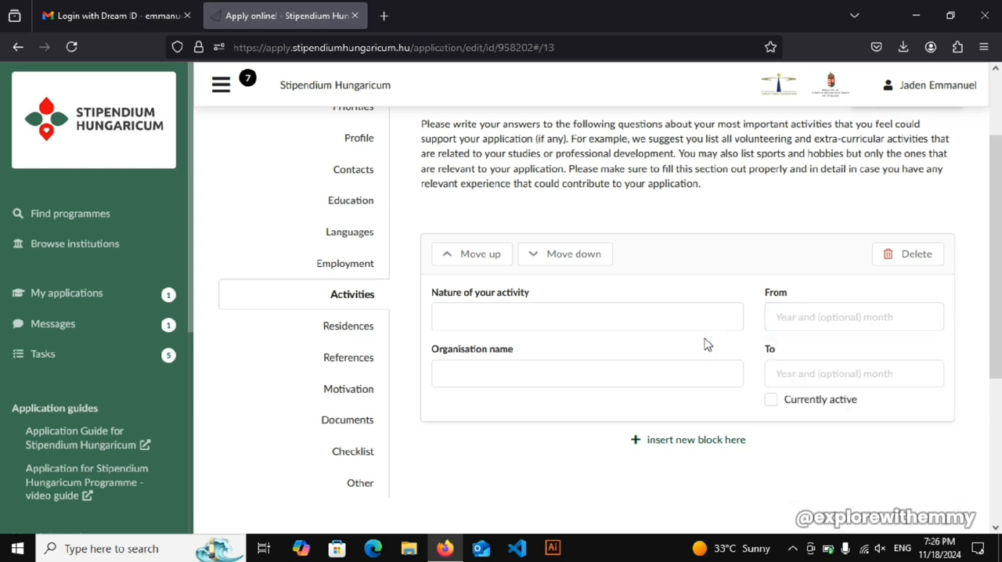
click(707, 344)
click(490, 312)
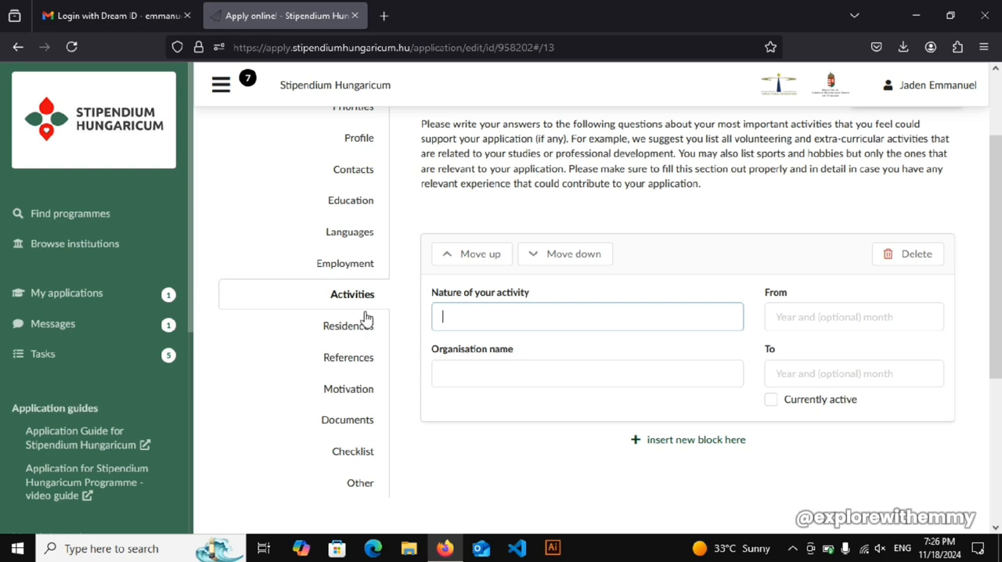
- Open the Residences section and insert a new residence block
click(333, 328)
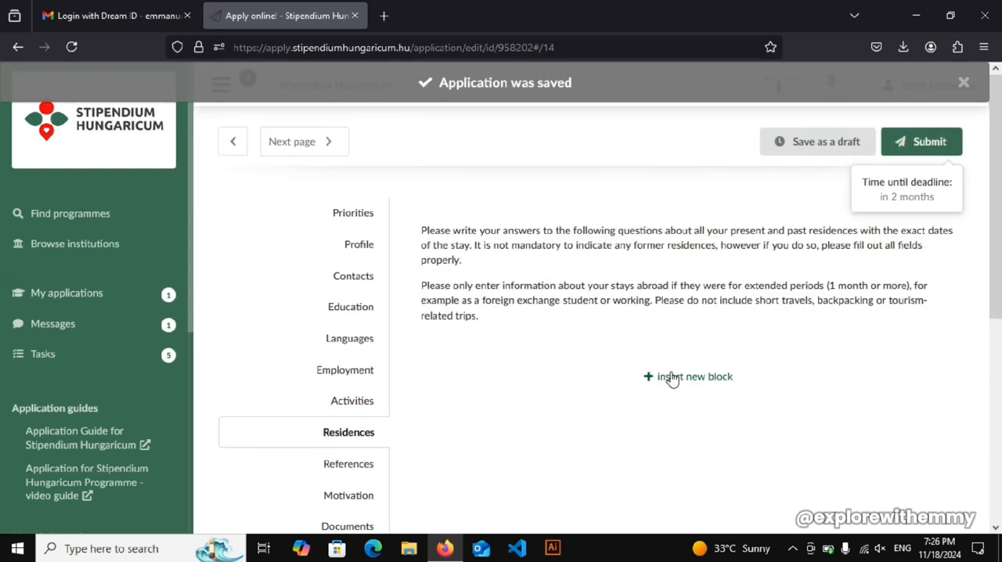
click(671, 376)
scroll(486, 261, down, 1)
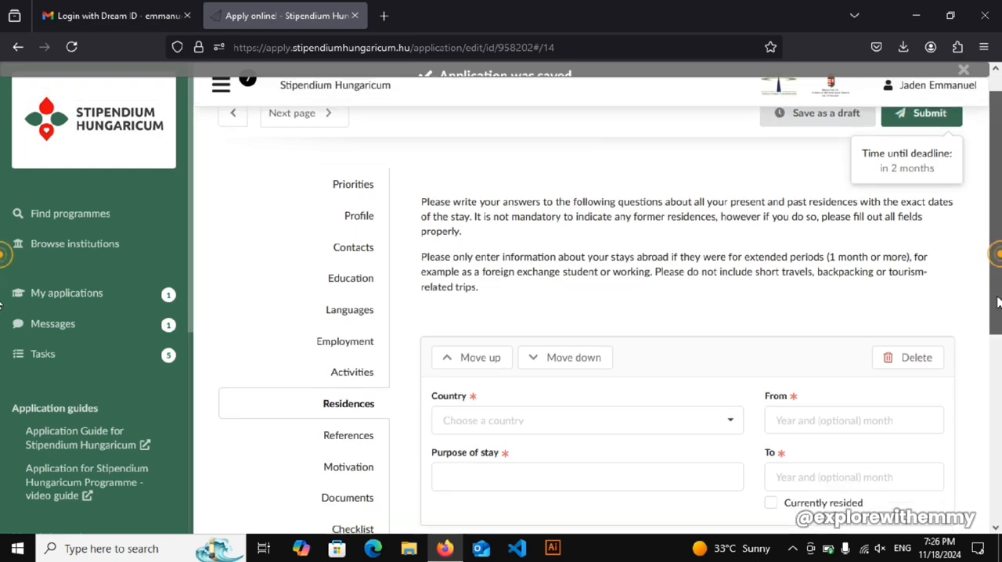
- Set the start date of the residence block to 2024, leaving the country unselected
click(474, 358)
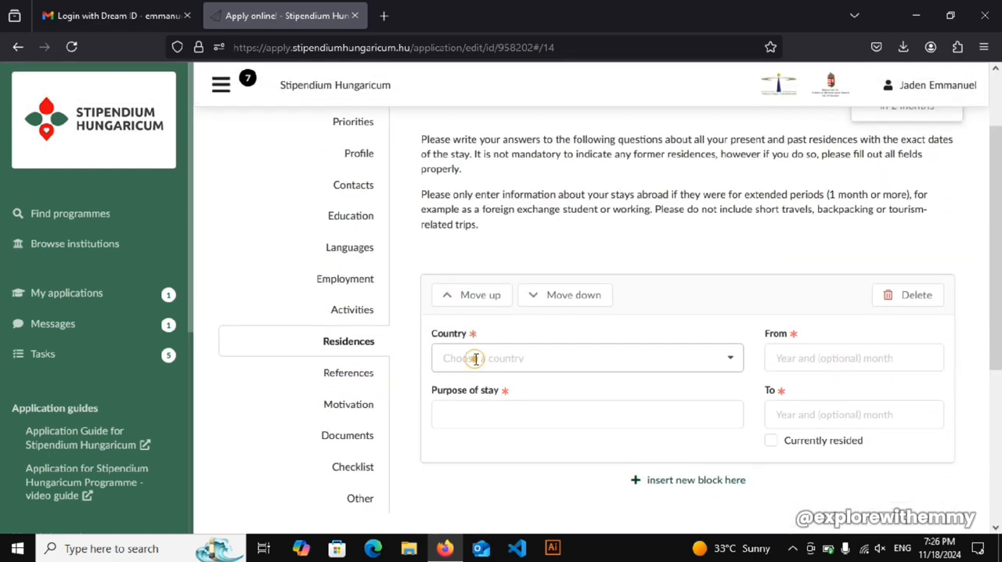
click(816, 356)
click(798, 405)
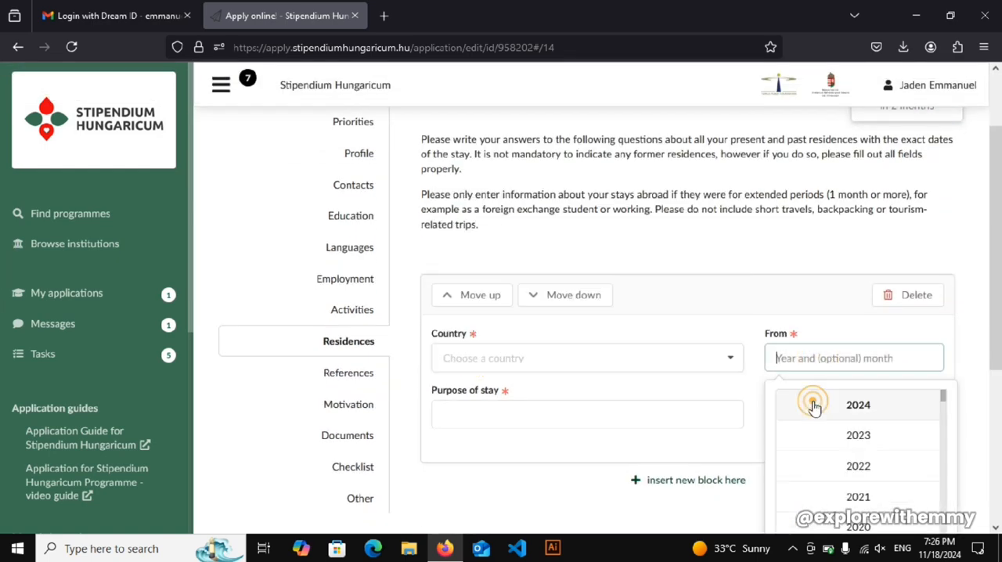
click(496, 404)
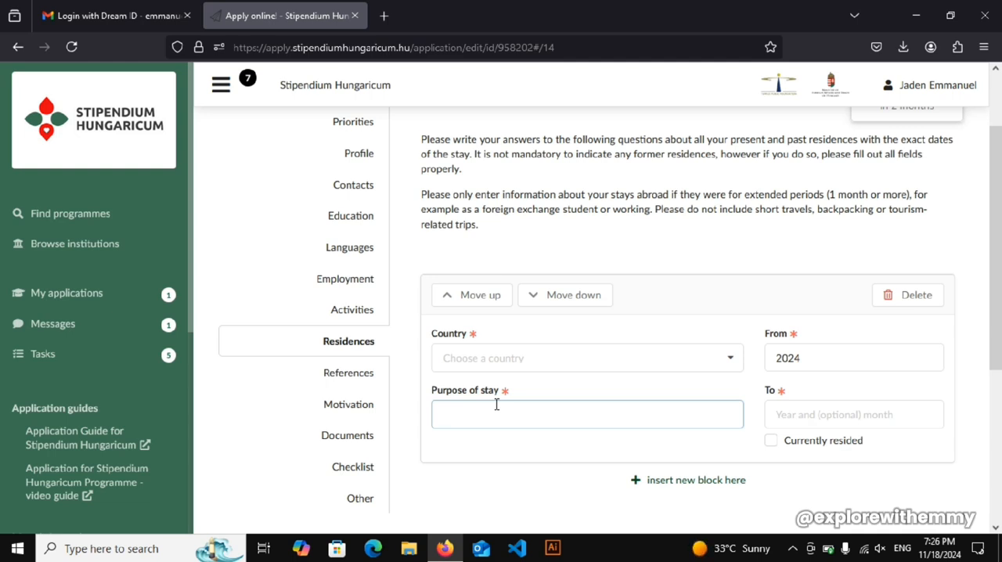
text(PER)
key(BackSpace)
text(Wor)
key(BackSpace)
key(BackSpace)
key(BackSpace)
- Open the References section and review the form for inviting referees
click(338, 372)
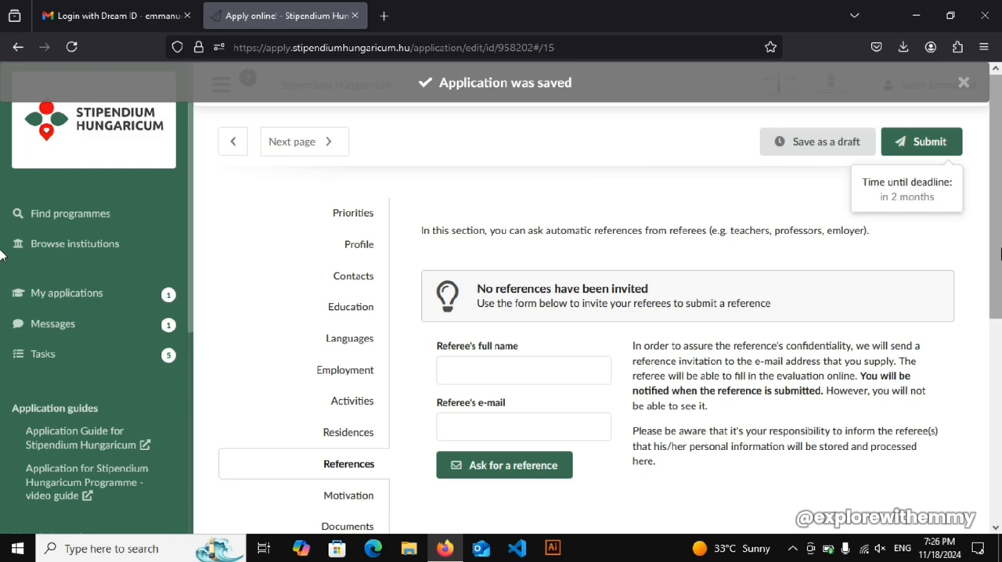
scroll(989, 345, down, 2)
scroll(989, 345, down, 1)
scroll(986, 342, up, 3)
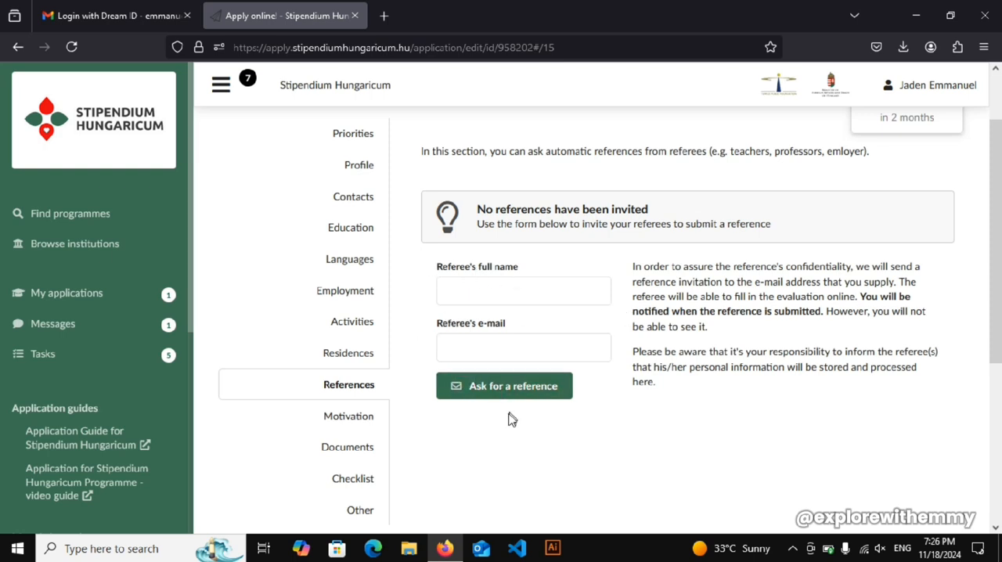
- Try to ask for a reference with the referee's full name and e-mail left blank
click(487, 394)
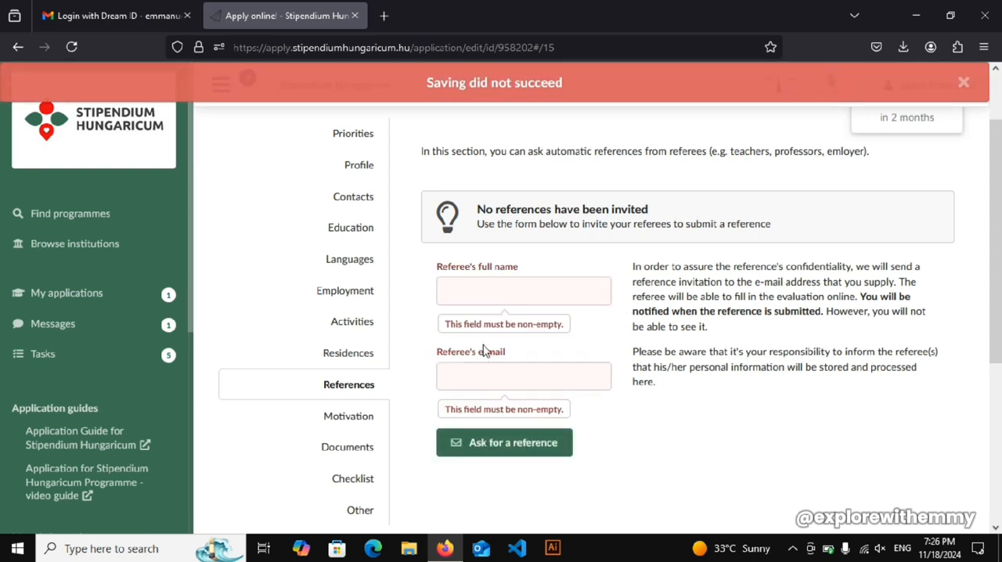
click(470, 289)
click(456, 380)
drag(998, 351, 972, 385)
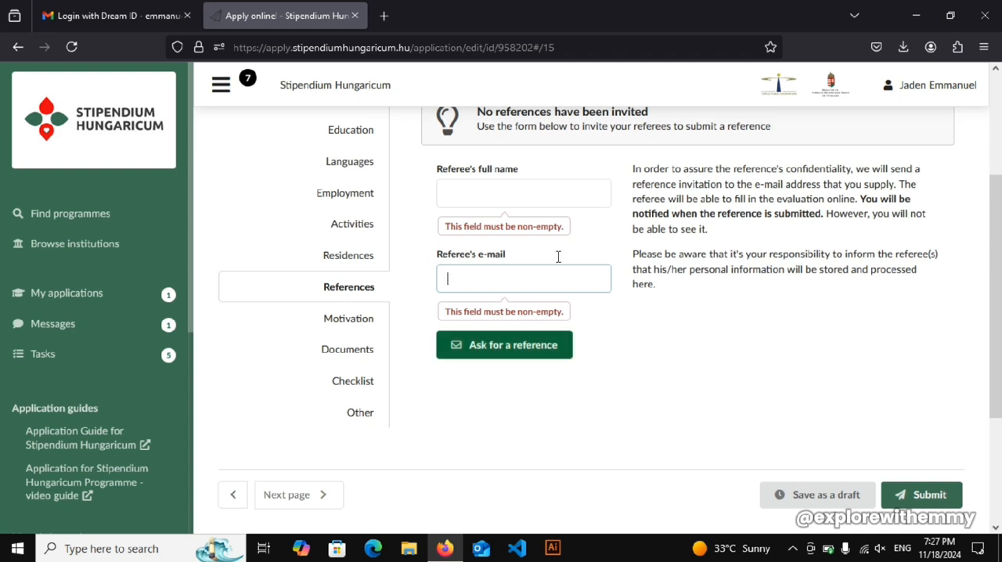
- Fill in the referee's full name in the reference invitation form
click(452, 199)
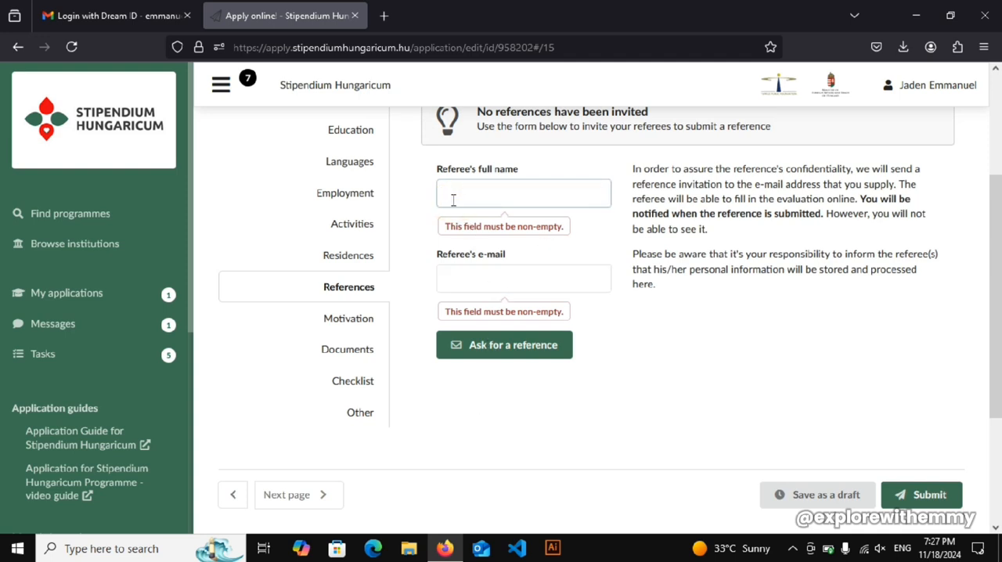
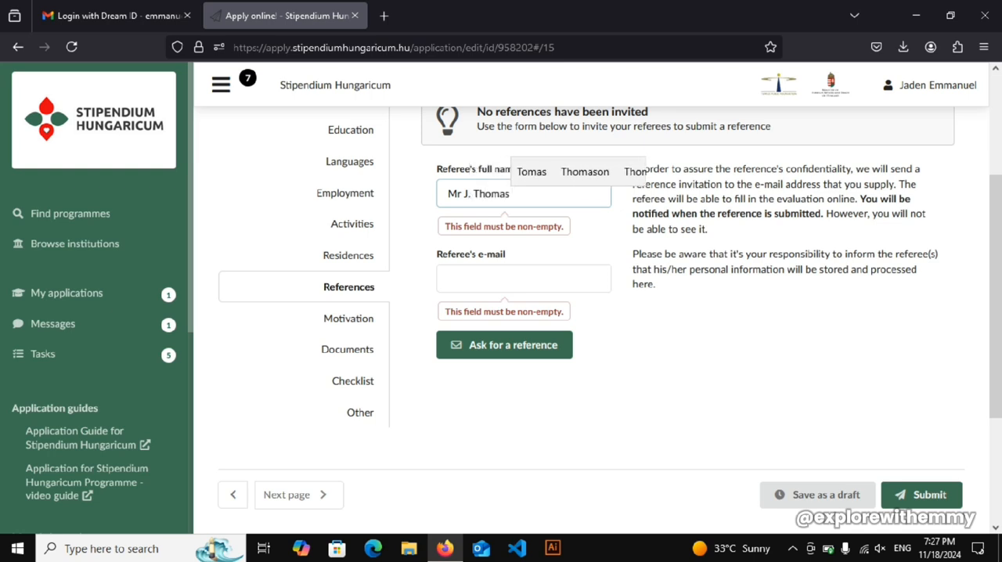
- Enter the referee's e-mail address and ask for the reference
key(Tab)
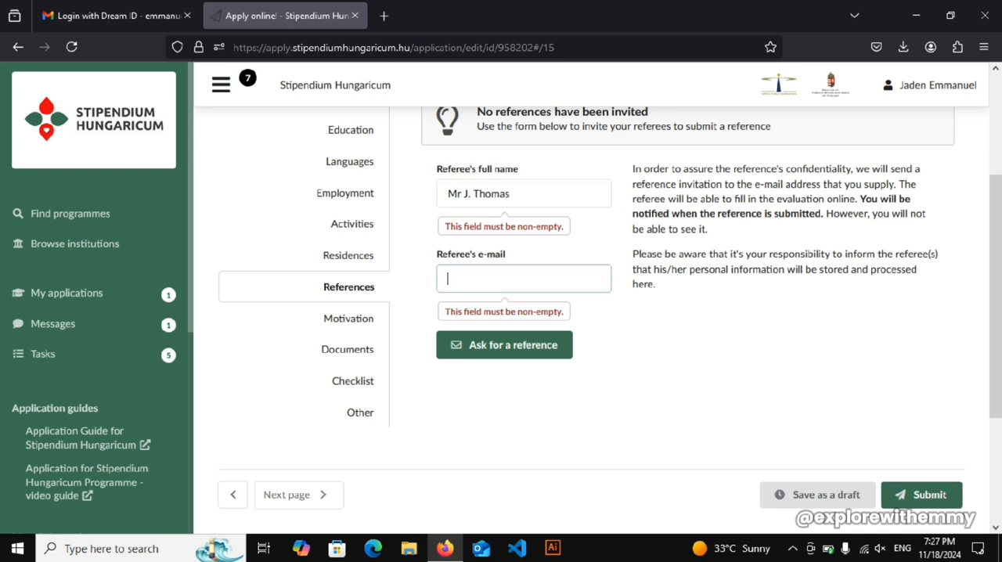
text(e)
key(BackSpace)
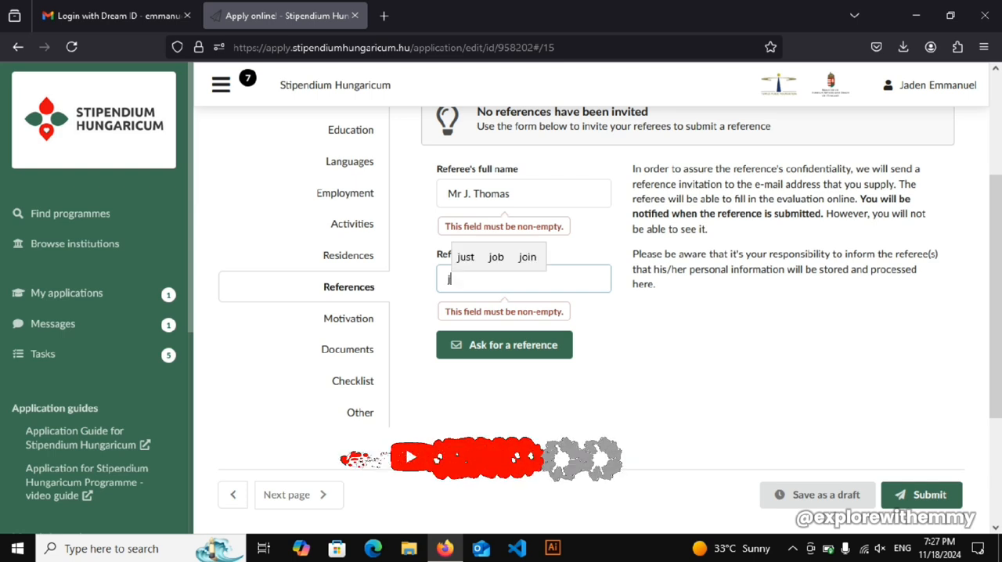
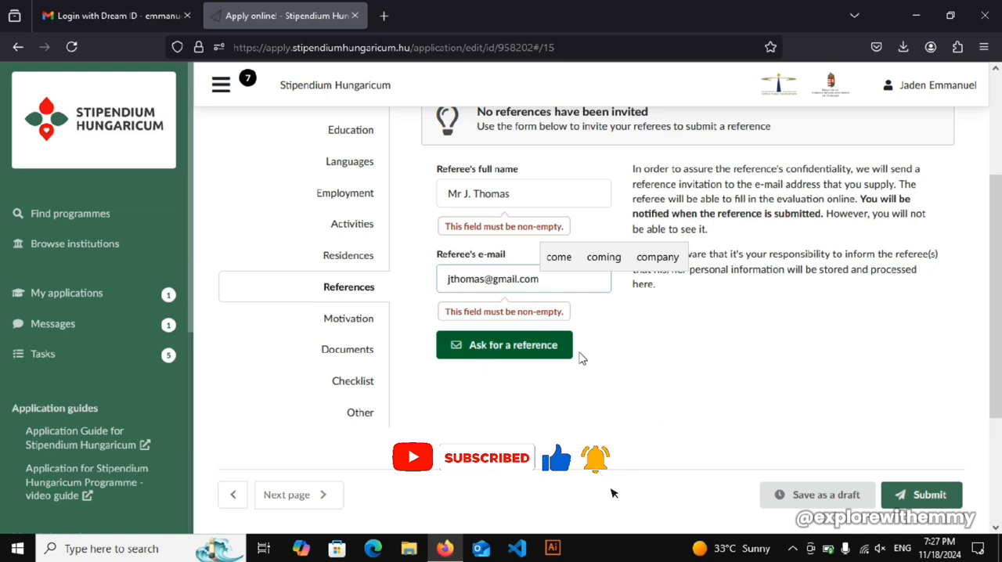
click(526, 350)
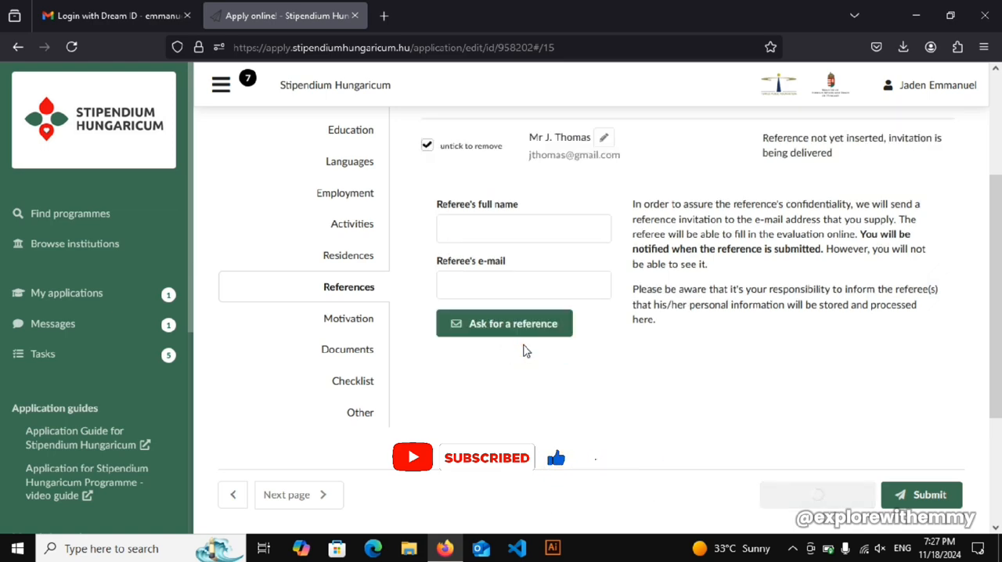
- Review the invited referee's entry, its invitation status and the note about reference confidentiality
drag(992, 244, 998, 213)
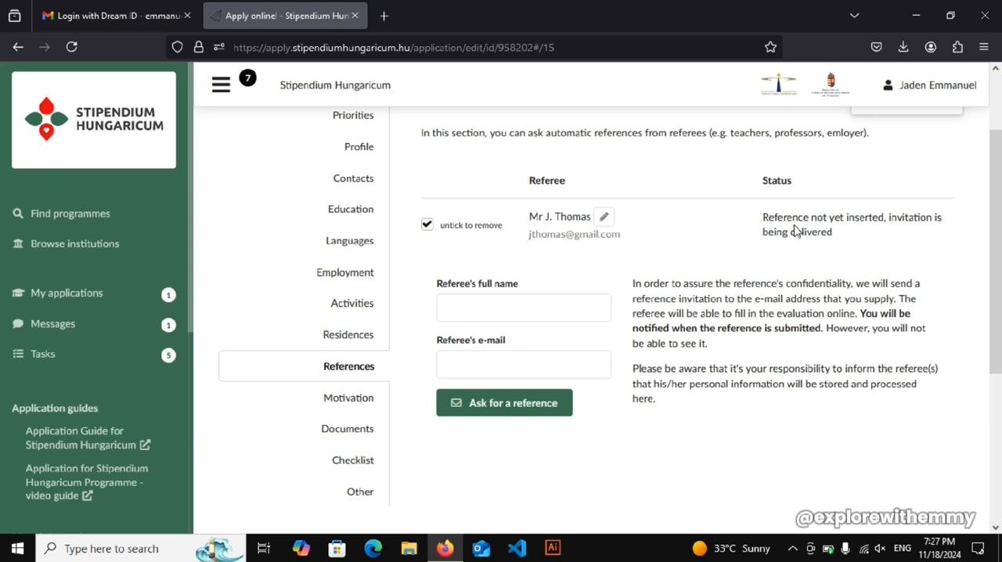
drag(763, 218, 863, 237)
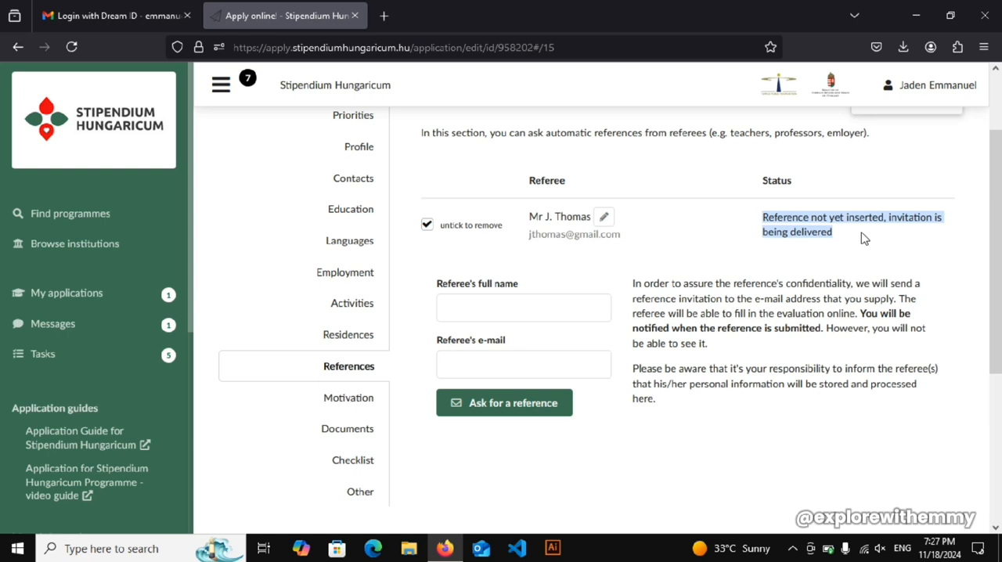
drag(536, 235, 859, 252)
click(858, 251)
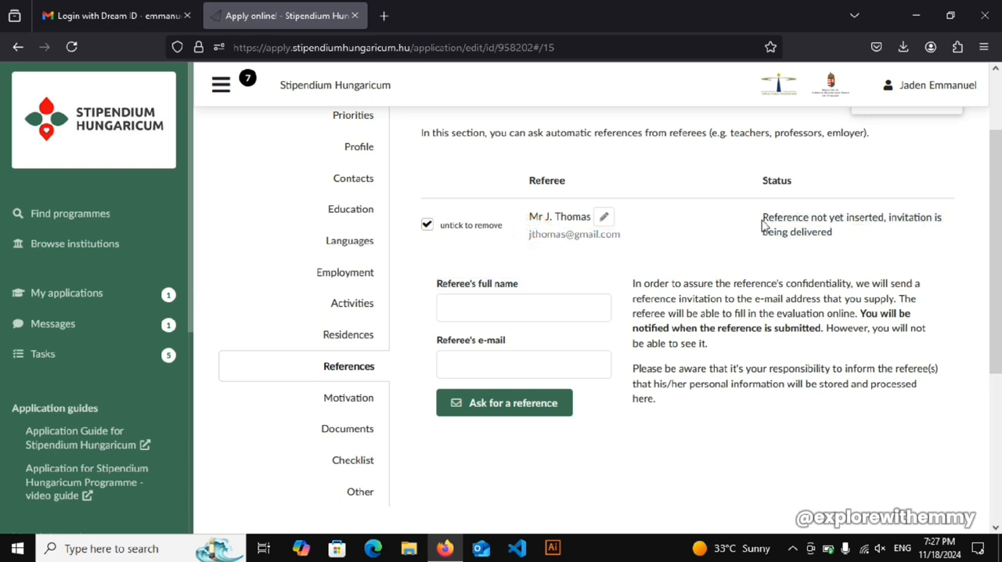
drag(762, 225, 828, 234)
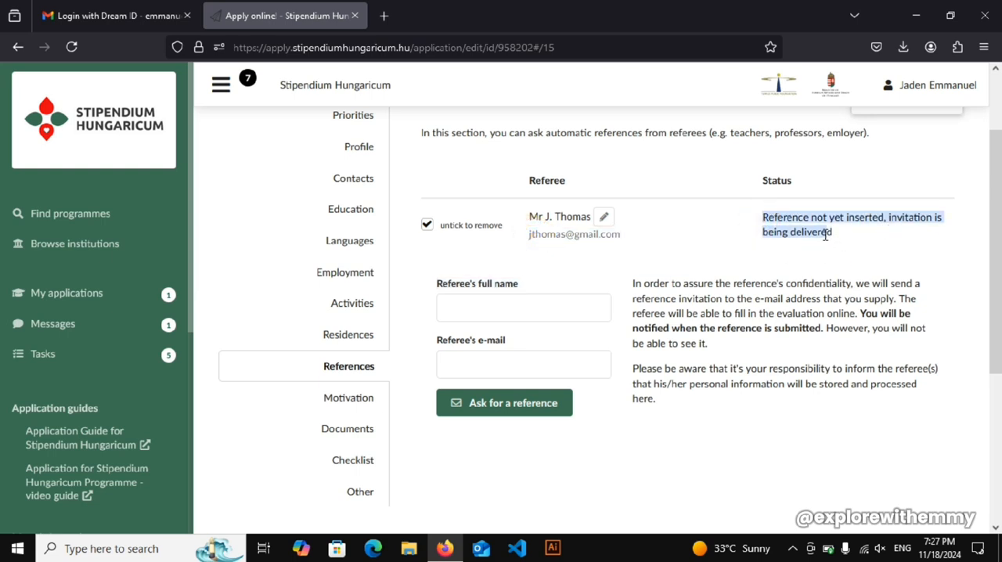
double_click(837, 236)
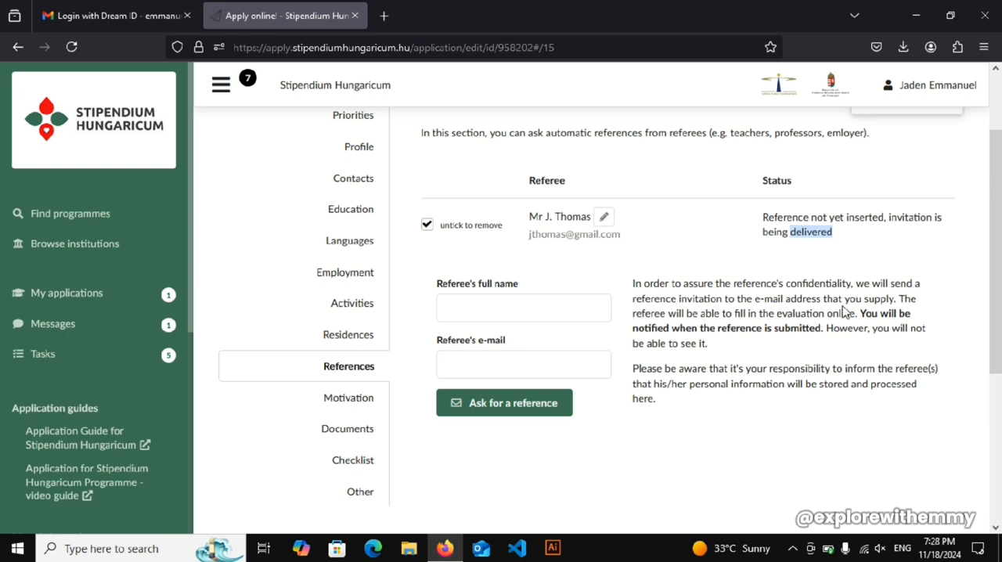
click(885, 299)
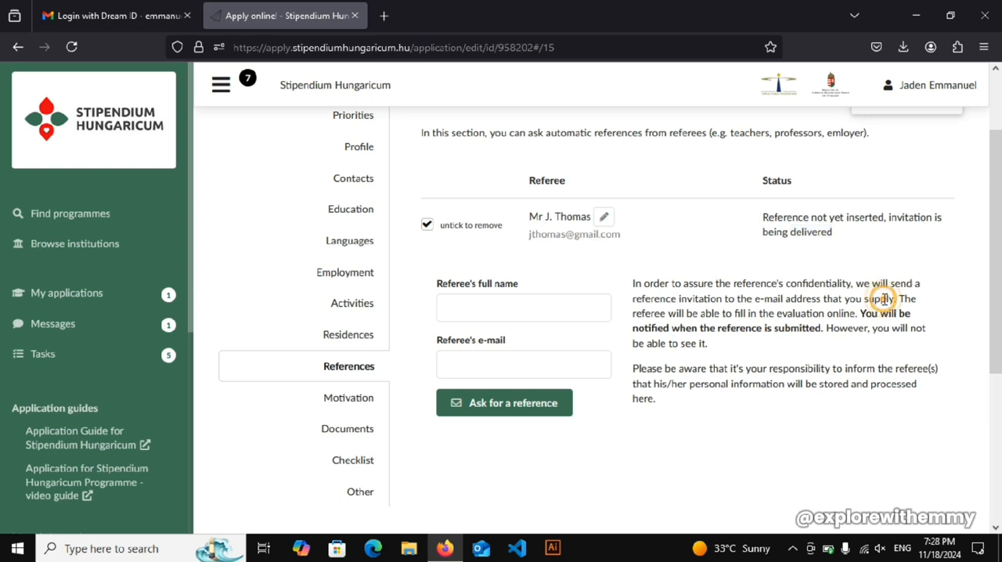
- Try to ask for a second reference with the referee's full name and e-mail left blank
click(465, 406)
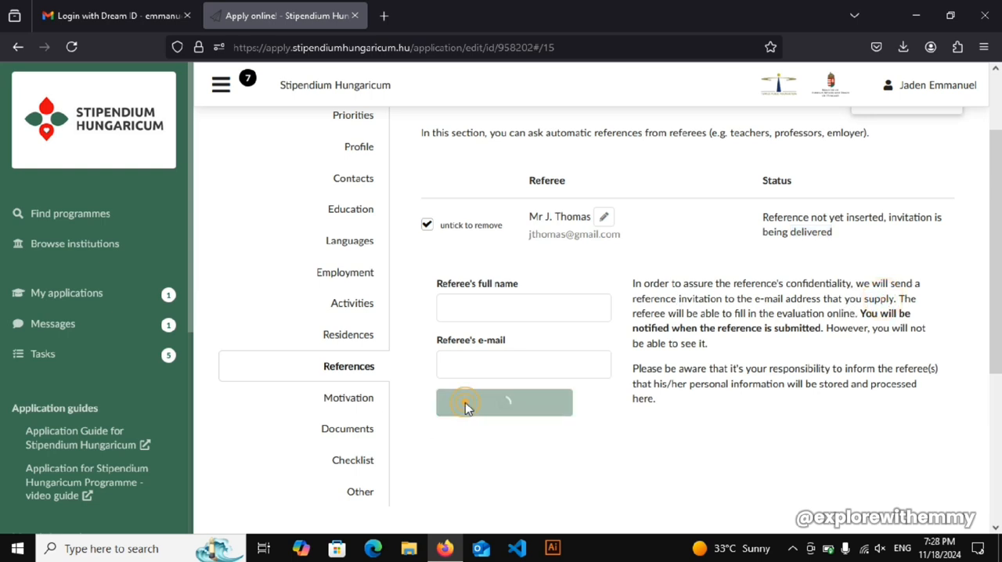
click(464, 314)
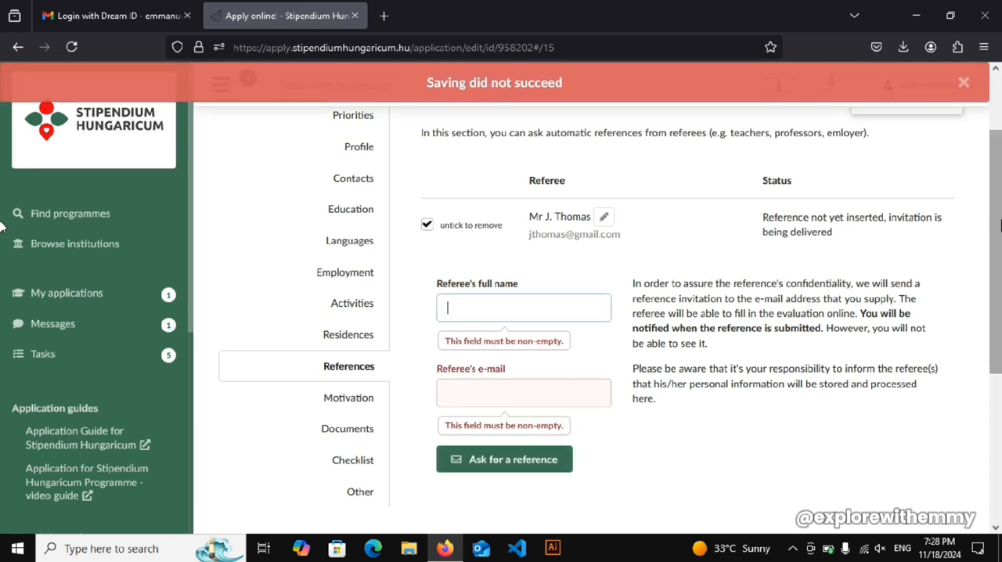
- Open the Motivation section of the application
drag(1001, 222, 994, 303)
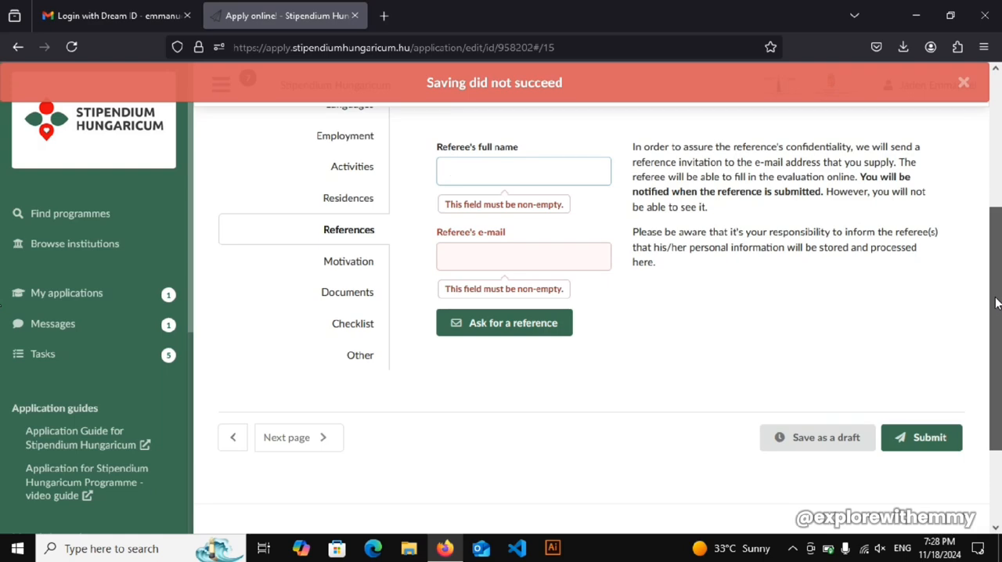
click(364, 262)
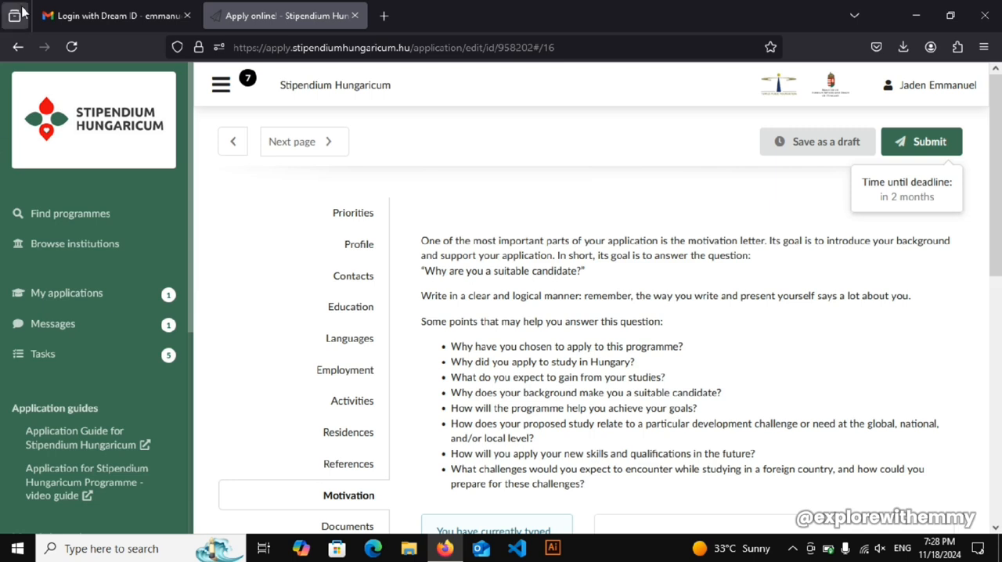
click(790, 550)
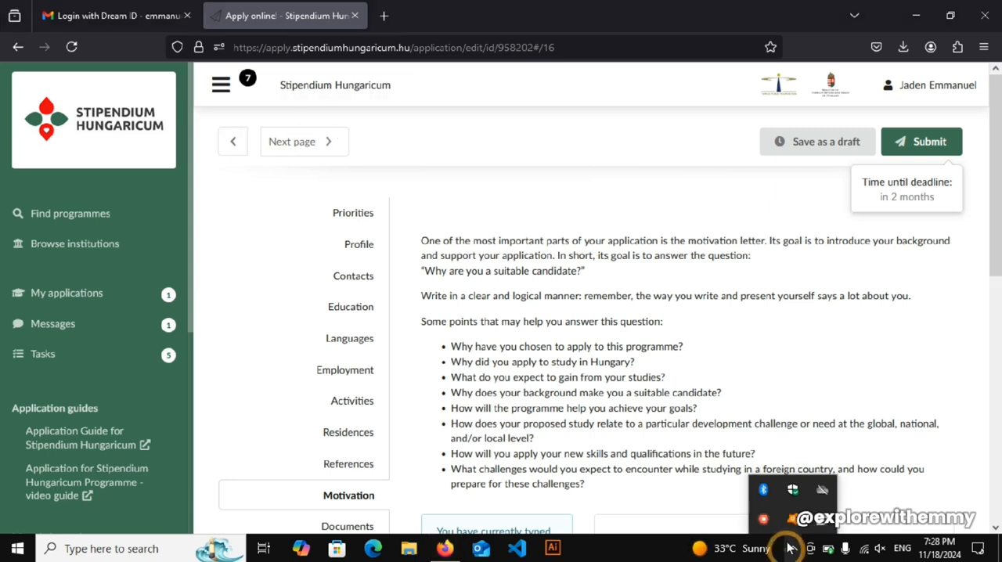
right_click(764, 526)
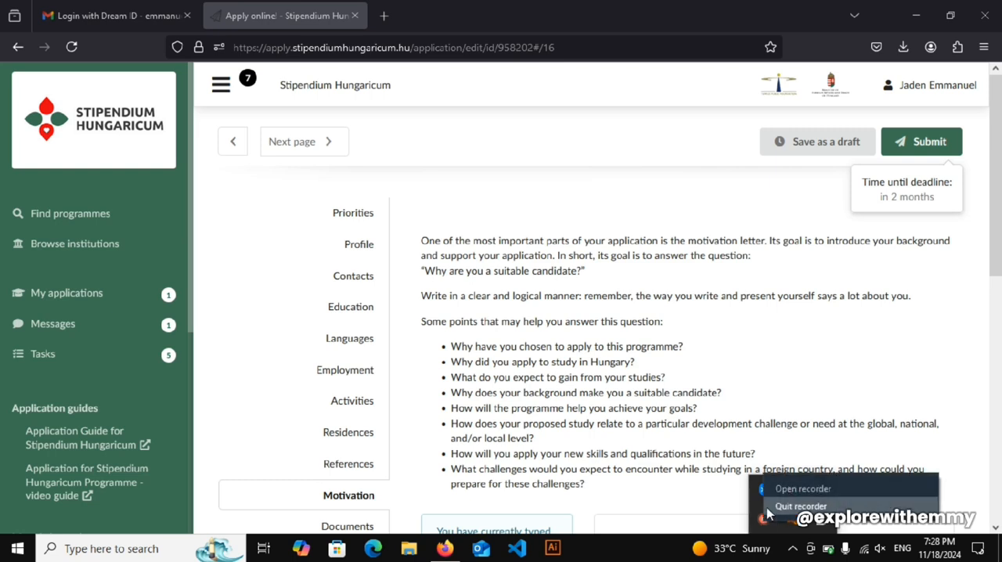
click(773, 487)
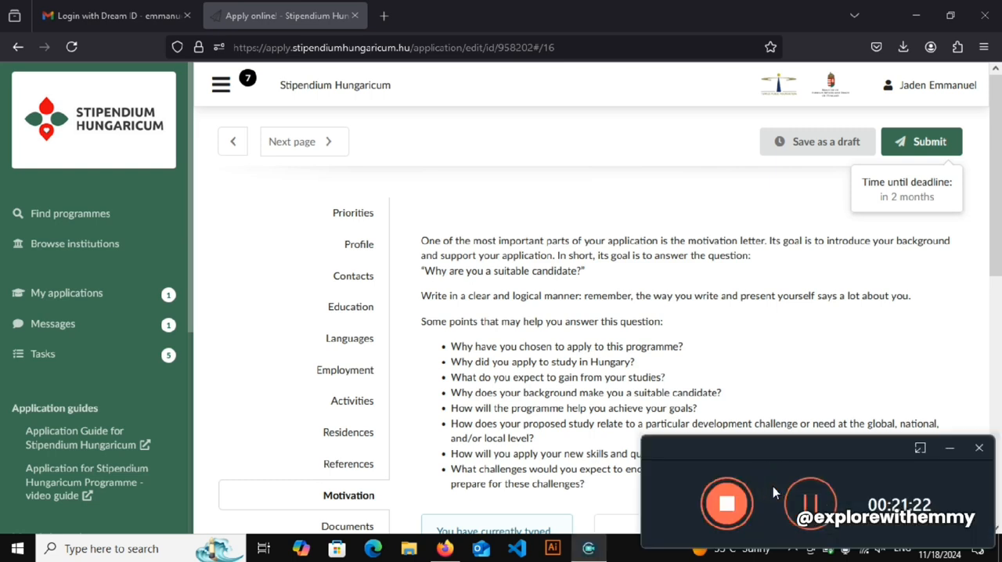
click(658, 390)
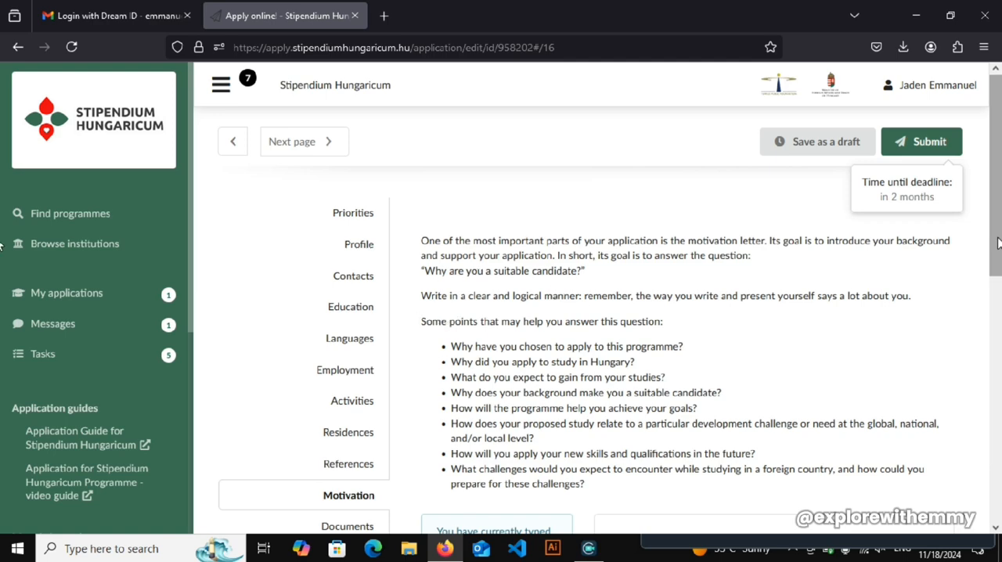
- Read through the guiding questions for the motivation letter and view its text box
scroll(998, 243, down, 2)
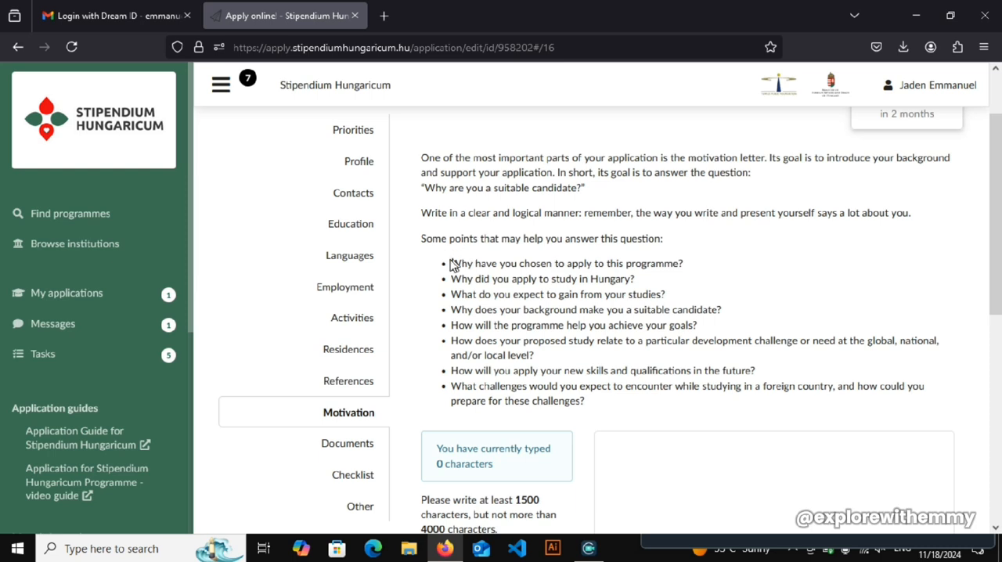
drag(452, 263, 685, 282)
click(607, 346)
drag(452, 262, 583, 427)
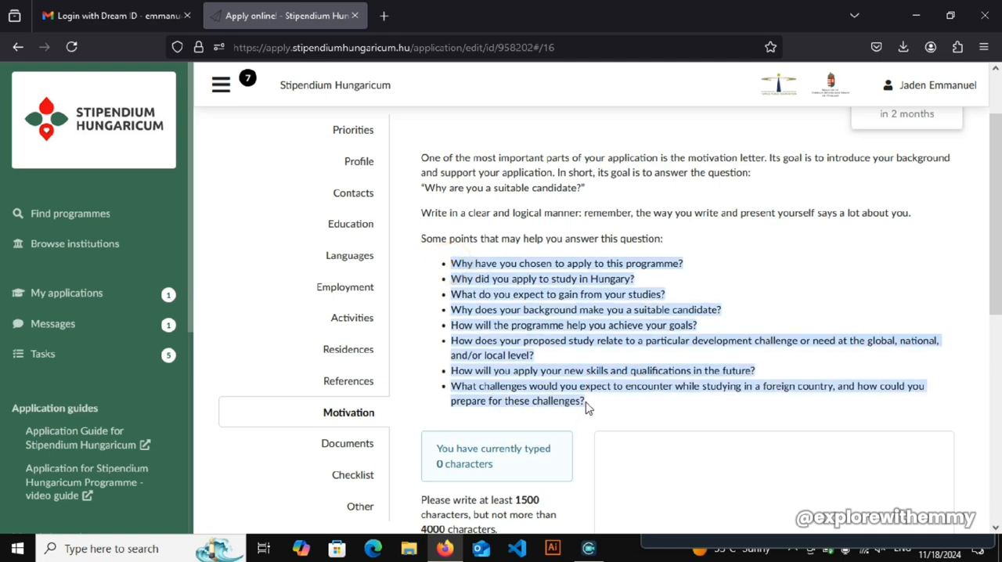
drag(995, 288, 997, 391)
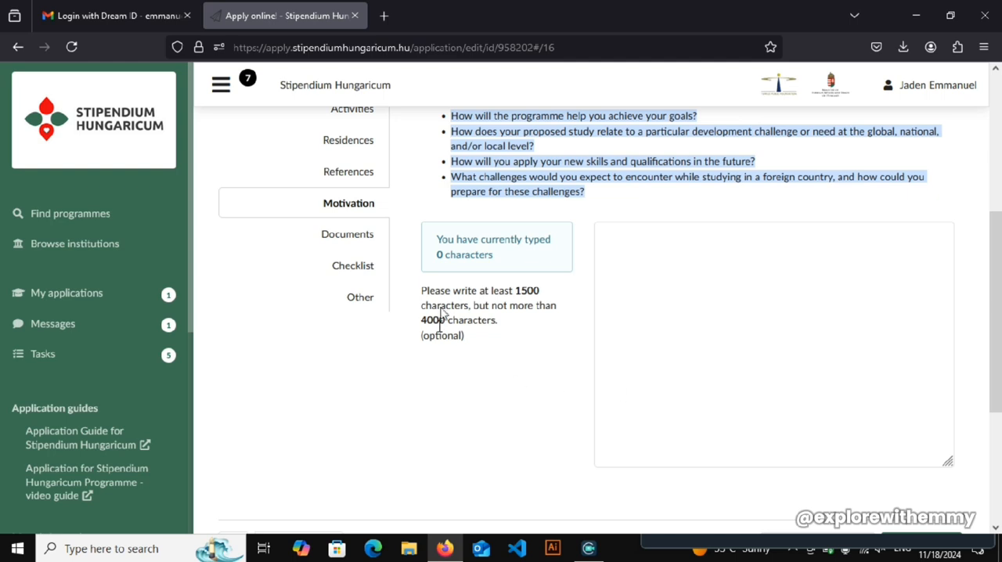
- Examine the minimum and maximum character limits for the motivation letter
click(444, 292)
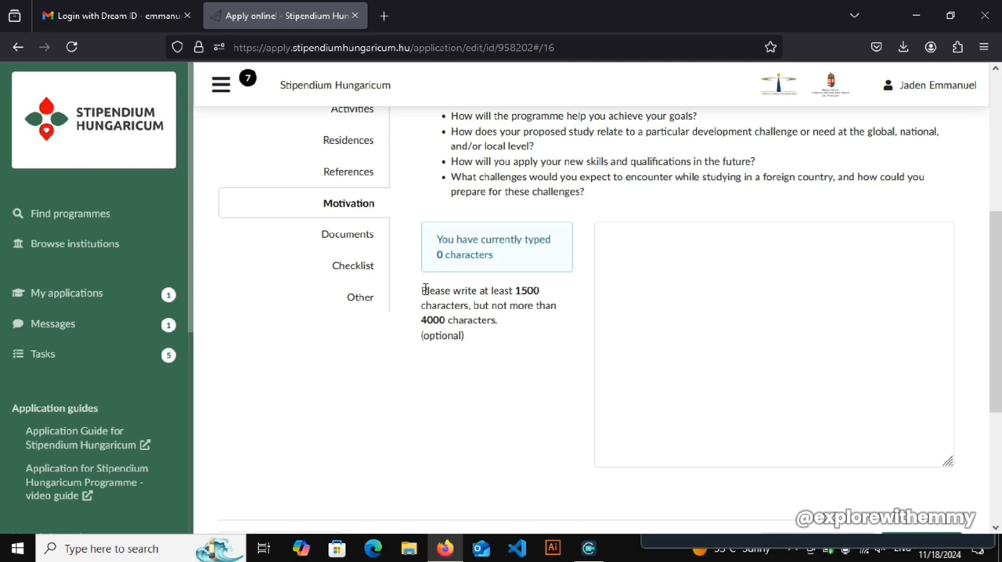
click(423, 289)
click(423, 290)
drag(424, 291, 440, 298)
click(514, 290)
double_click(518, 290)
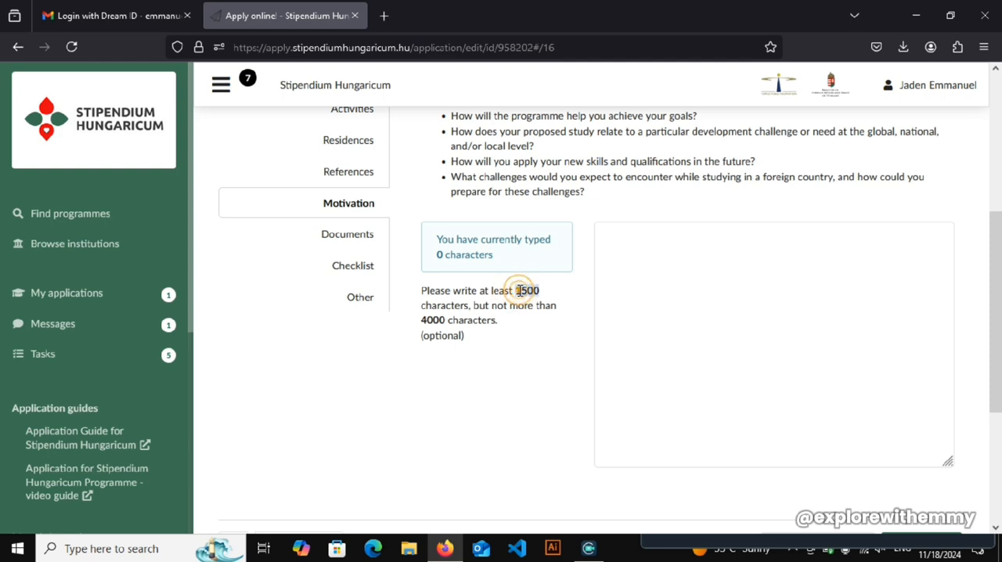
double_click(432, 319)
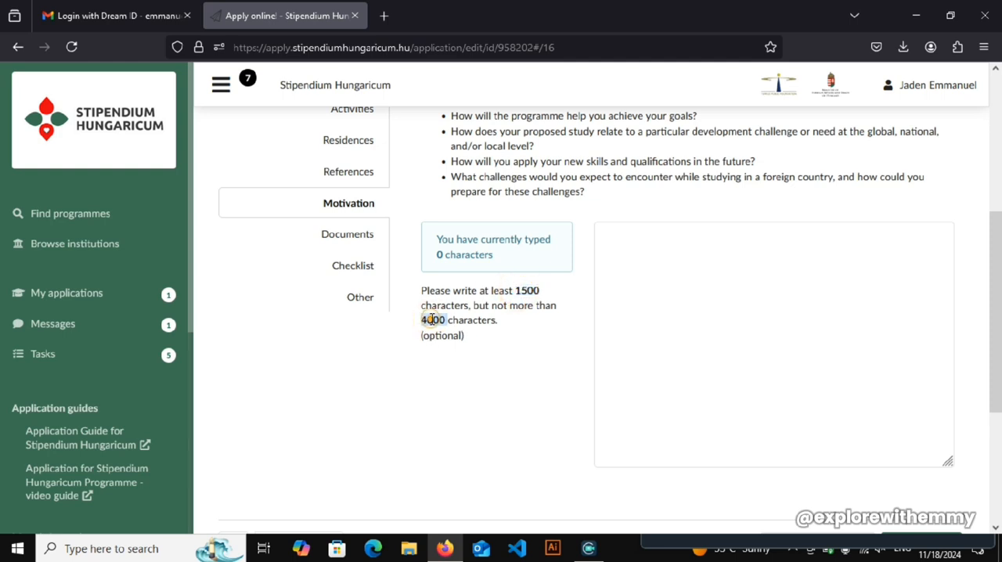
click(431, 320)
double_click(431, 319)
click(432, 320)
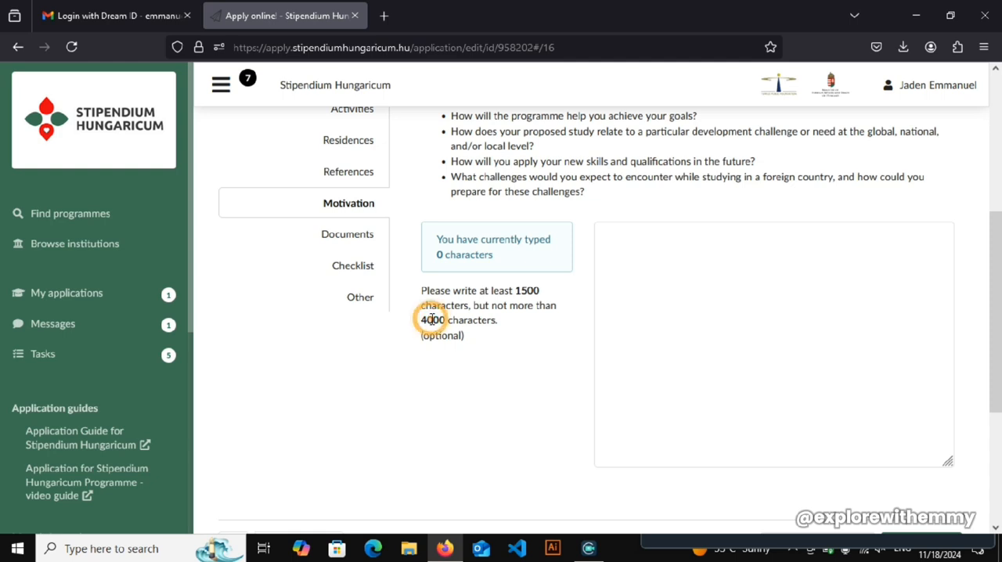
double_click(535, 291)
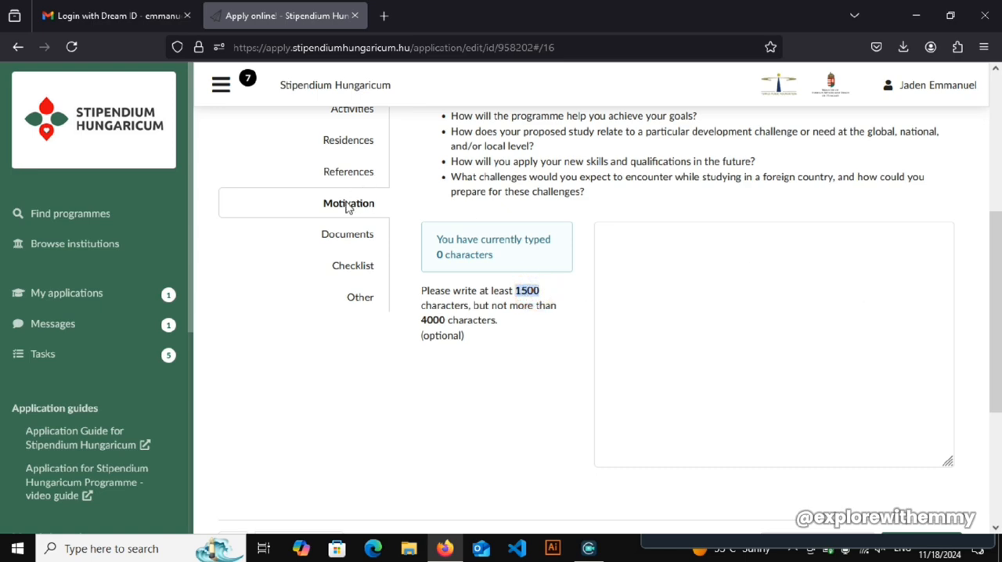
- Try the motivation letter's character counter with placeholder text such as "nhghghghgh", and clear the text box again
drag(997, 391, 992, 370)
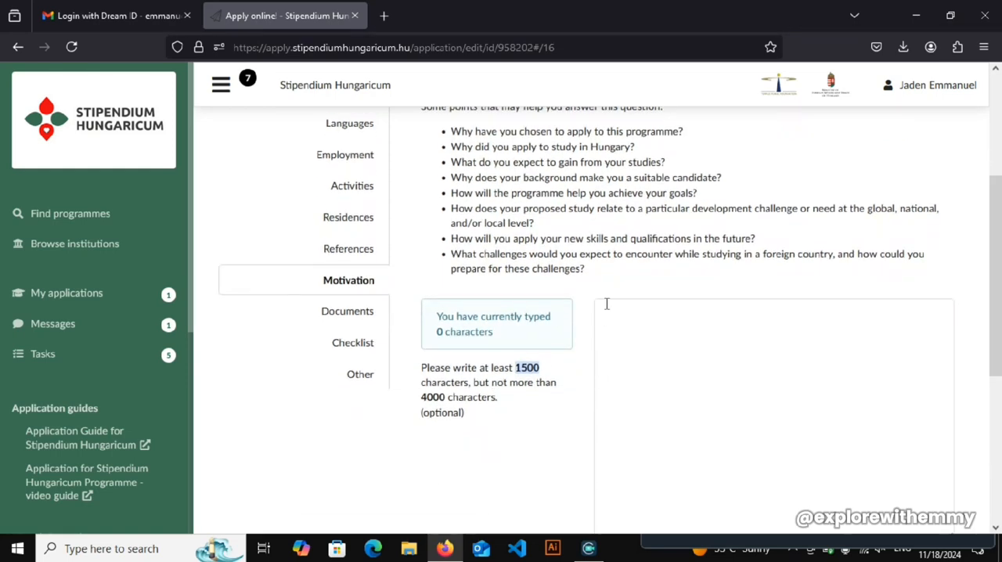
click(645, 318)
text(hh)
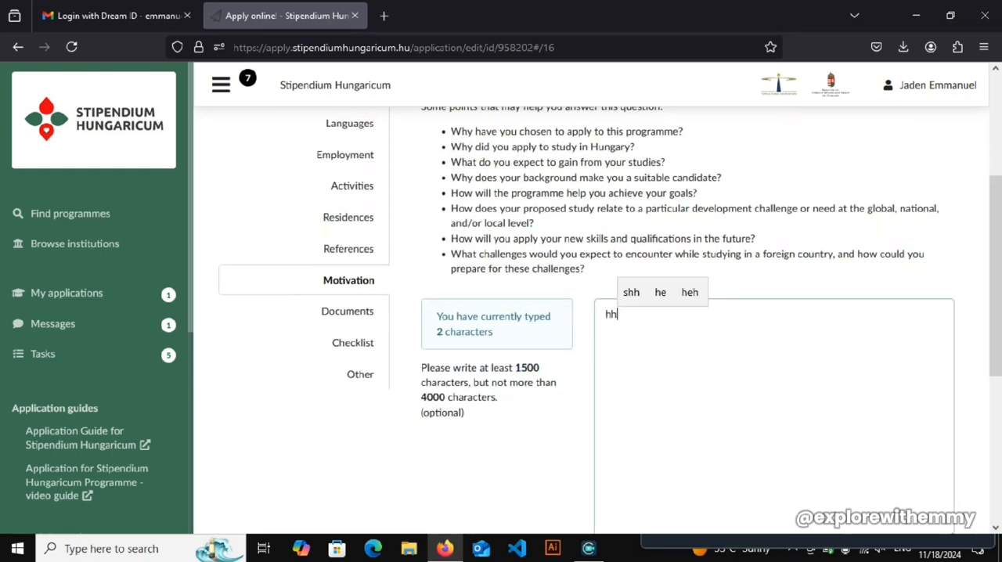
key(BackSpace)
key(BackSpace)
text(nhghghghgh)
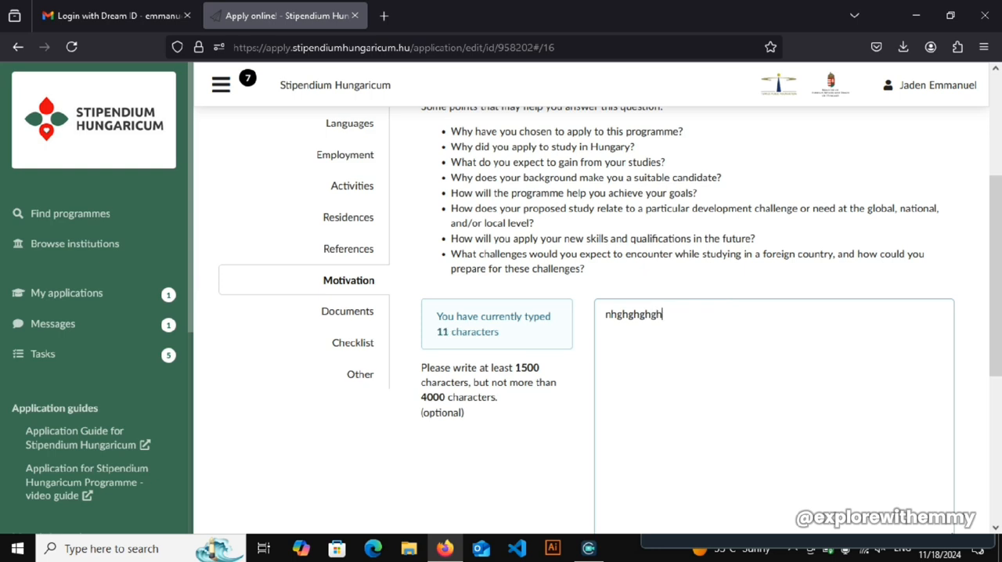
key(BackSpace)
key(BackSpace)
key(BackSpace)
key(BackSpace)
key(BackSpace)
key(BackSpace)
key(BackSpace)
key(BackSpace)
key(BackSpace)
key(BackSpace)
key(BackSpace)
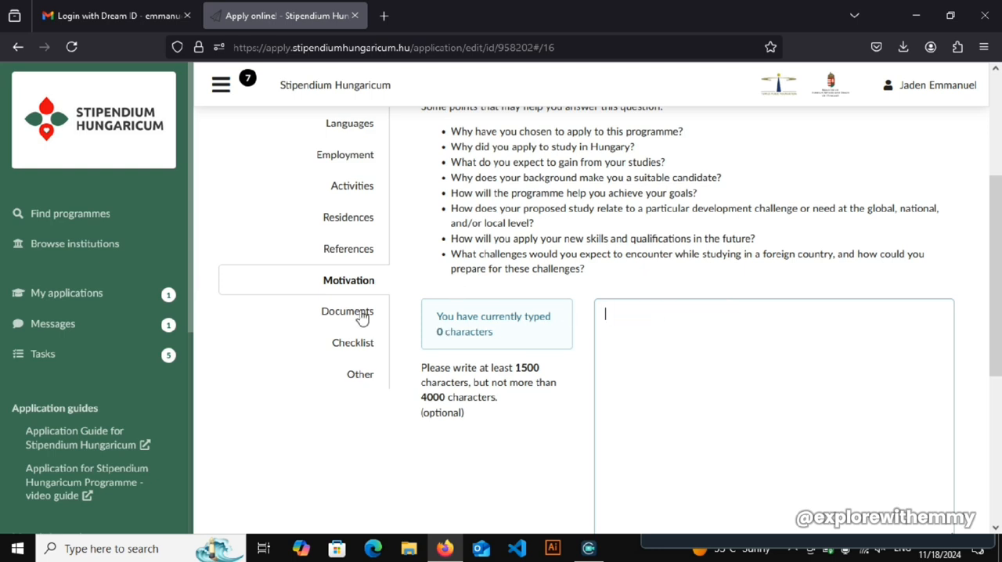
- Open the Documents section and go to the upload area for the required documents
click(359, 313)
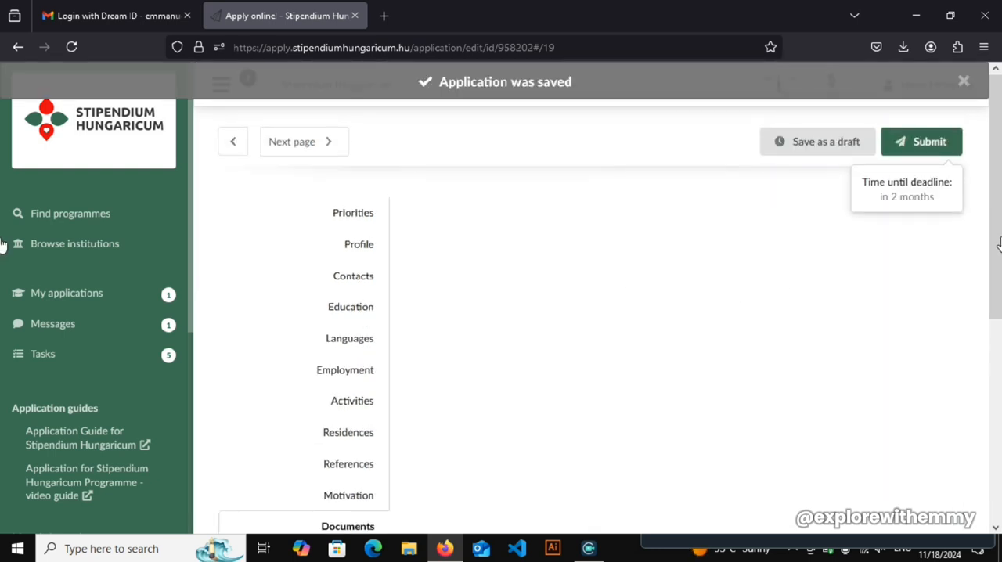
scroll(0, 313, down, 5)
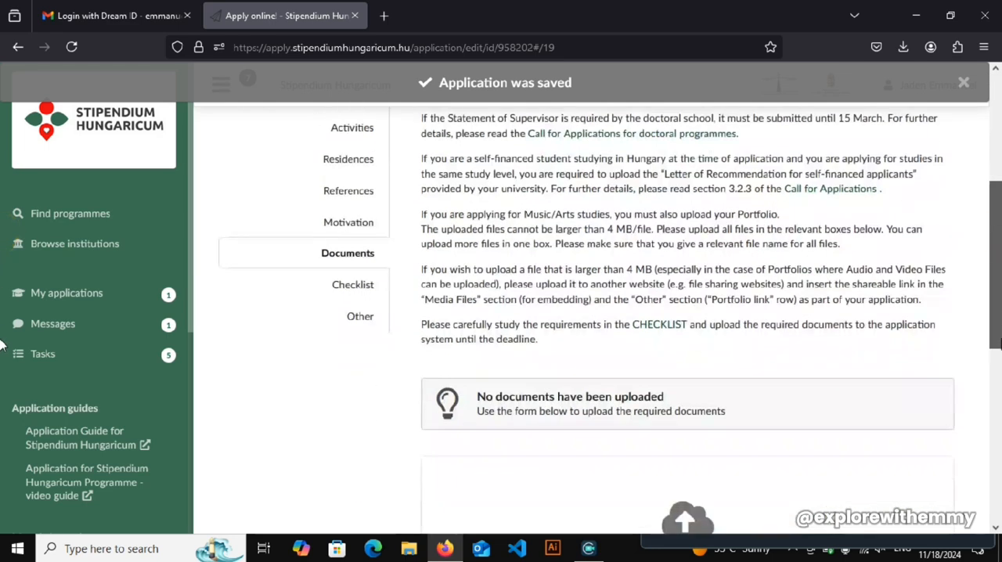
drag(1000, 372, 1000, 417)
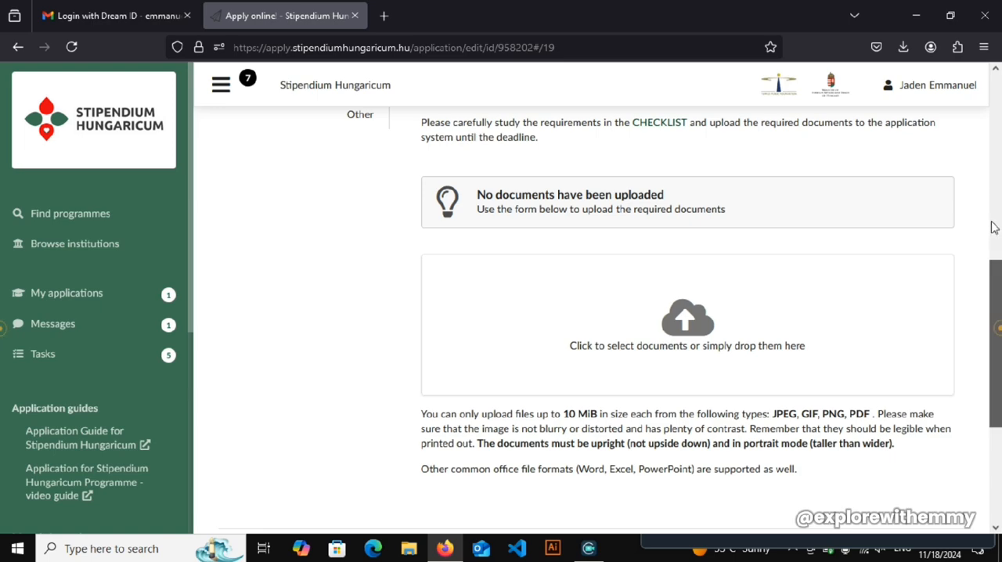
- Review the document upload instructions and open the application's task list for academic year 2025/26
drag(991, 224, 1000, 270)
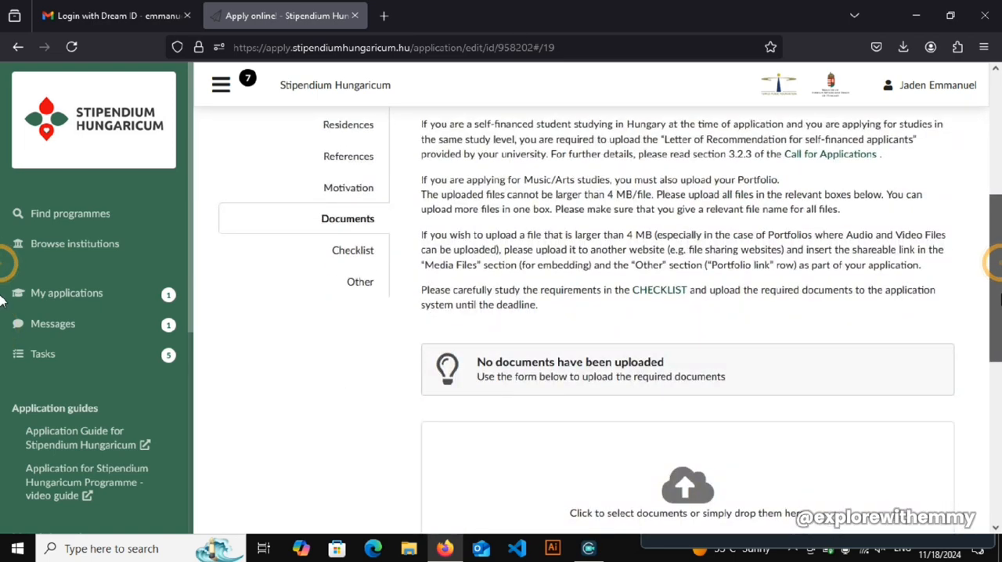
drag(1000, 270, 991, 304)
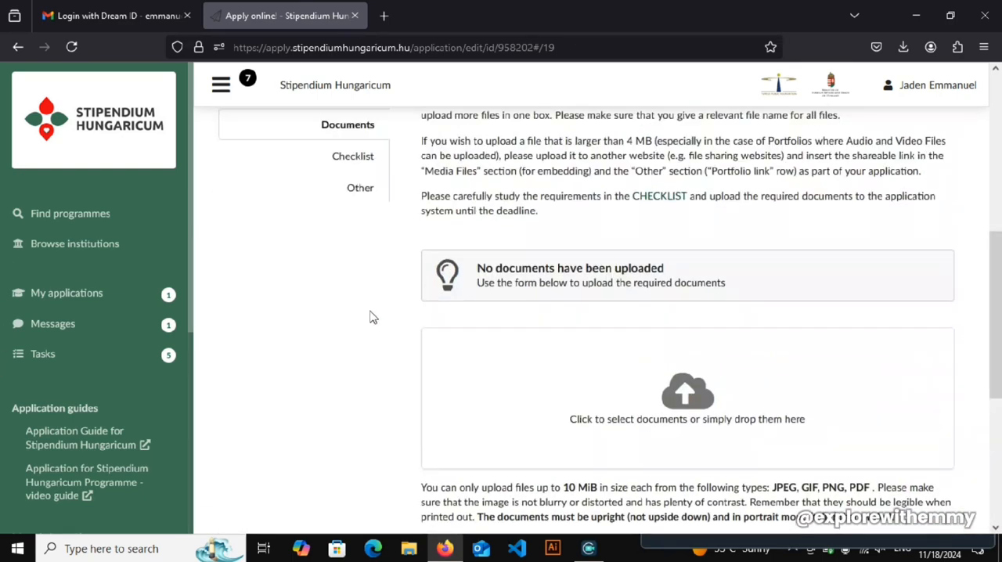
click(97, 354)
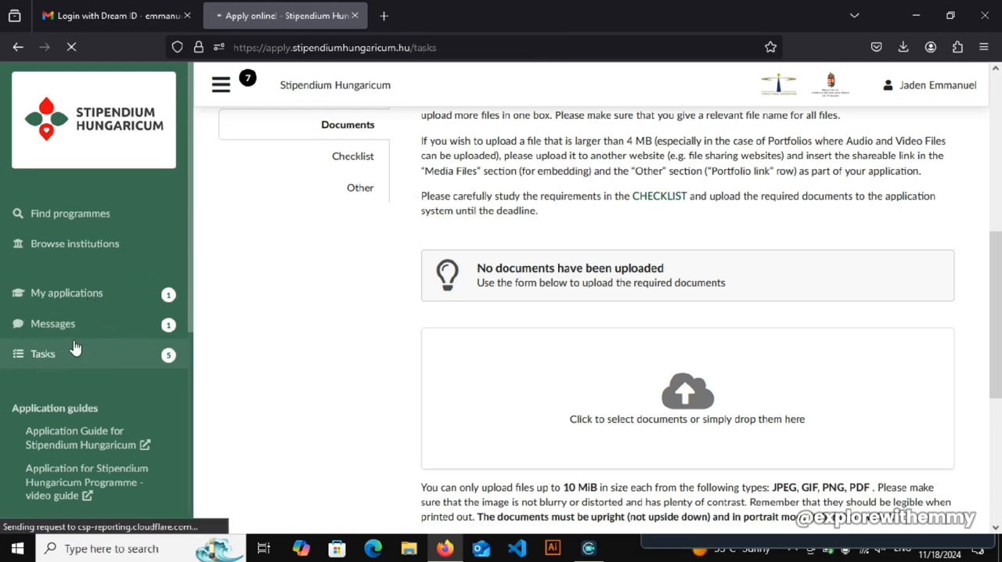
drag(998, 262, 999, 149)
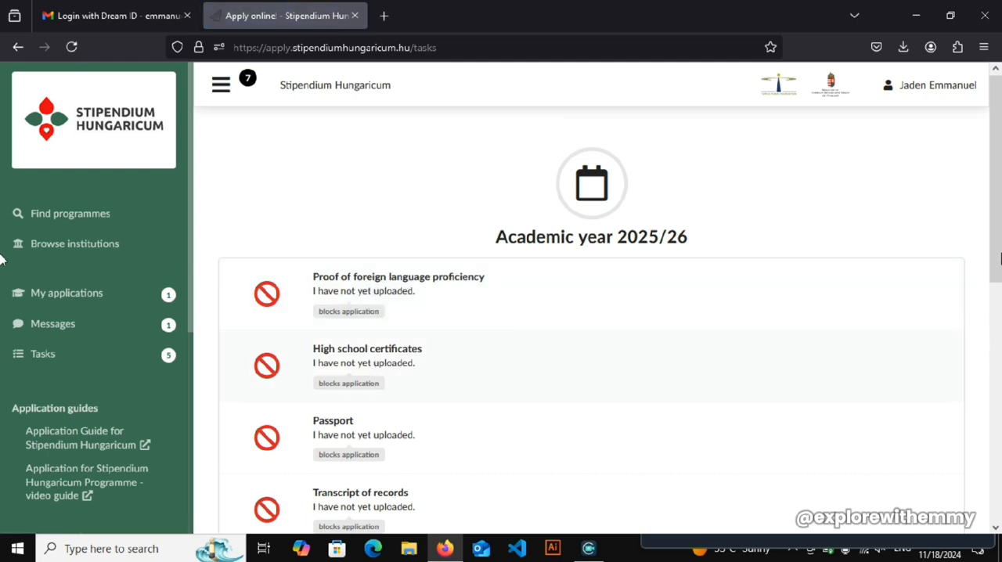
scroll(392, 376, down, 3)
- Open the Passport task, read its requirements and status options, and close it again
click(300, 333)
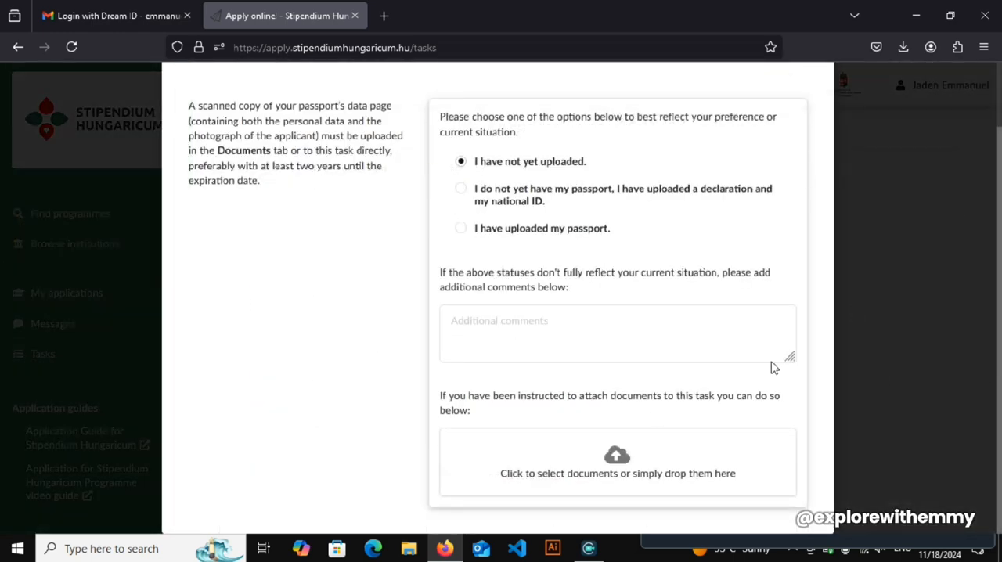
scroll(773, 368, up, 1)
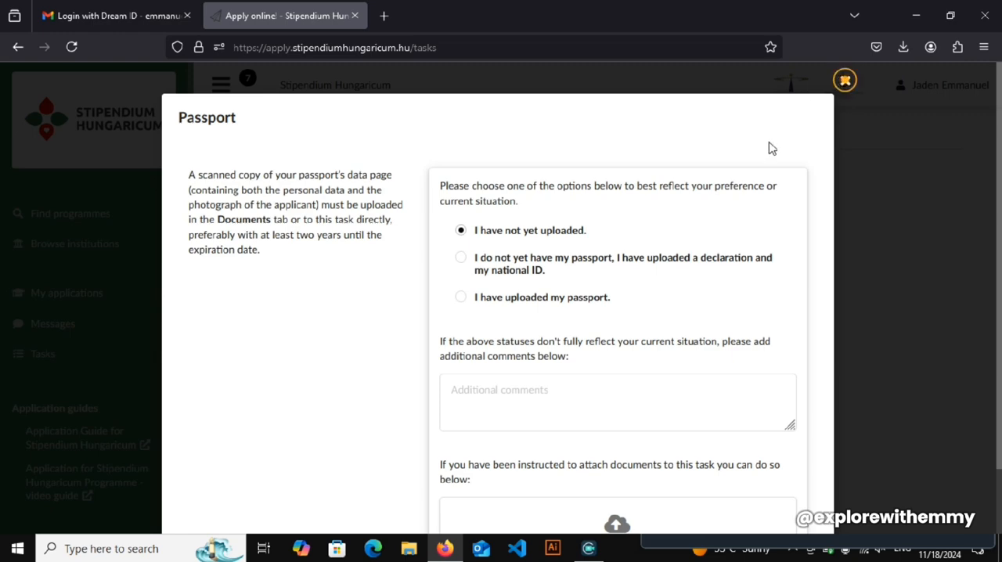
click(845, 79)
- Look through the remaining document tasks and return to the application's Documents section
drag(997, 264, 998, 368)
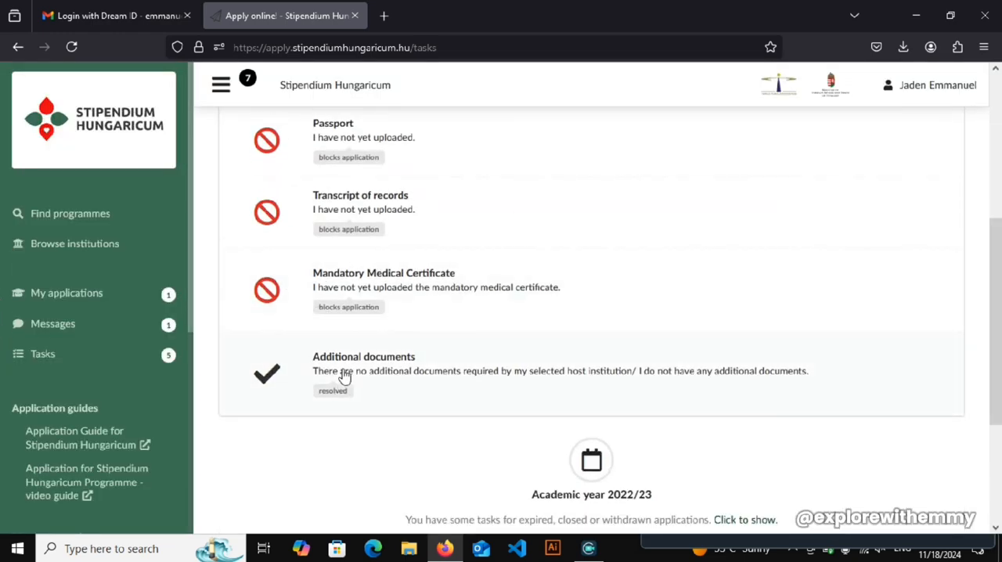
drag(997, 376, 999, 203)
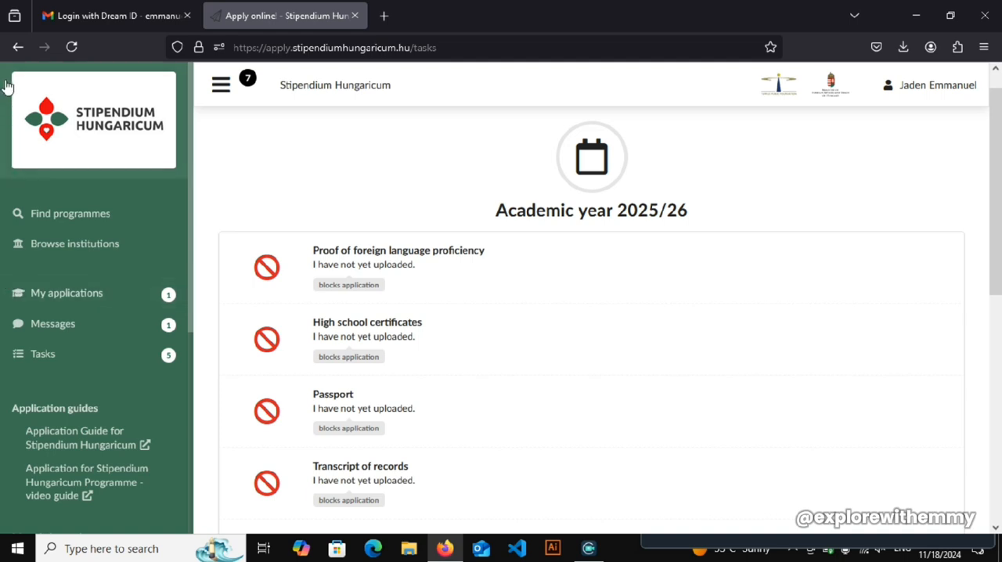
click(18, 45)
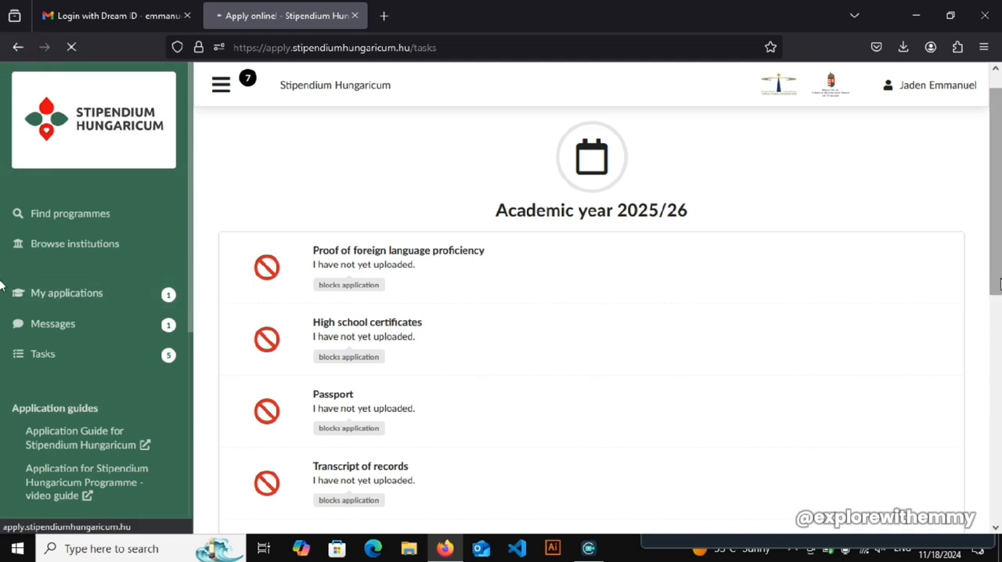
drag(999, 270, 986, 286)
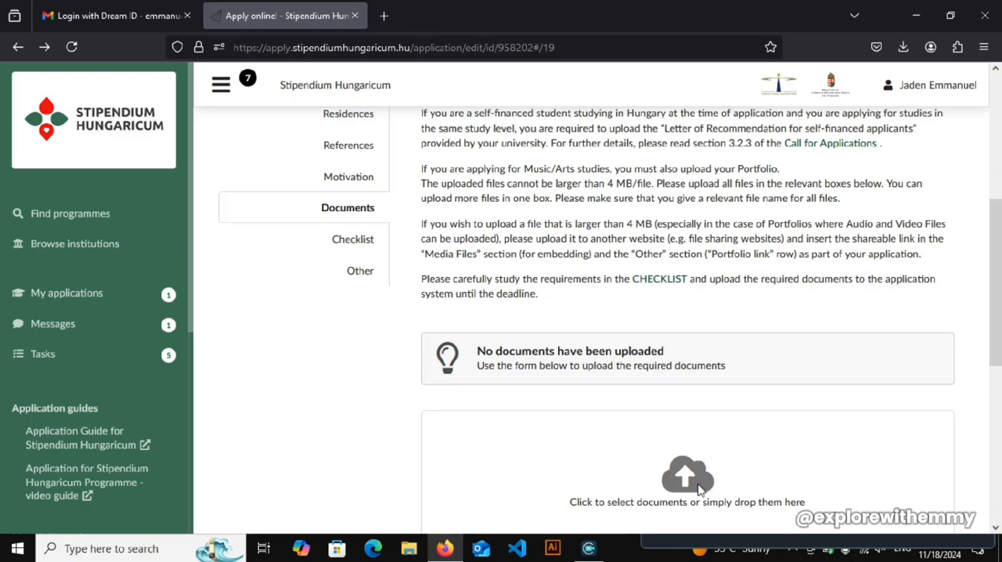
- Open the Checklist section and examine the status of every required document, from language proficiency to additional documents
click(353, 242)
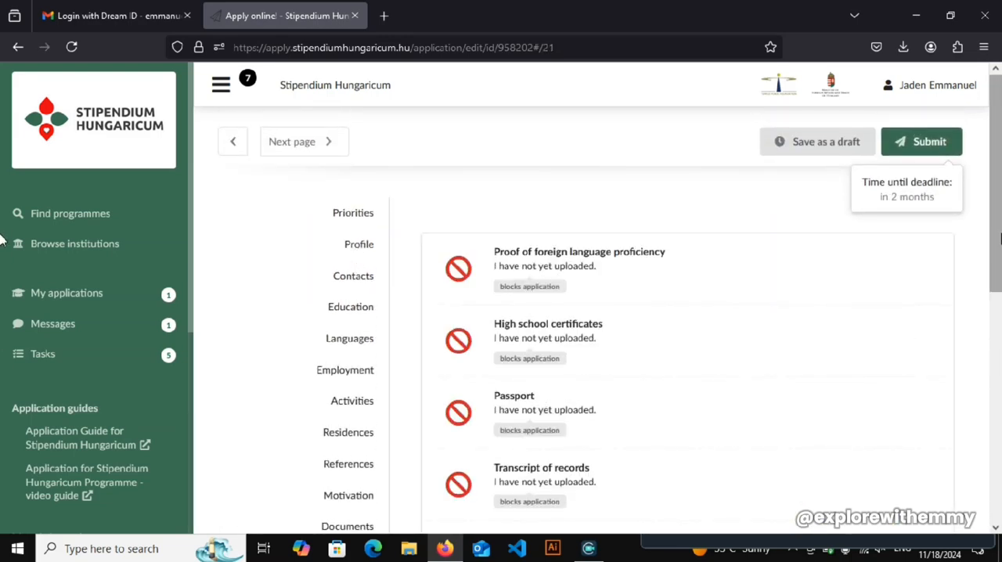
mouse_move(998, 210)
mouse_down()
mouse_move(992, 353)
mouse_move(992, 196)
mouse_up()
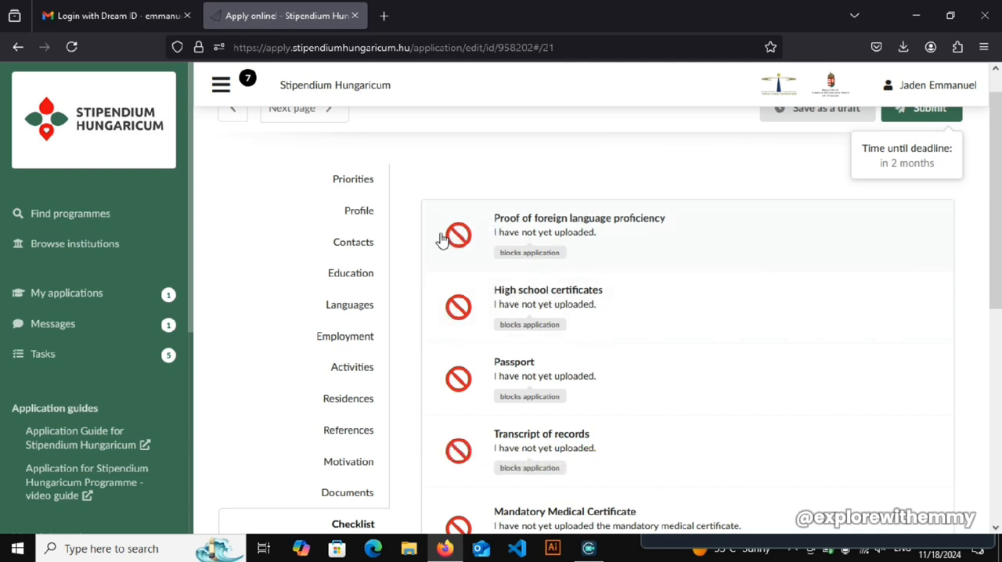
scroll(0, 372, down, 5)
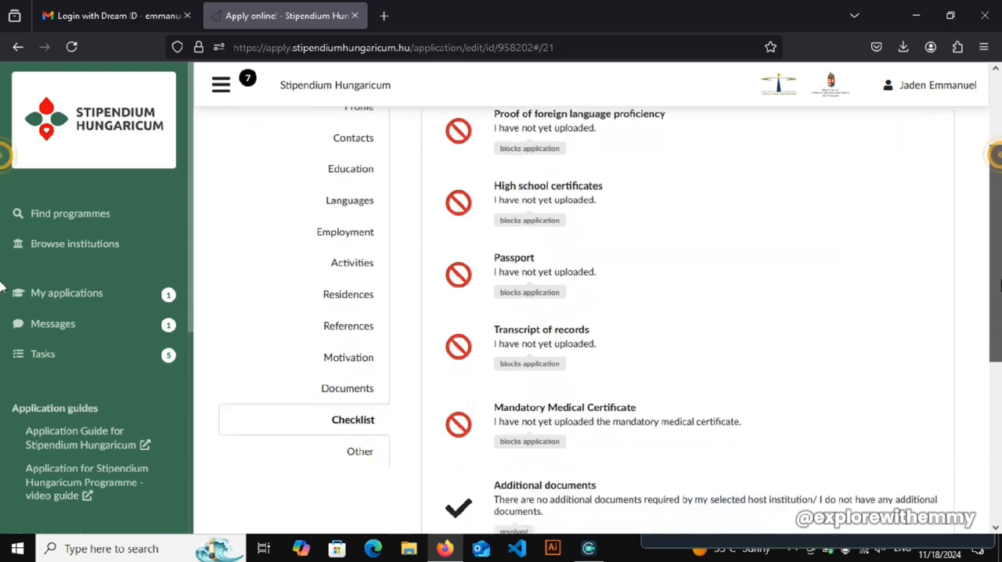
drag(1000, 369, 999, 218)
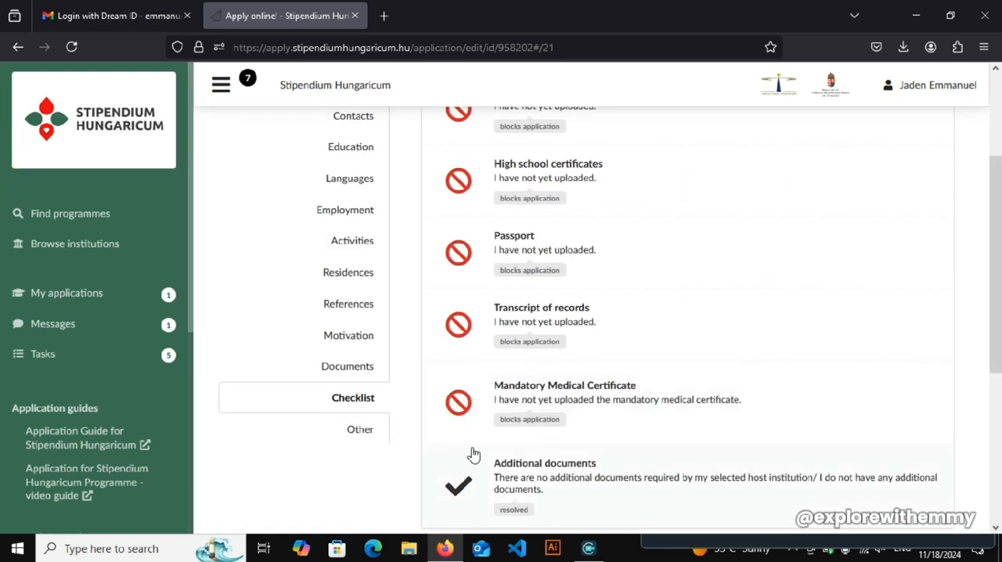
scroll(0, 270, down, 2)
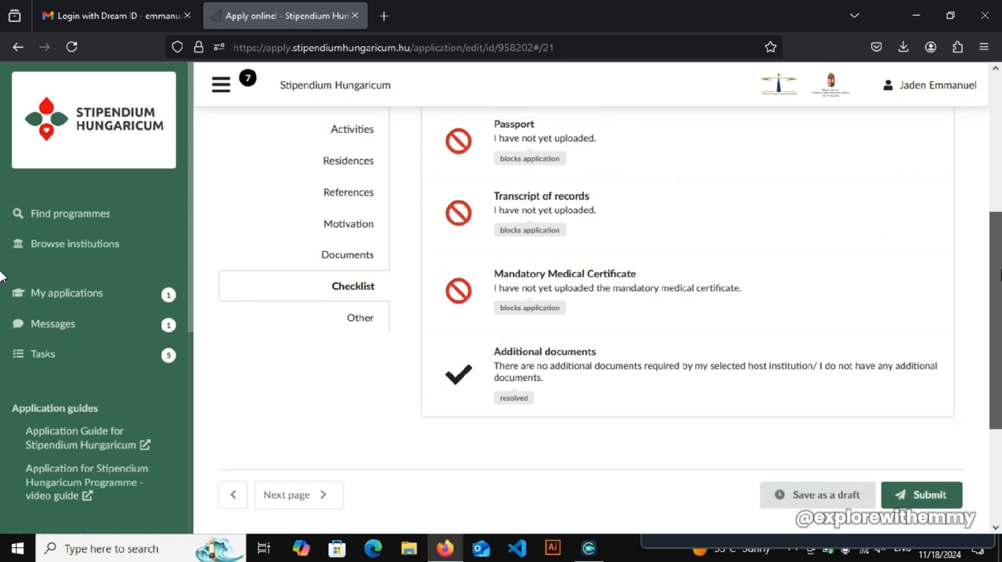
scroll(0, 274, up, 4)
scroll(991, 279, down, 4)
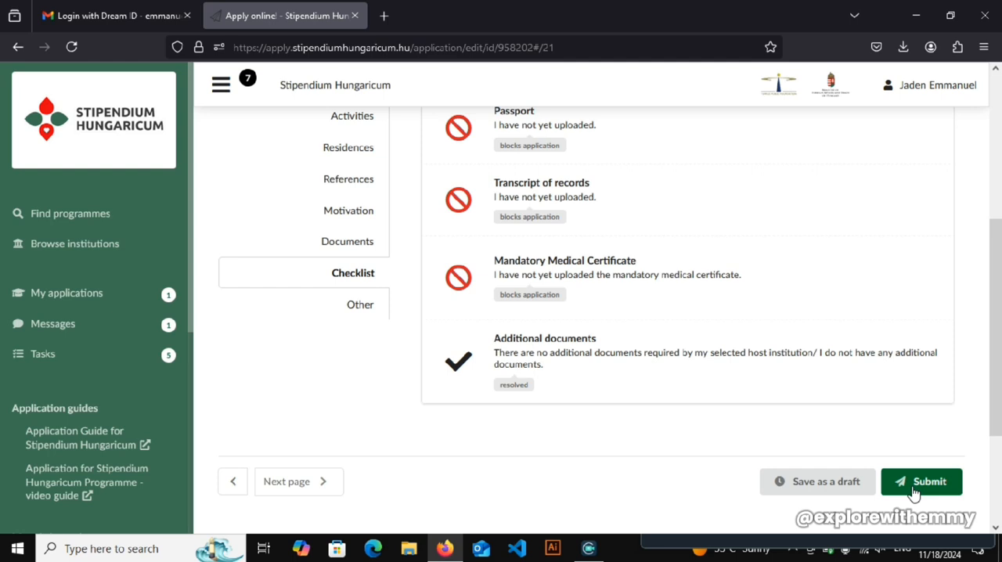
- Open the Other section and set the information source to Internet search
click(352, 313)
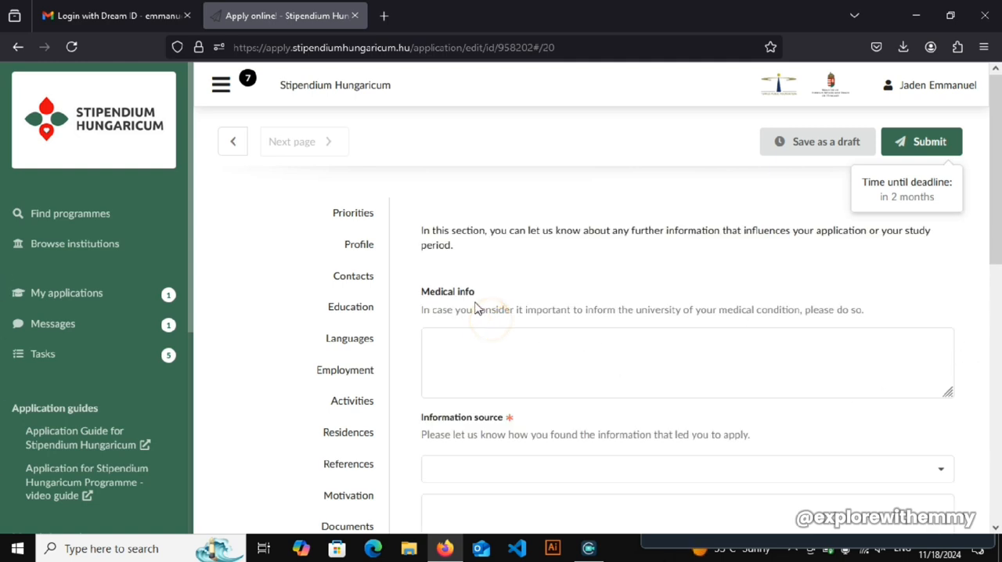
scroll(6, 150, down, 3)
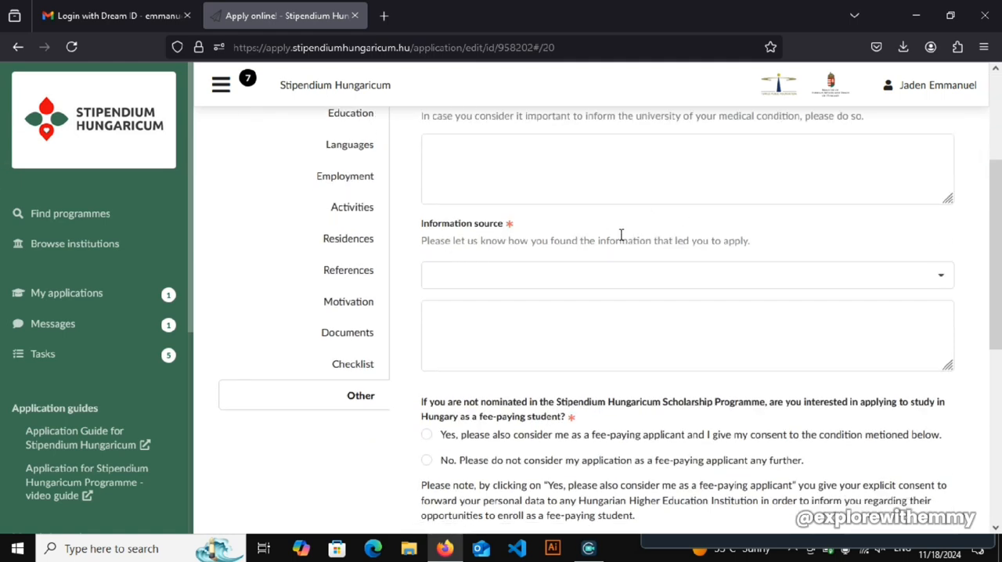
click(664, 277)
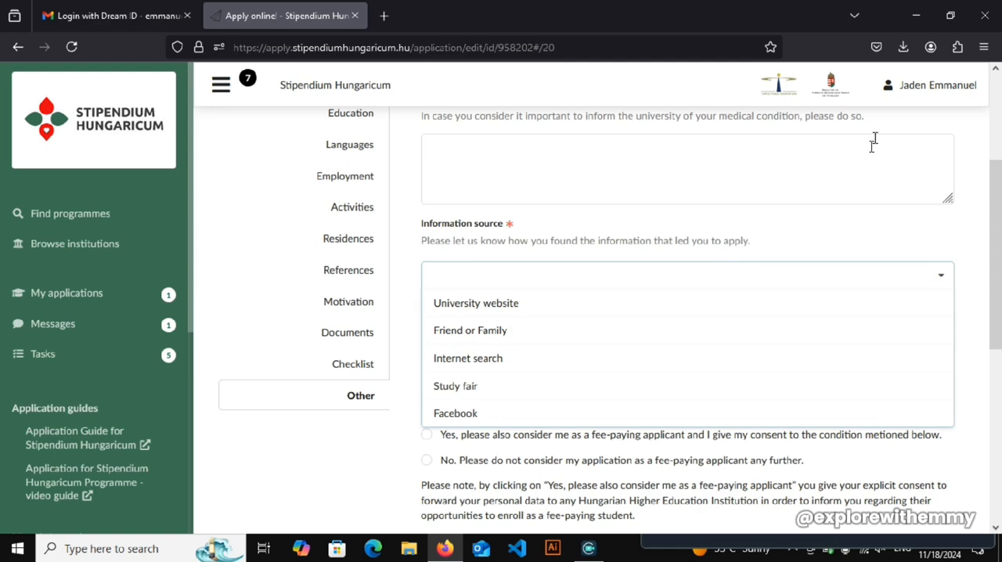
drag(1000, 217, 1000, 251)
click(509, 287)
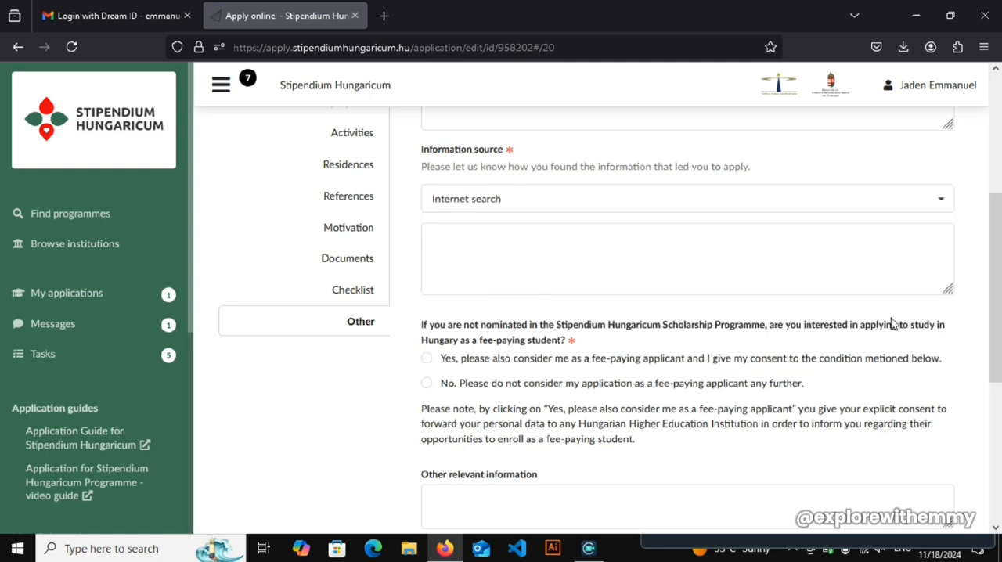
- Answer No to being considered as a fee-paying applicant if not nominated for the scholarship
scroll(434, 341, down, 2)
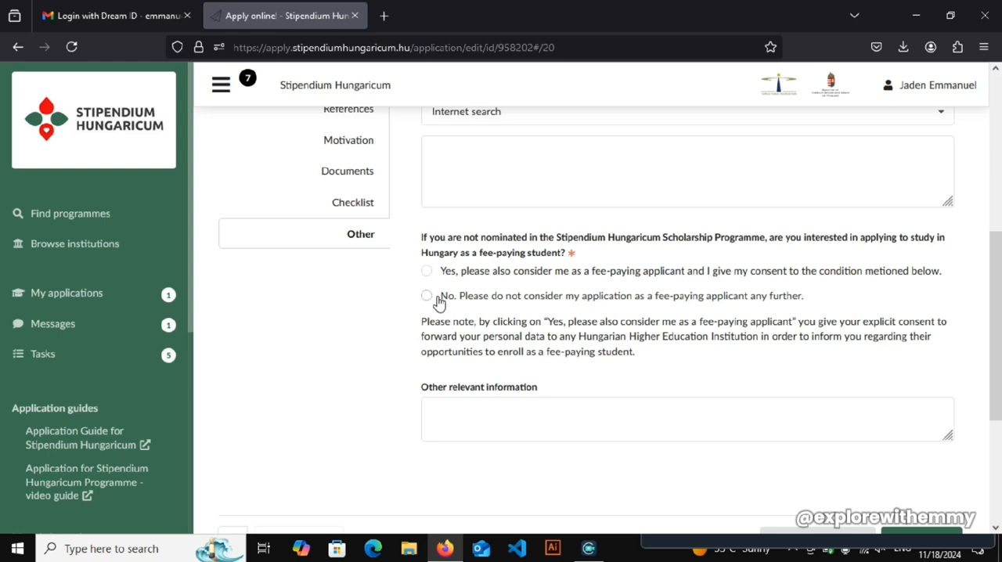
click(427, 297)
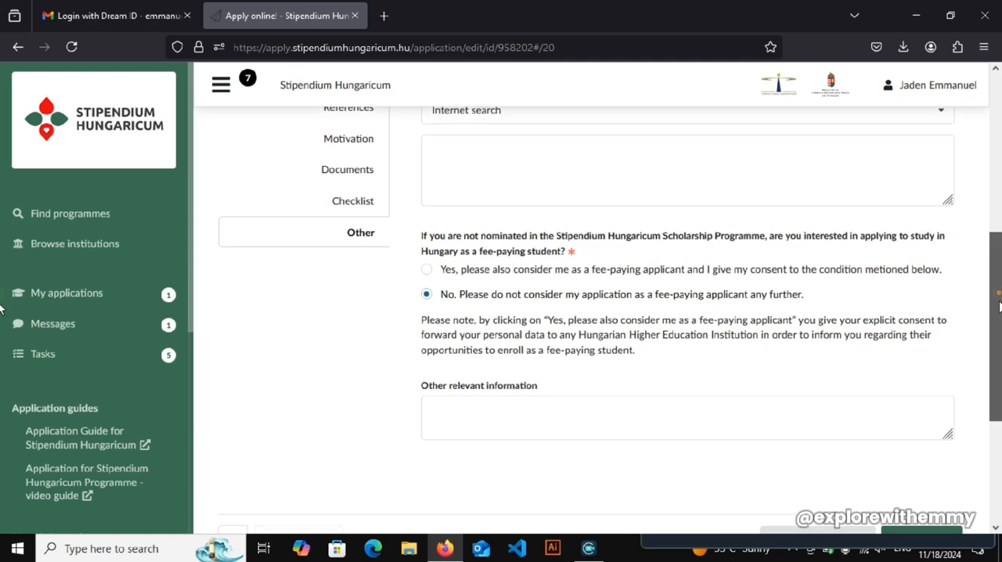
scroll(999, 284, down, 1)
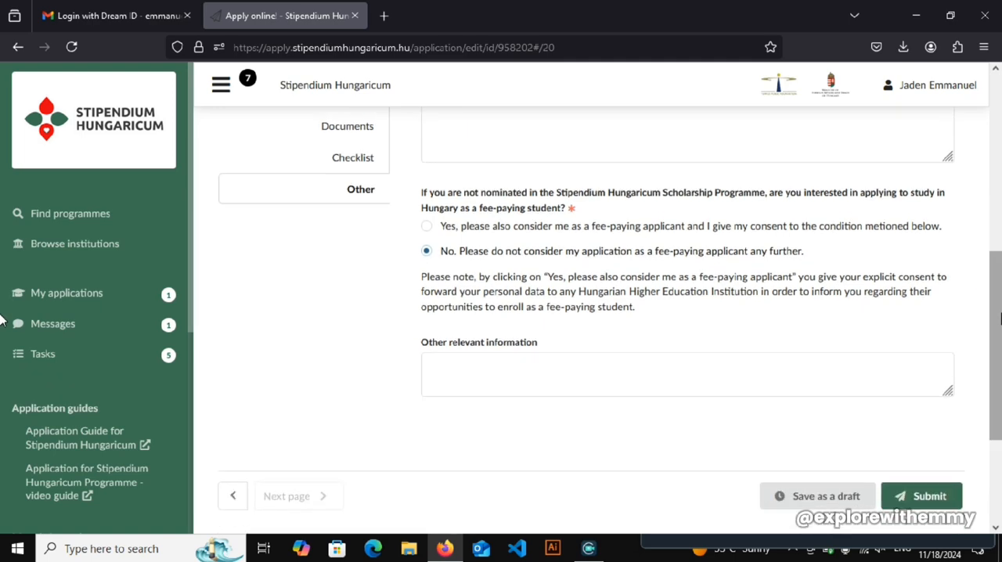
- Review the information source, fee-paying answer and other relevant information fields in the Other section
drag(999, 321, 999, 252)
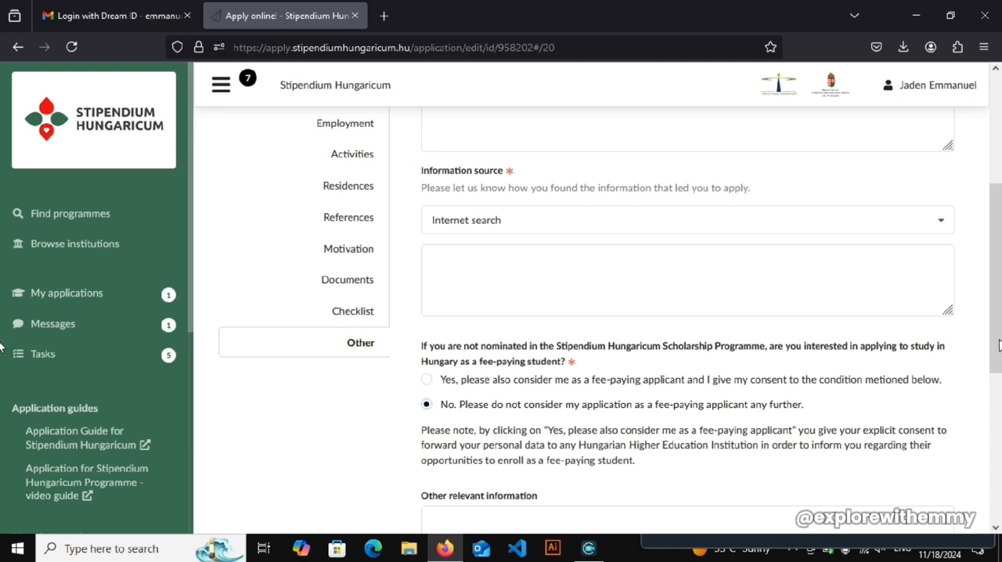
mouse_move(998, 341)
mouse_down()
mouse_move(999, 440)
mouse_move(999, 328)
mouse_up()
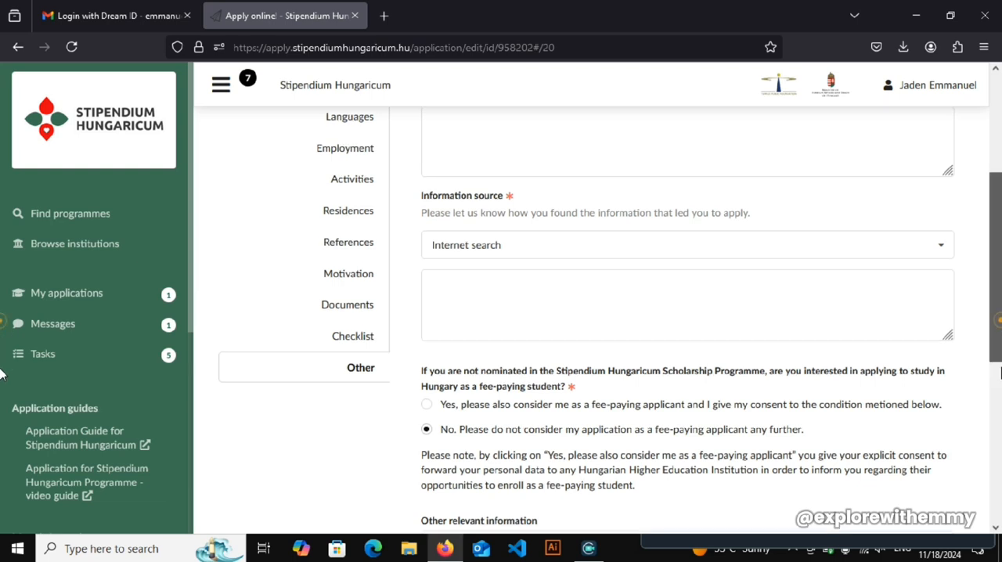
scroll(562, 342, down, 2)
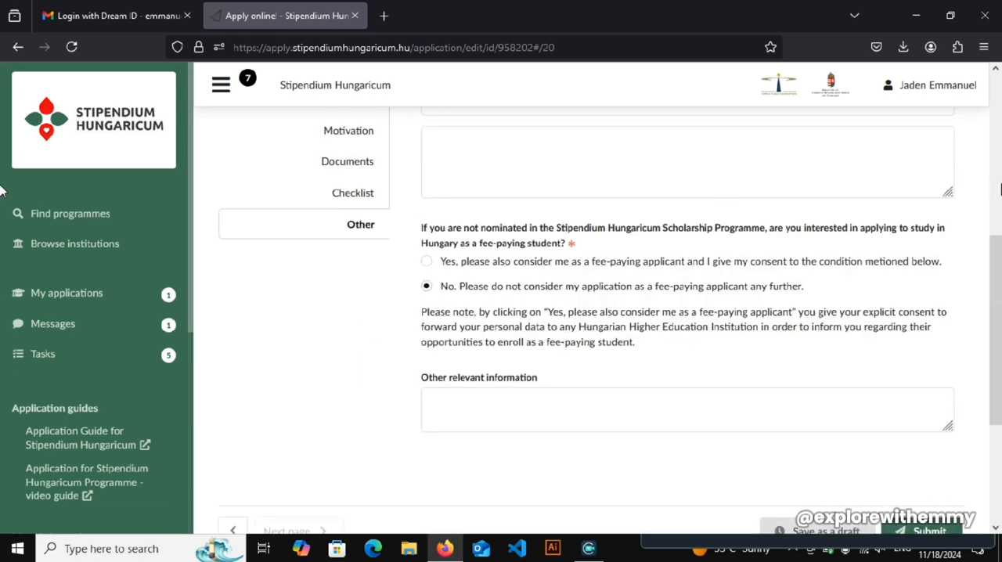
drag(999, 300, 998, 250)
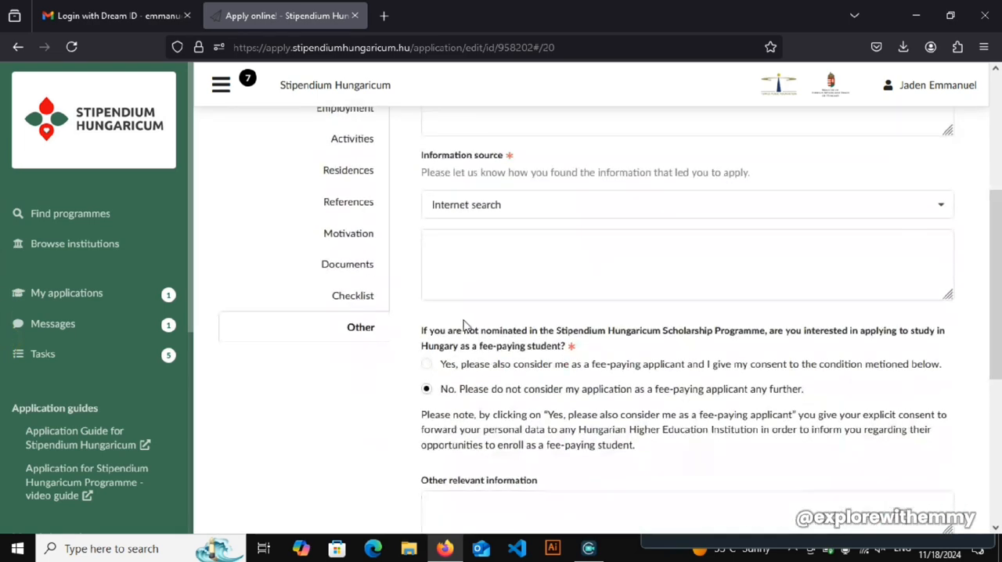
click(339, 329)
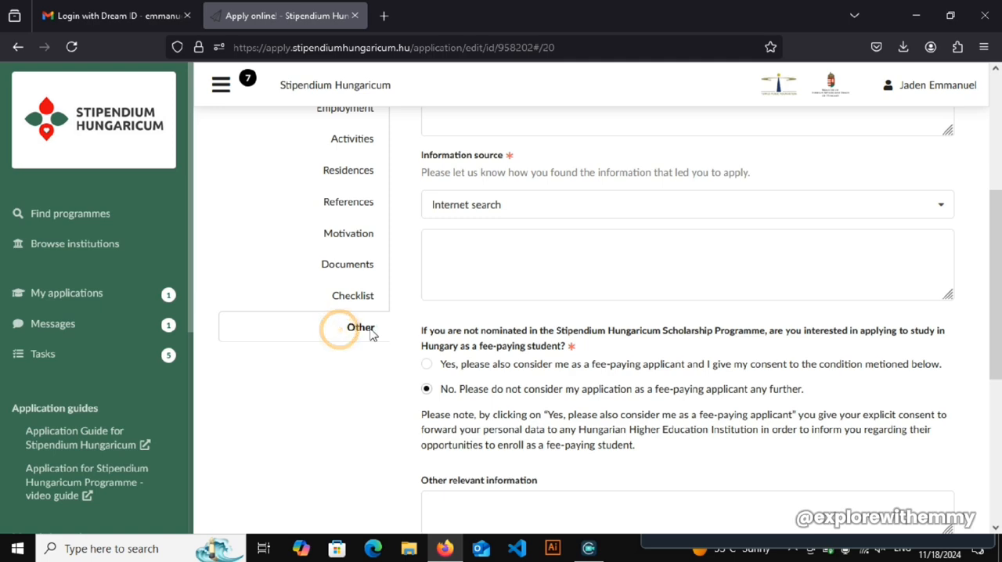
click(370, 329)
drag(448, 334, 445, 334)
- Try to submit the application and look through the Other section for fields flagged for correction
drag(997, 305, 999, 463)
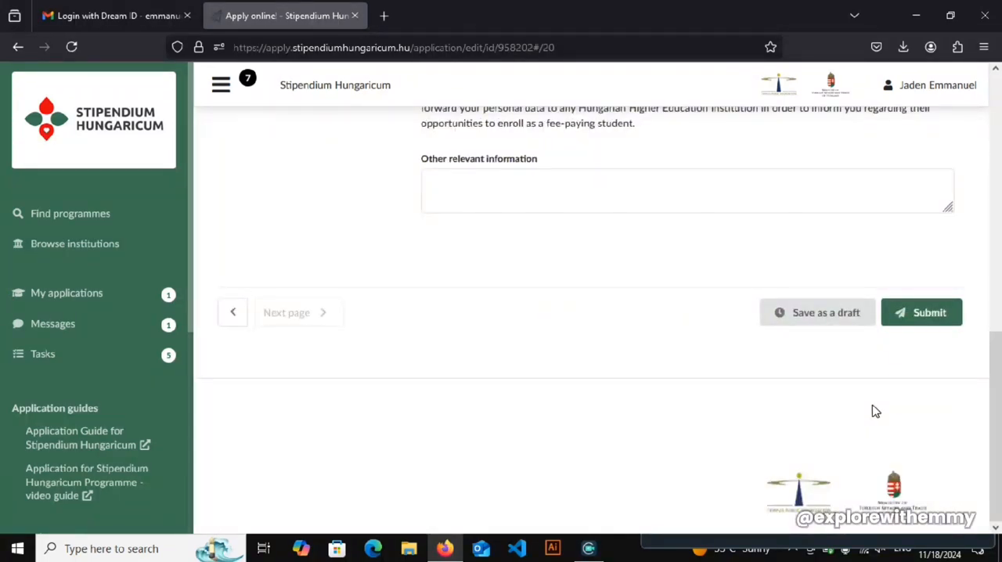
click(910, 313)
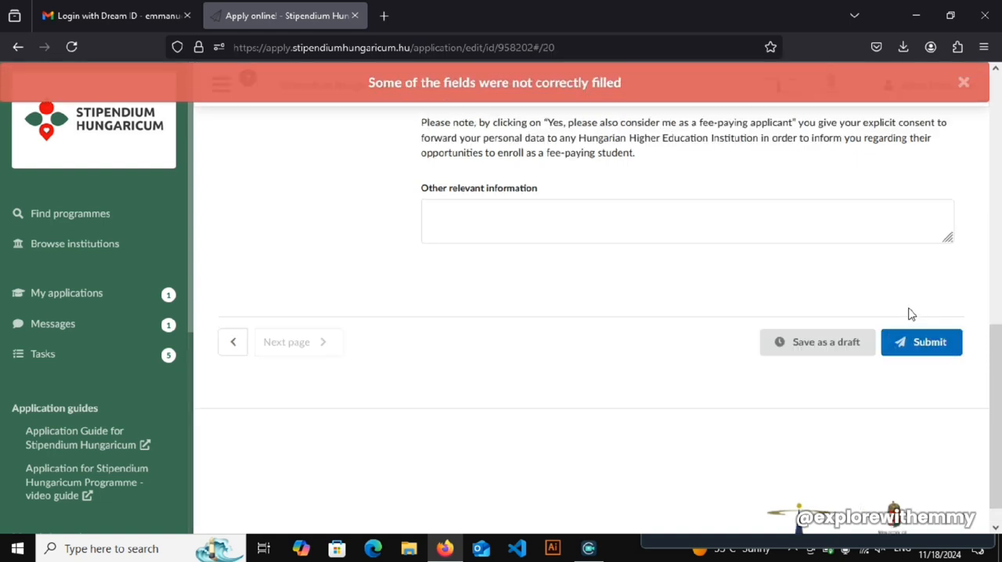
drag(1001, 363, 995, 281)
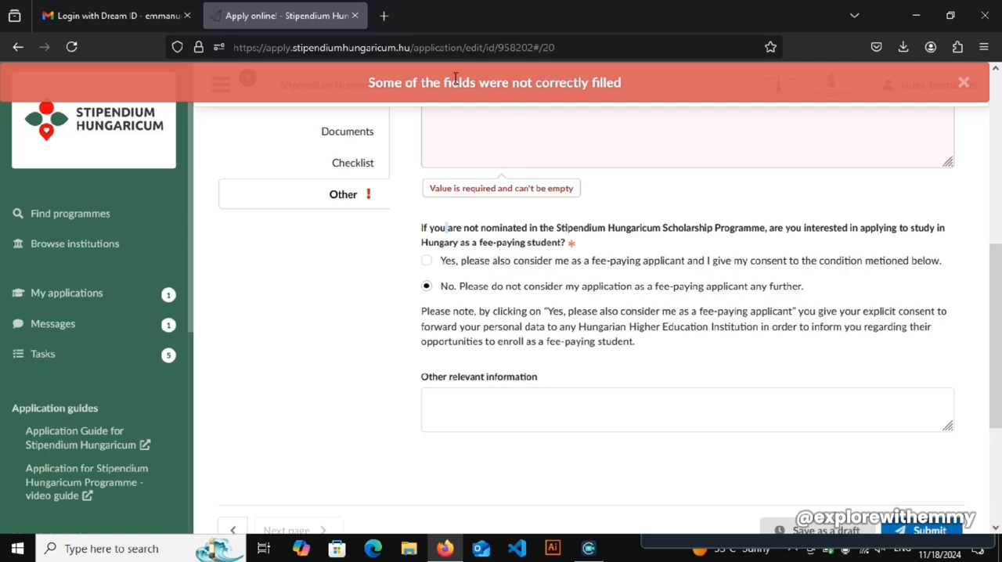
drag(1000, 381, 1000, 242)
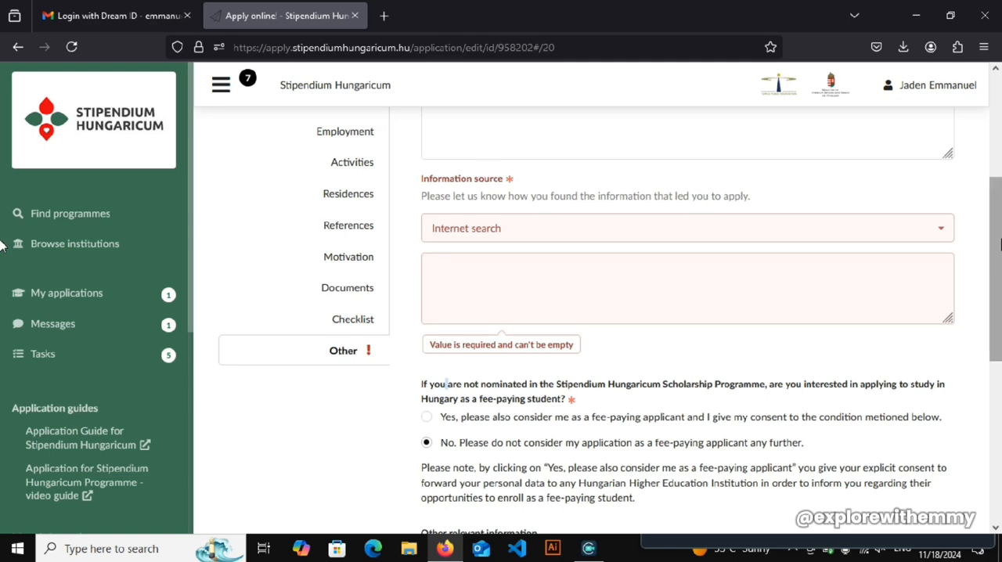
drag(997, 188, 1000, 118)
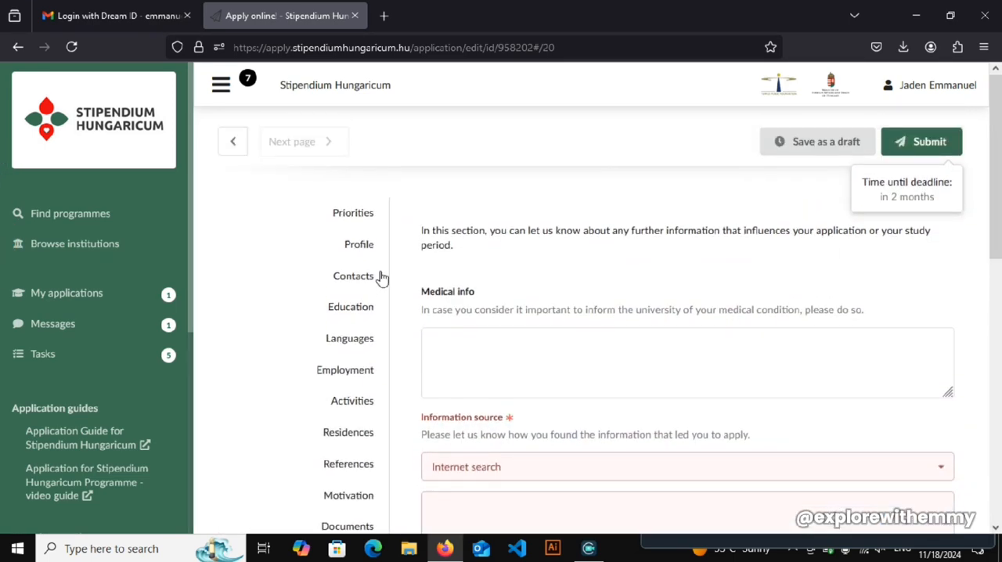